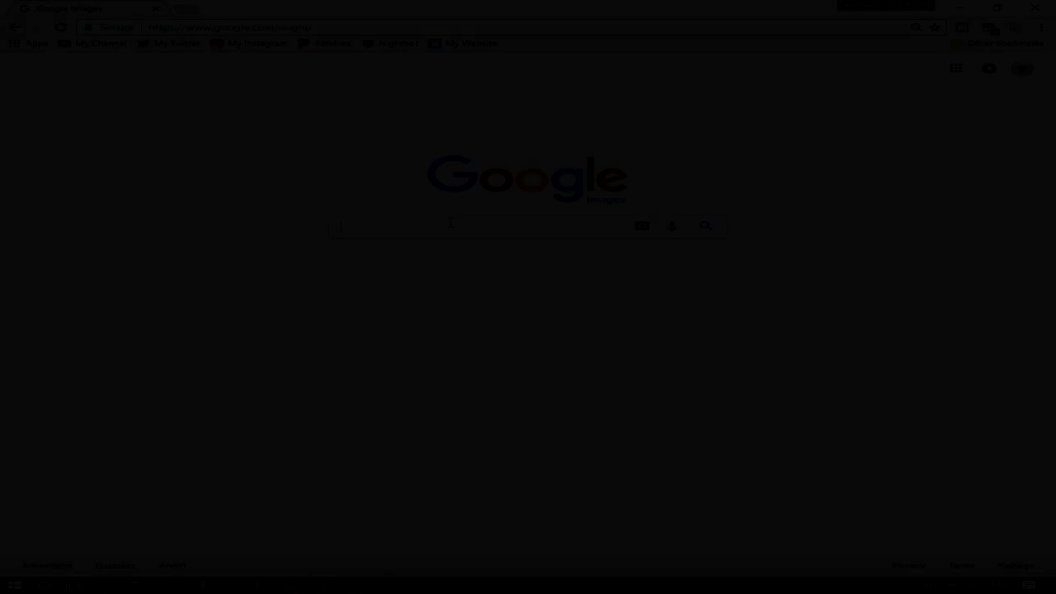
Search Google Images for 'FaZe Rug' and preview one of the photo results
type("aZe Rug")
key("Return")
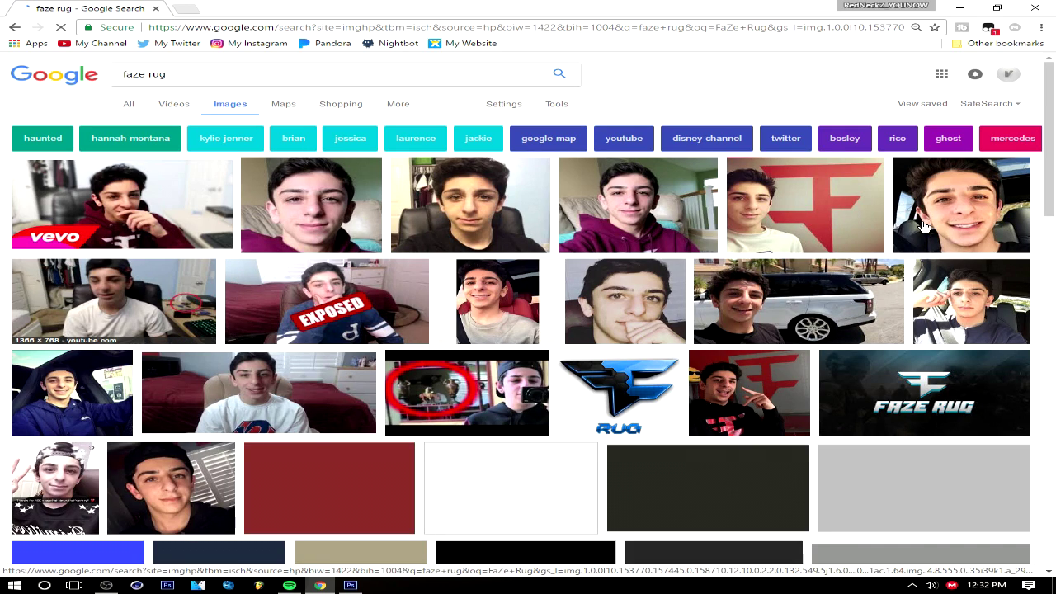
scroll(295, 291, "down", 2)
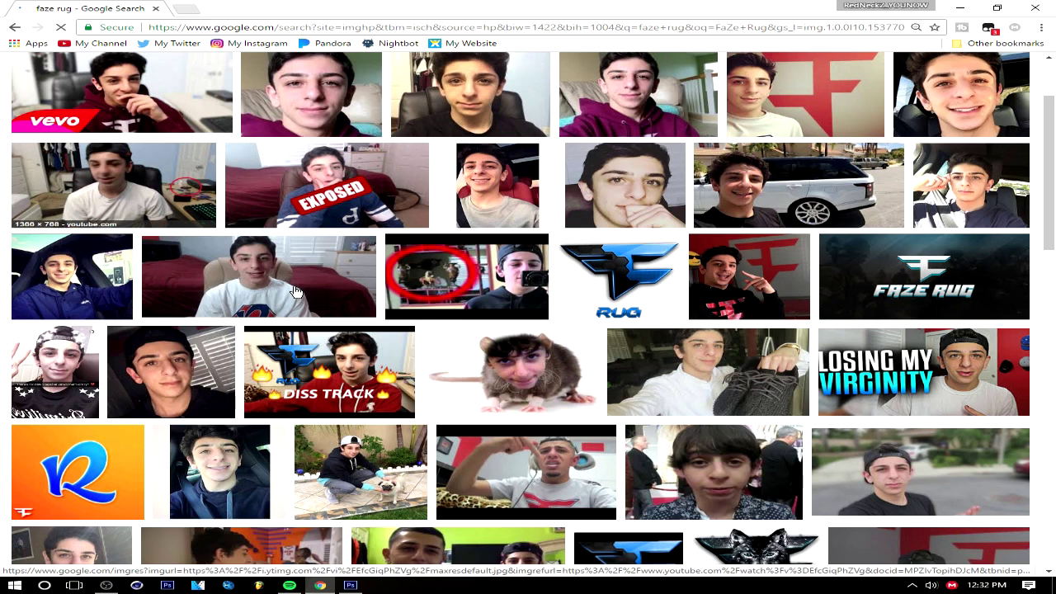
mouse_move(920, 471)
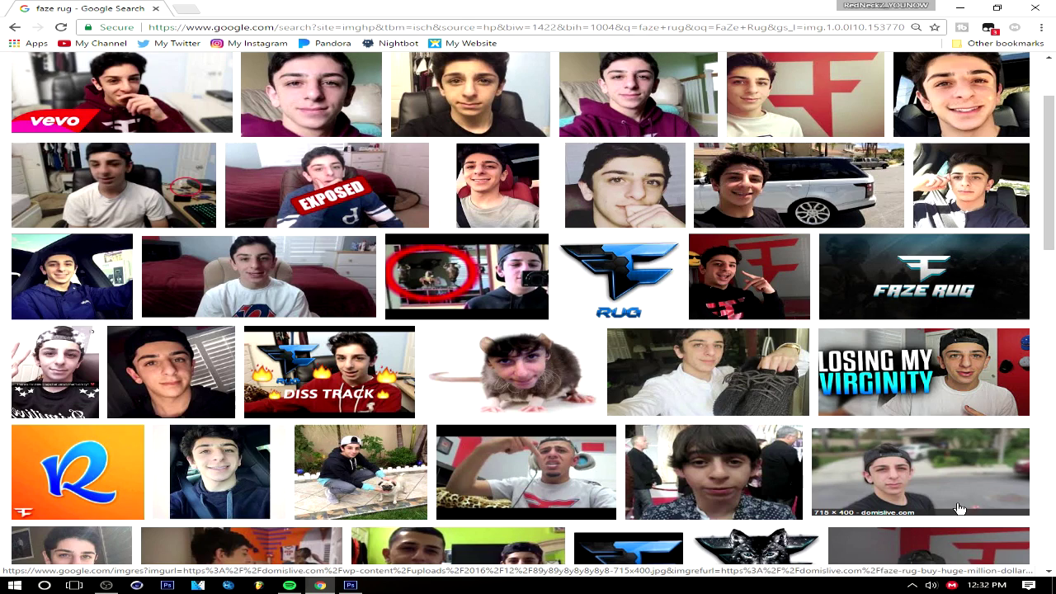
left_click(960, 507)
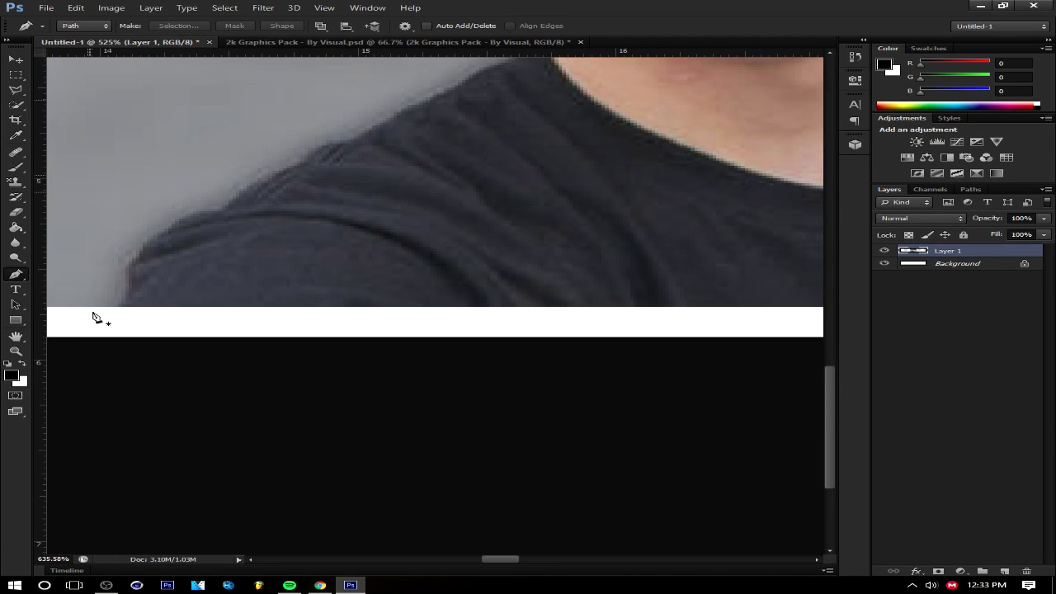
Start the Pen path at the shoulder, curving along the neck and around the ear
scroll(93, 318, "up", 1)
left_click(137, 303)
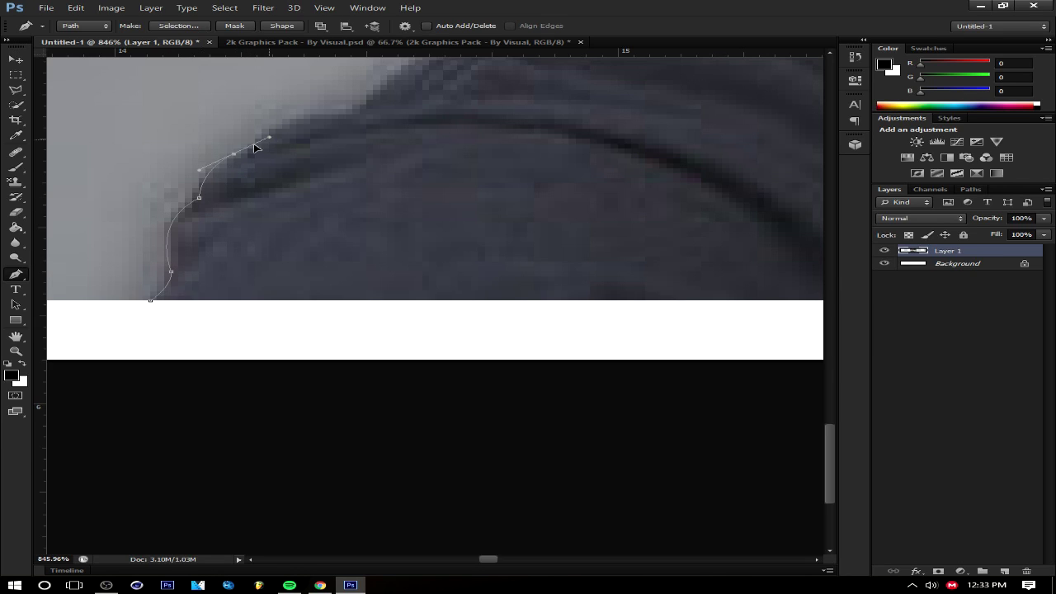
scroll(273, 196, "up", 2)
left_click_drag(367, 165, 428, 174)
scroll(437, 192, "up", 3)
mouse_move(505, 160)
left_mouse_down()
mouse_move(636, 136)
mouse_move(605, 131)
left_mouse_up()
scroll(604, 169, "up", 2)
scroll(460, 360, "right", 5)
scroll(460, 360, "up", 2)
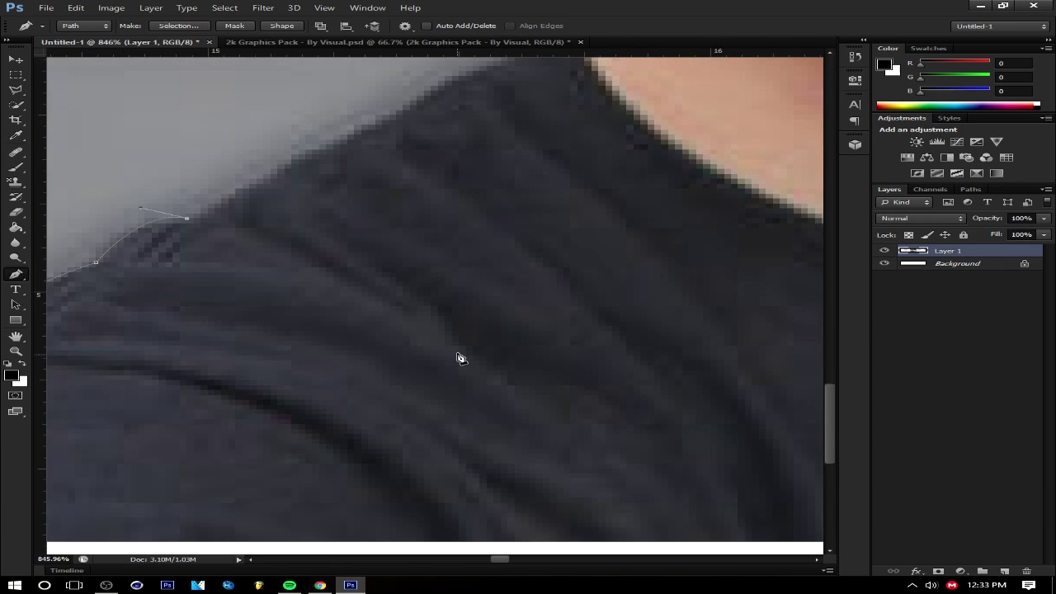
scroll(295, 219, "up", 2)
scroll(553, 135, "up", 3)
left_click_drag(561, 156, 588, 149)
scroll(560, 199, "up", 4)
scroll(410, 255, "up", 3)
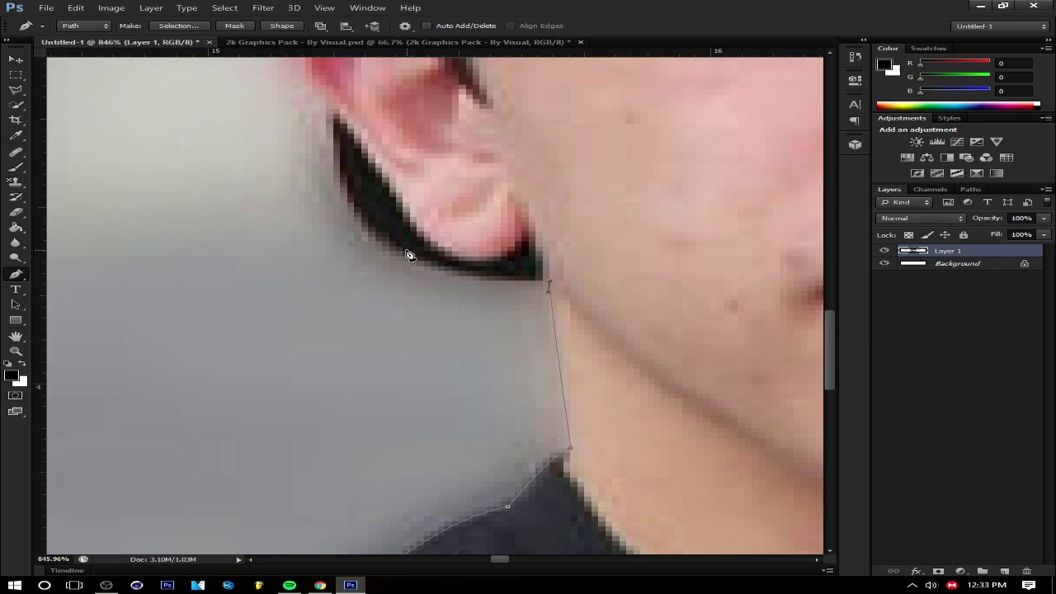
left_click_drag(320, 64, 351, 73)
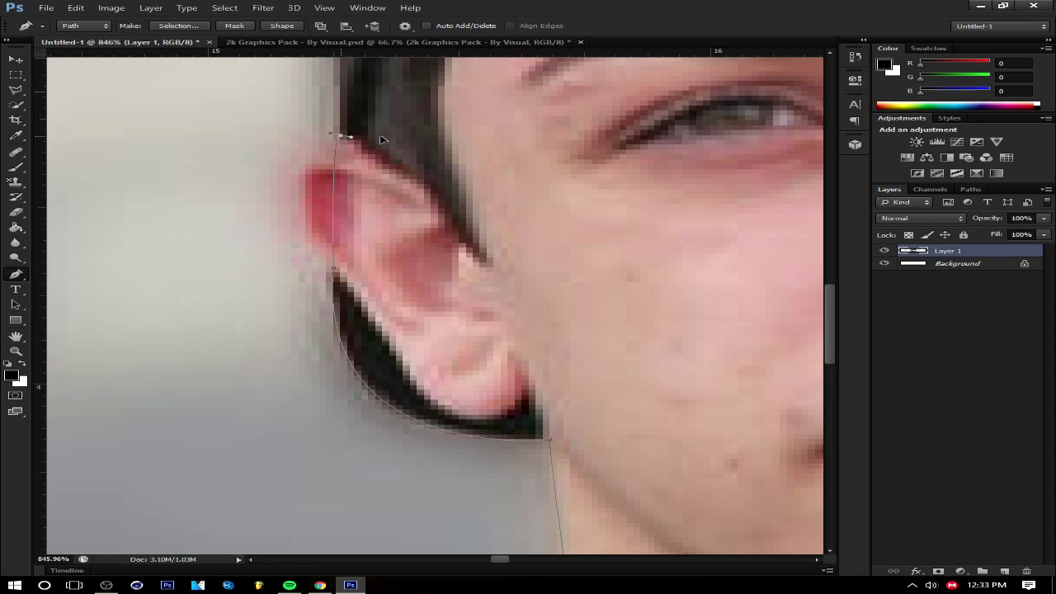
scroll(427, 141, "up", 3)
scroll(360, 200, "up", 5)
Continue the path above the ear, along the cap edge, over the hair and cap top
left_click(330, 207)
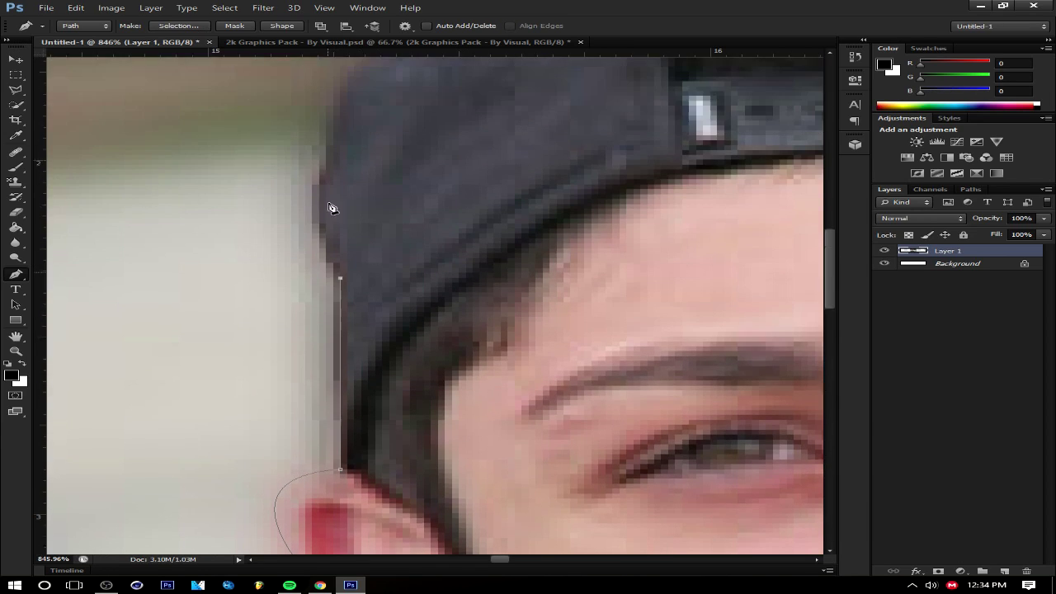
scroll(330, 207, "up", 4)
left_click_drag(326, 258, 372, 210)
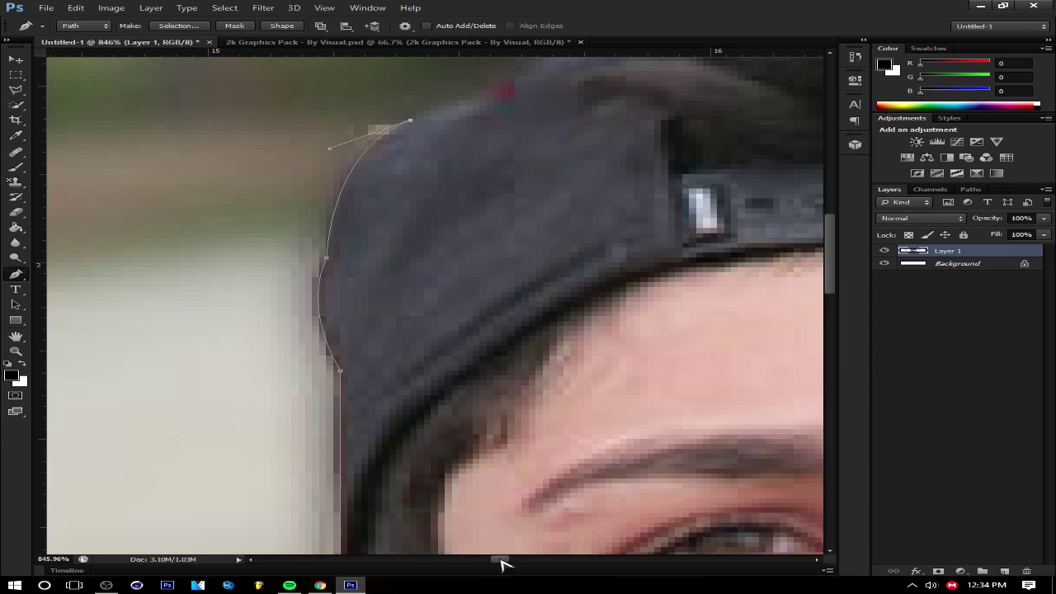
scroll(397, 165, "right", 5)
scroll(397, 165, "up", 3)
scroll(653, 237, "up", 2)
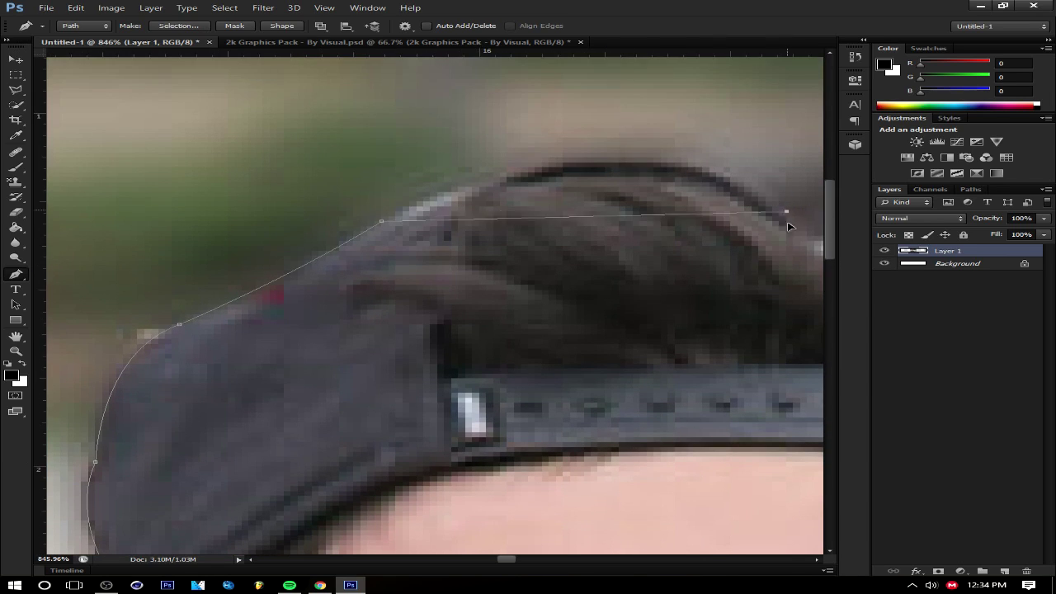
left_click_drag(666, 209, 788, 351)
left_click(666, 211, "alt")
scroll(518, 562, "right", 2)
scroll(518, 561, "right", 2)
left_click(695, 305)
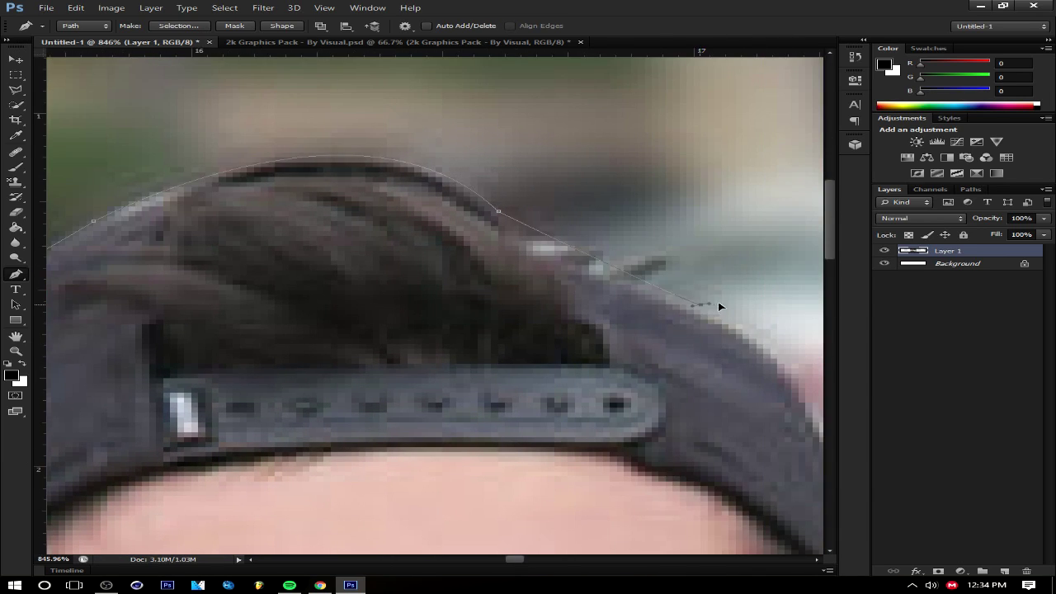
scroll(766, 333, "right", 2)
scroll(766, 333, "right", 10)
scroll(765, 333, "down", 3)
left_click_drag(490, 380, 491, 439)
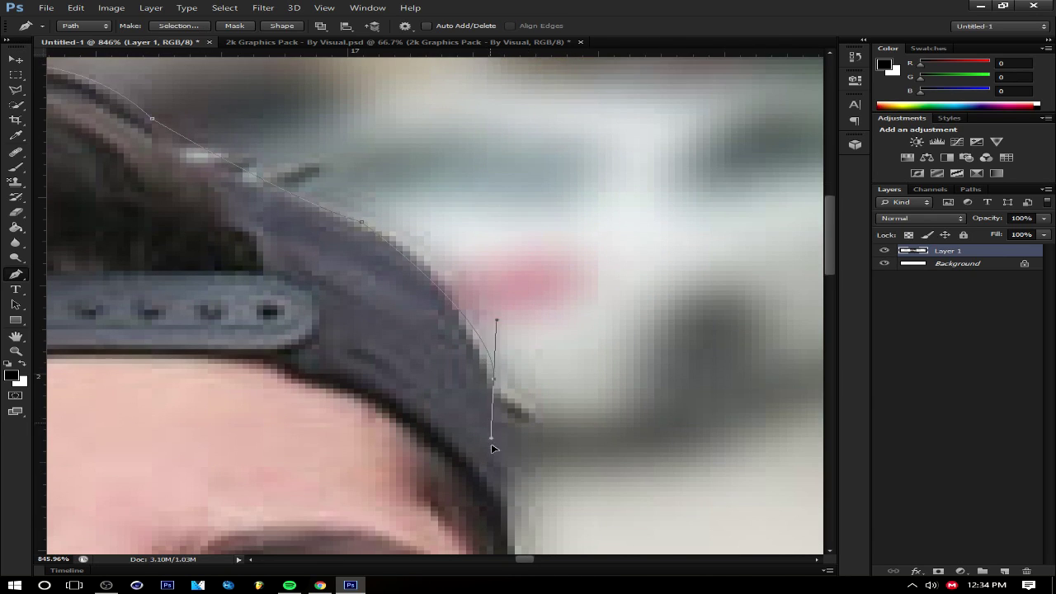
left_click(493, 379, "alt")
Finish the path around the far ear and shoulder, then turn it into a selection
scroll(540, 396, "down", 3)
scroll(462, 292, "up", 2)
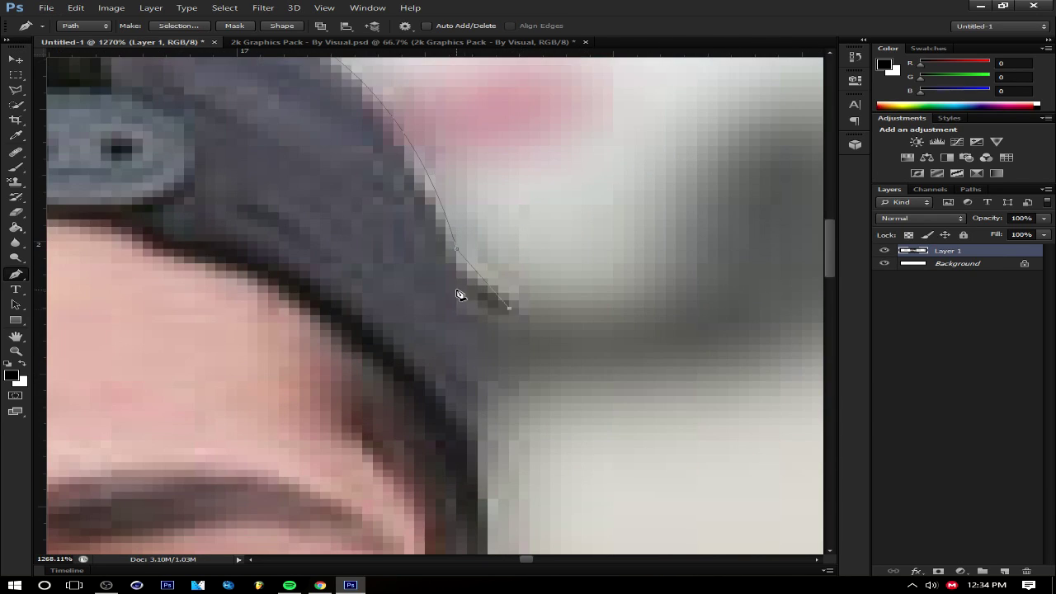
scroll(473, 250, "down", 3)
scroll(523, 432, "up", 2)
scroll(486, 349, "down", 2)
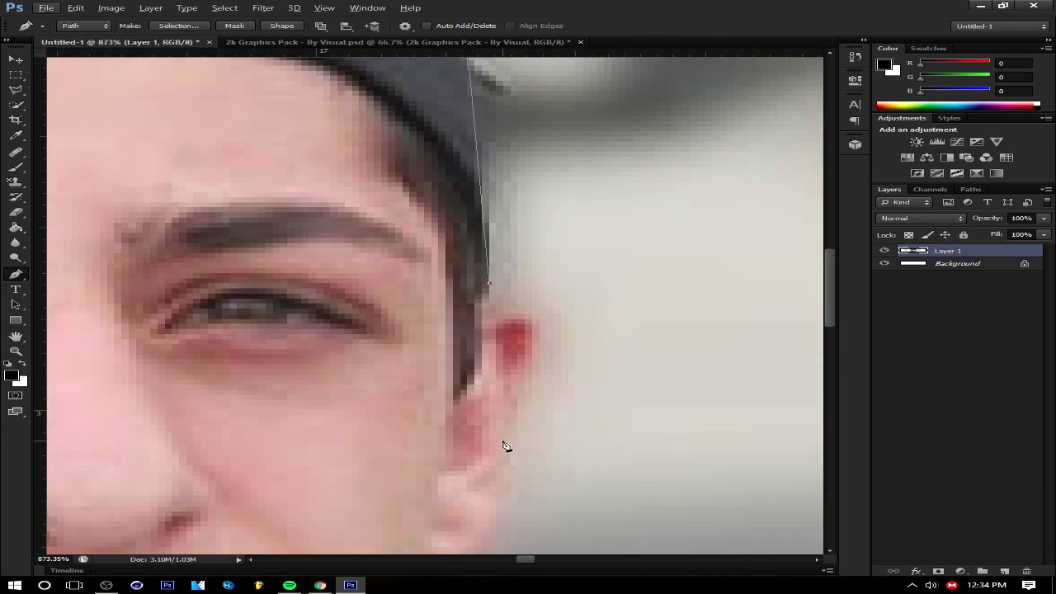
left_click_drag(495, 412, 425, 536)
scroll(466, 415, "up", 1)
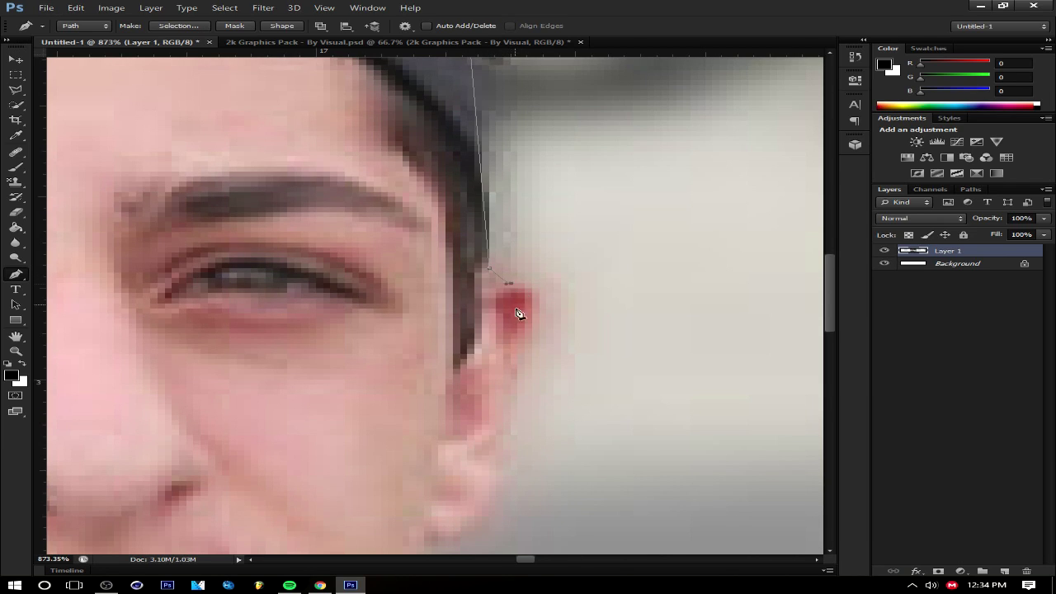
left_click(504, 395, "alt")
scroll(560, 404, "down", 2)
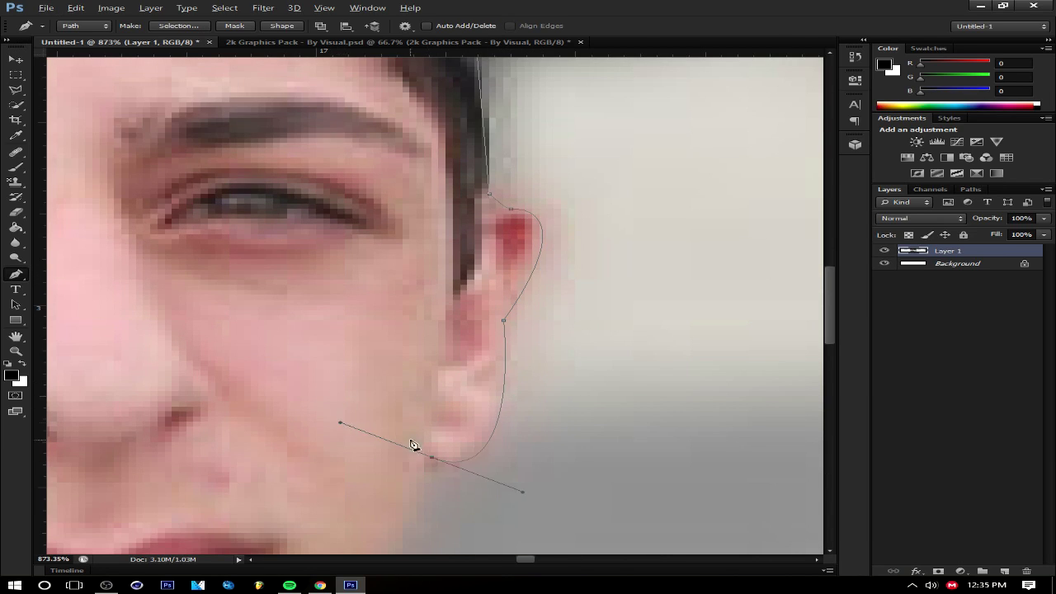
scroll(414, 445, "down", 2)
scroll(368, 371, "down", 3)
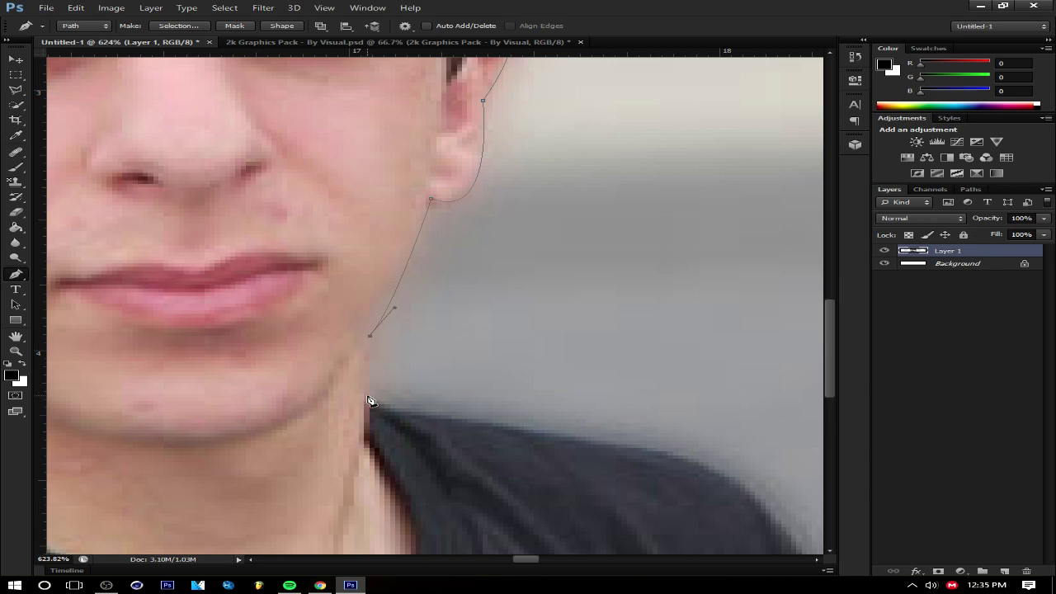
scroll(479, 538, "down", 3)
scroll(578, 495, "right", 2)
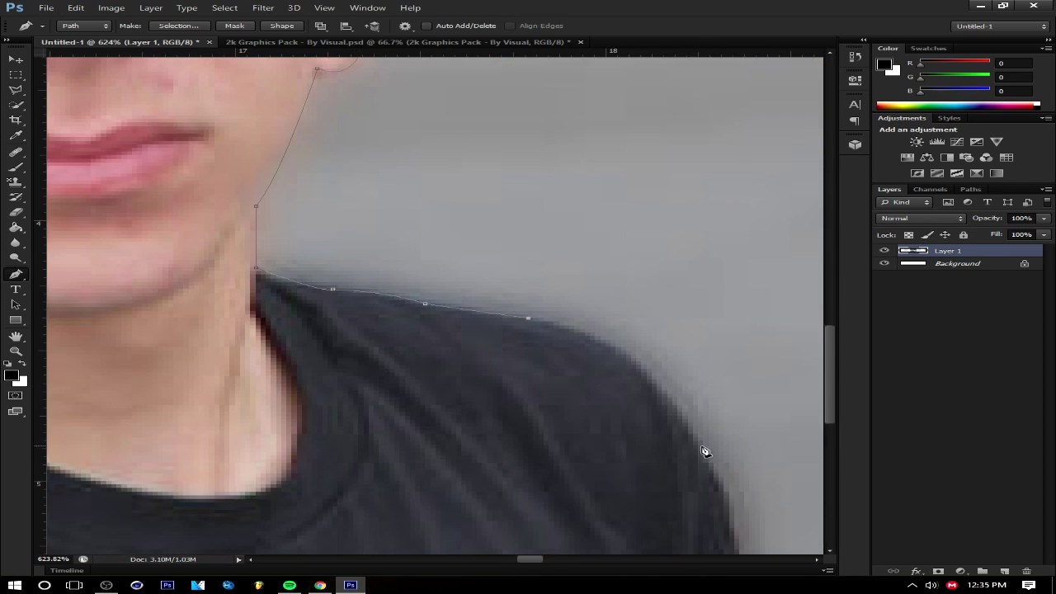
left_click_drag(698, 338, 735, 475)
scroll(554, 495, "down", 2)
scroll(549, 401, "right", 5)
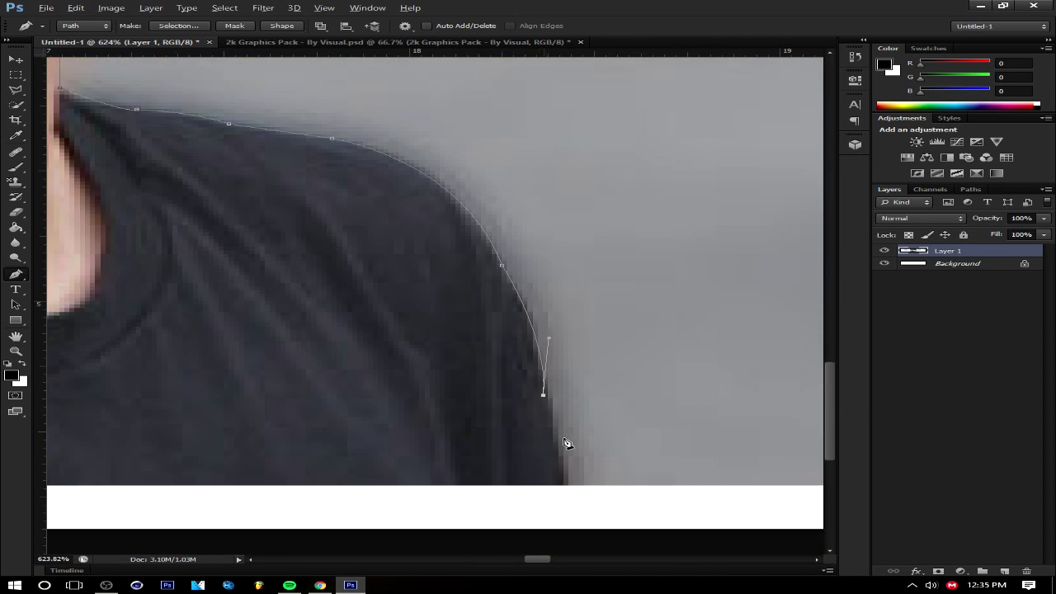
scroll(544, 401, "down", 10)
scroll(568, 486, "up", 2)
scroll(688, 471, "down", 2)
left_click(178, 25)
left_click(620, 173)
Cut the person onto his own layer, delete the original photo, then centre and tilt him slightly
key("ctrl+j")
key("Delete")
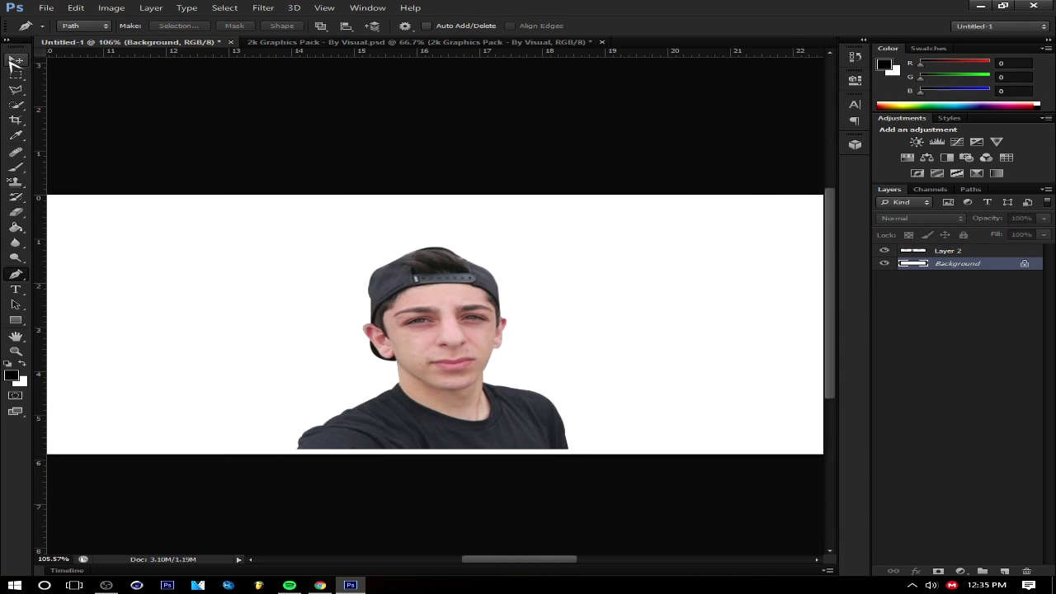
left_click(15, 60)
scroll(429, 338, "down", 5)
left_click(429, 338)
left_click(499, 217)
left_click_drag(396, 330, 450, 318)
key("ctrl+t")
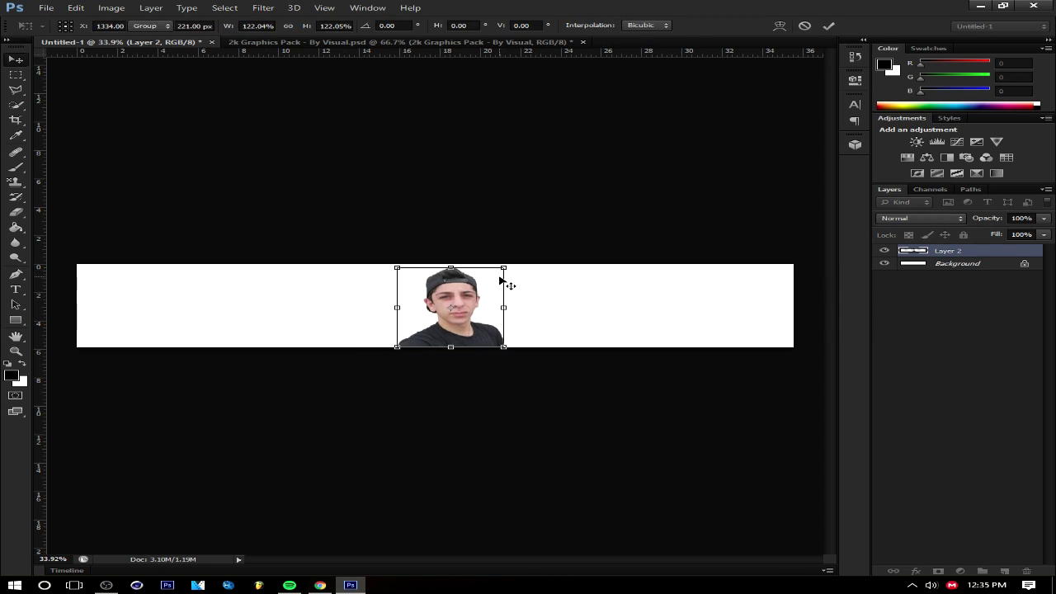
left_click_drag(502, 280, 500, 195)
key("Return")
Add a FaZe text box left of the person in red Rakoon Personal font
key("t")
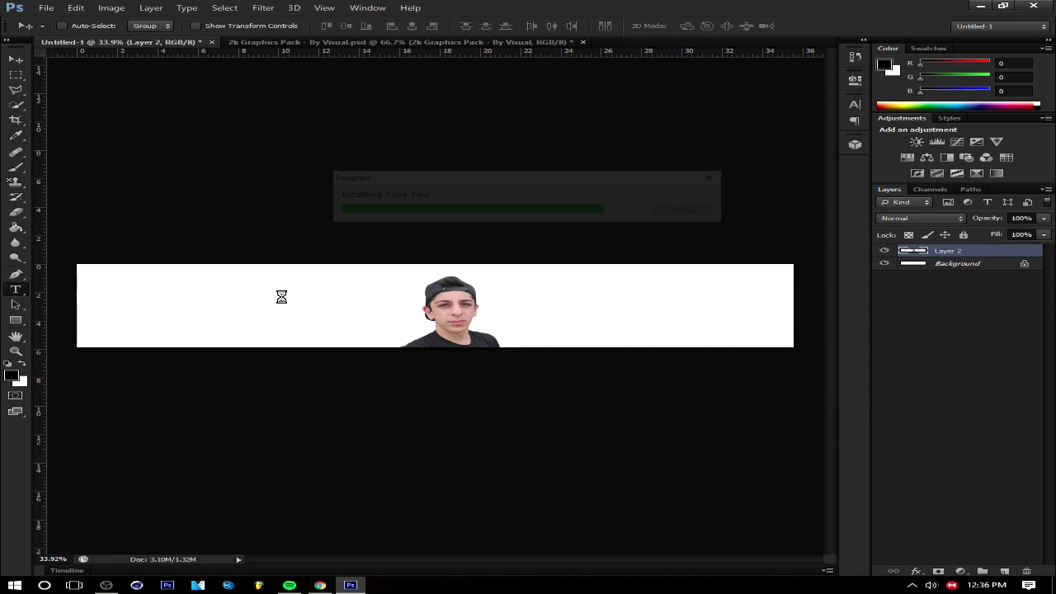
left_click_drag(203, 276, 463, 337)
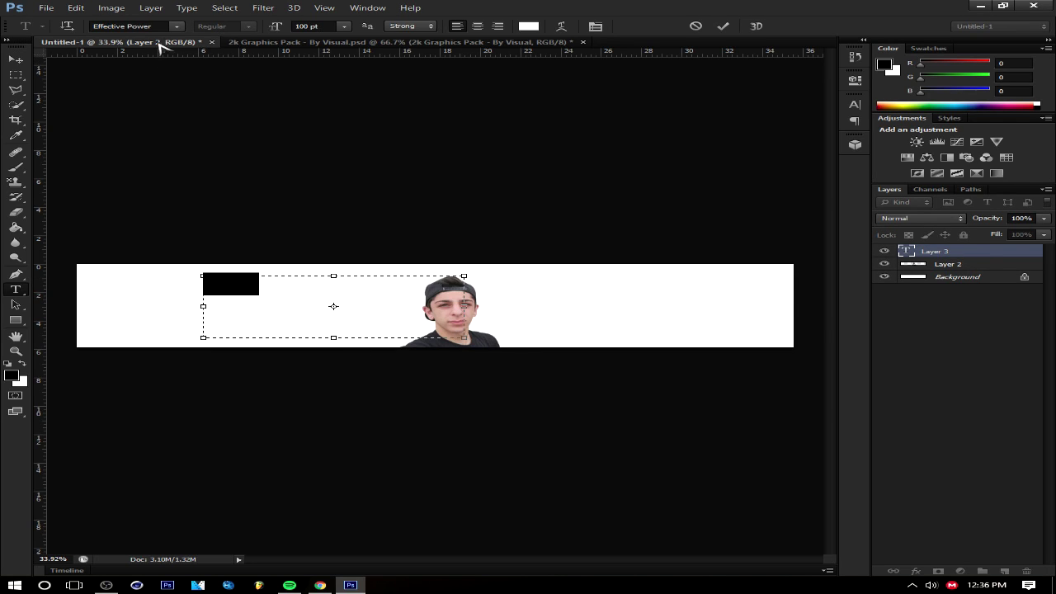
left_click(529, 26)
left_click(484, 124)
left_click(667, 118)
left_click(177, 25)
scroll(358, 325, "down", 5)
scroll(358, 322, "down", 3)
scroll(358, 322, "down", 3)
left_click(272, 236)
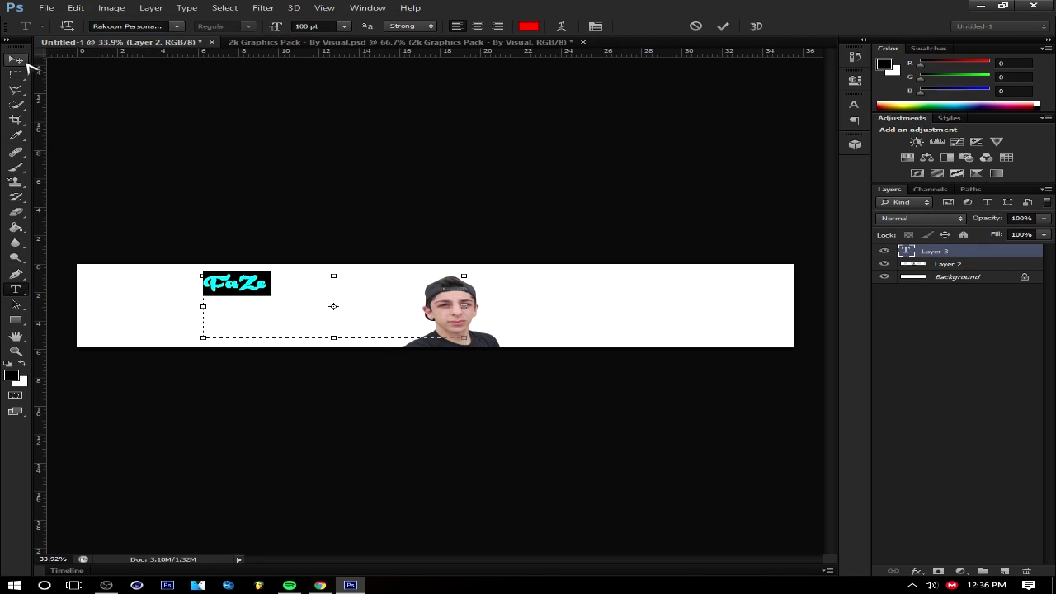
Commit the FaZe text and enlarge it with Free Transform
left_click(16, 59)
key("ctrl+t")
left_click_drag(255, 377, 462, 330)
key("Return")
key("z")
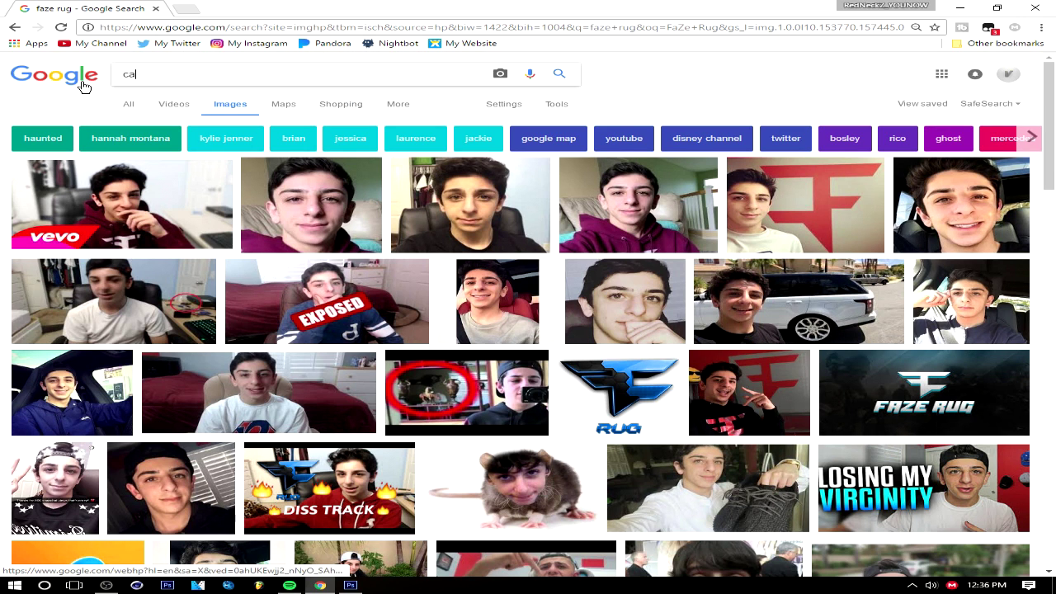
Search Google Images for 'call of duty', then 'faze rug trickshot', and preview a trickshot result
type("all of duty")
key("Return")
scroll(482, 313, "down", 4)
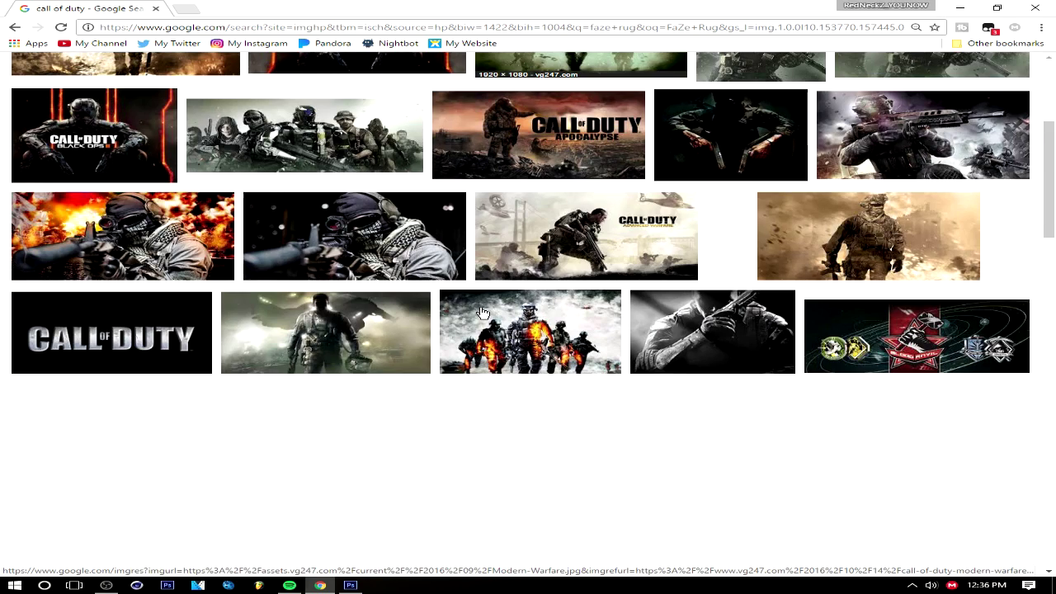
type("faze rug trickshot")
key("Return")
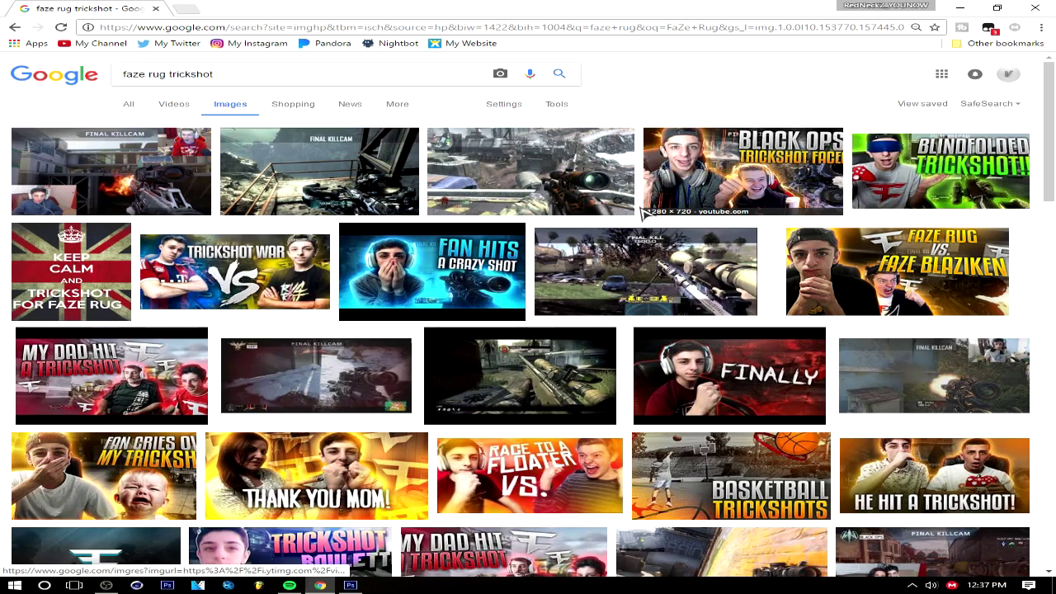
scroll(641, 213, "down", 3)
scroll(432, 392, "down", 3)
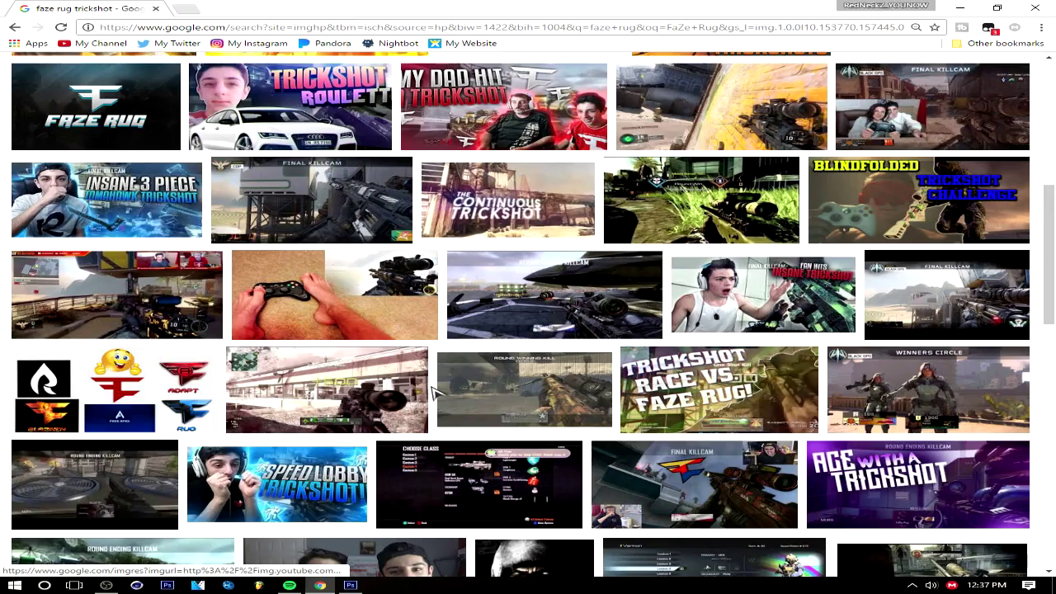
scroll(432, 392, "down", 2)
scroll(432, 392, "down", 2)
left_click(448, 337)
left_click(351, 585)
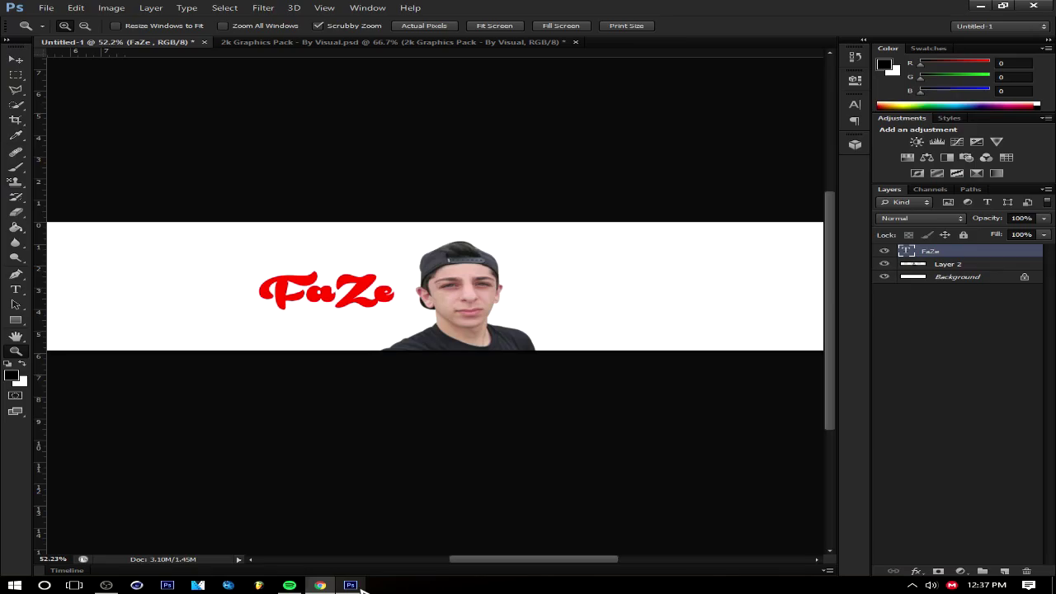
Place the trickshot photo behind the person, enlarge it, and align its edge to a vertical guide
left_click_drag(360, 588, 573, 253)
scroll(574, 253, "down", 2)
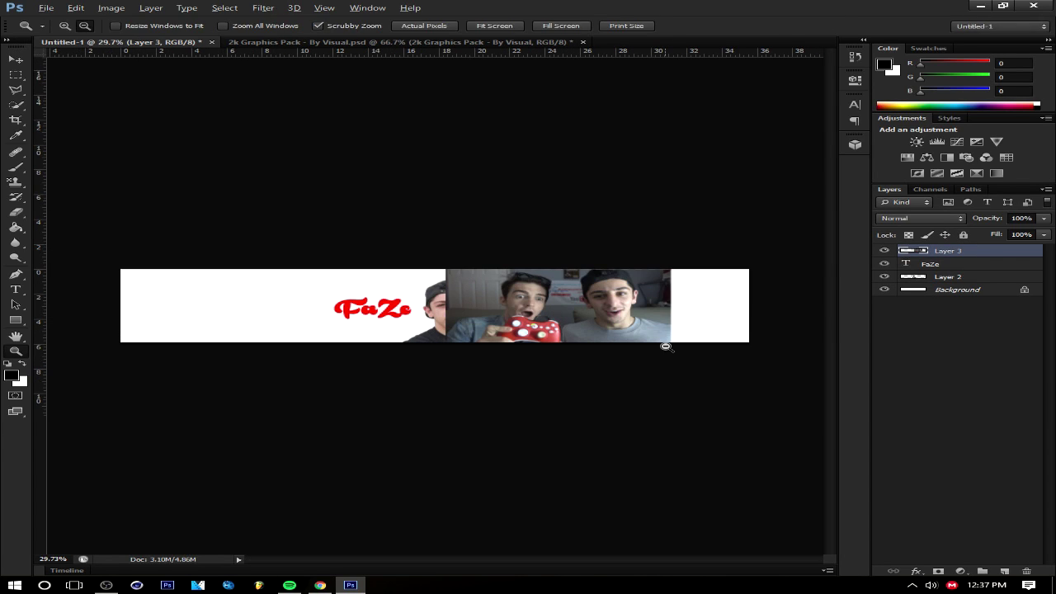
left_click_drag(673, 350, 714, 363)
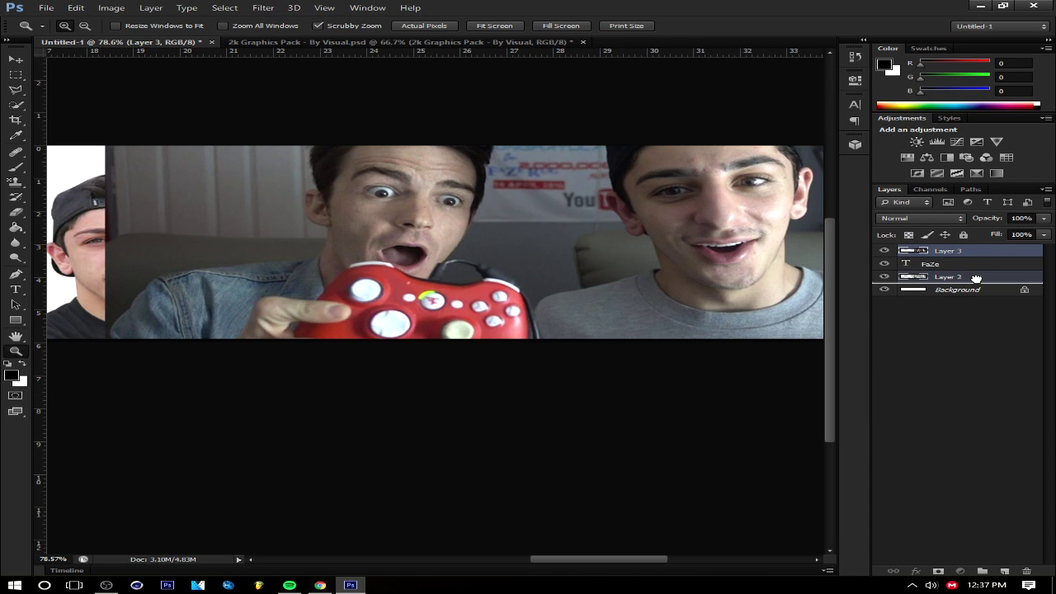
left_click_drag(976, 279, 976, 283)
key("ctrl+0")
left_click_drag(38, 264, 440, 268)
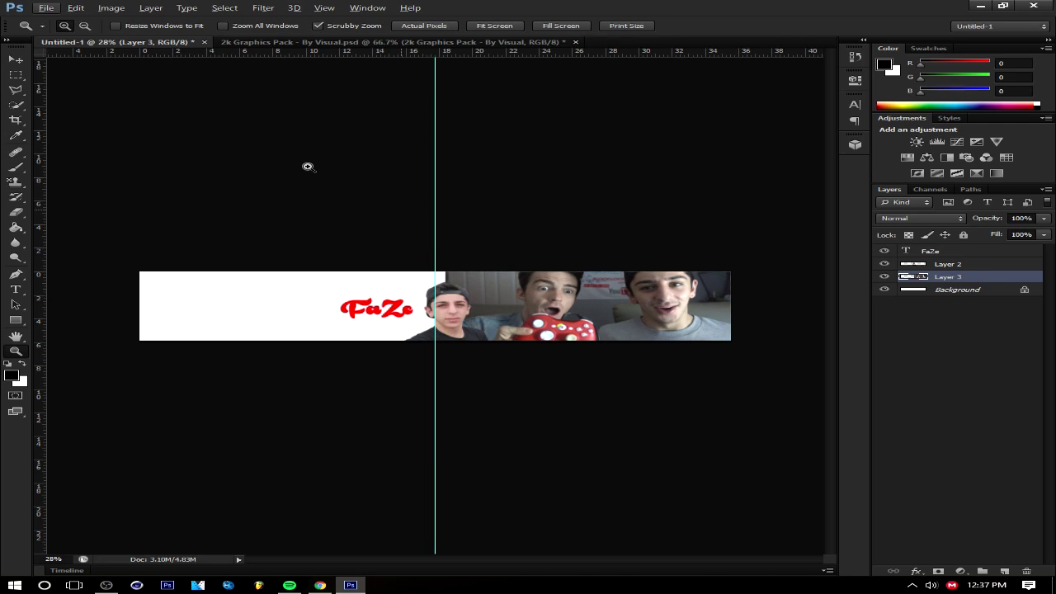
key("v")
left_click_drag(705, 311, 694, 312)
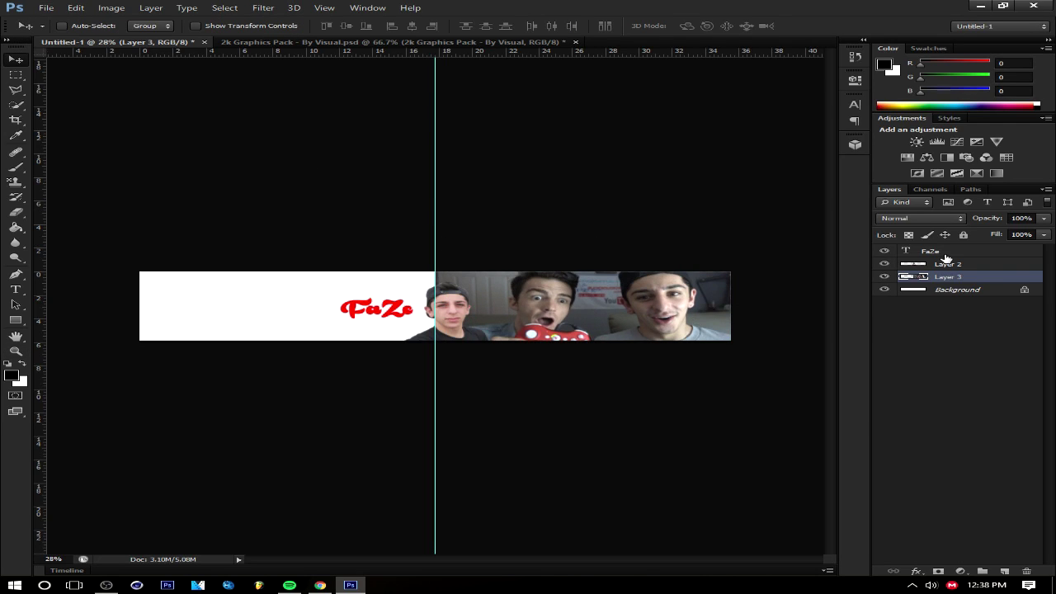
Add a black-filled Overlay layer at 44% opacity above the photo
left_click(947, 263)
key("ctrl+j")
key("ctrl+j")
left_click(16, 227)
left_click(248, 305)
left_click(920, 218)
left_click(942, 306)
left_click_drag(1023, 236, 1000, 230)
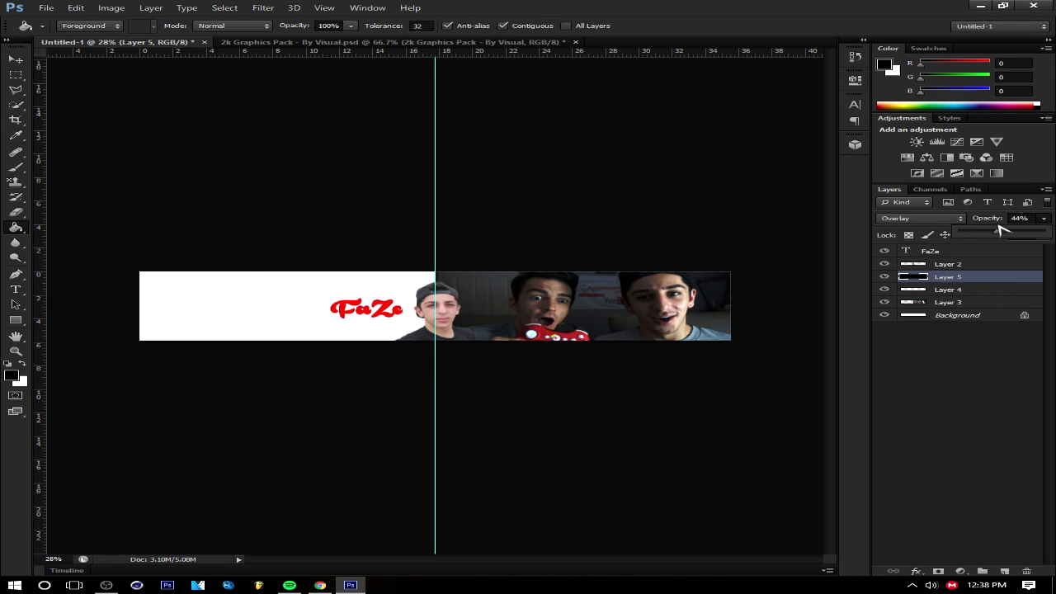
Add a white Overlay layer at 37%, merge it with the photo, and fade to about 12%
left_click(973, 290)
key("x")
left_click(920, 218)
left_click(900, 365)
left_click(1044, 218)
left_click_drag(1020, 233, 996, 234)
left_click(962, 277, "shift")
key("ctrl+e")
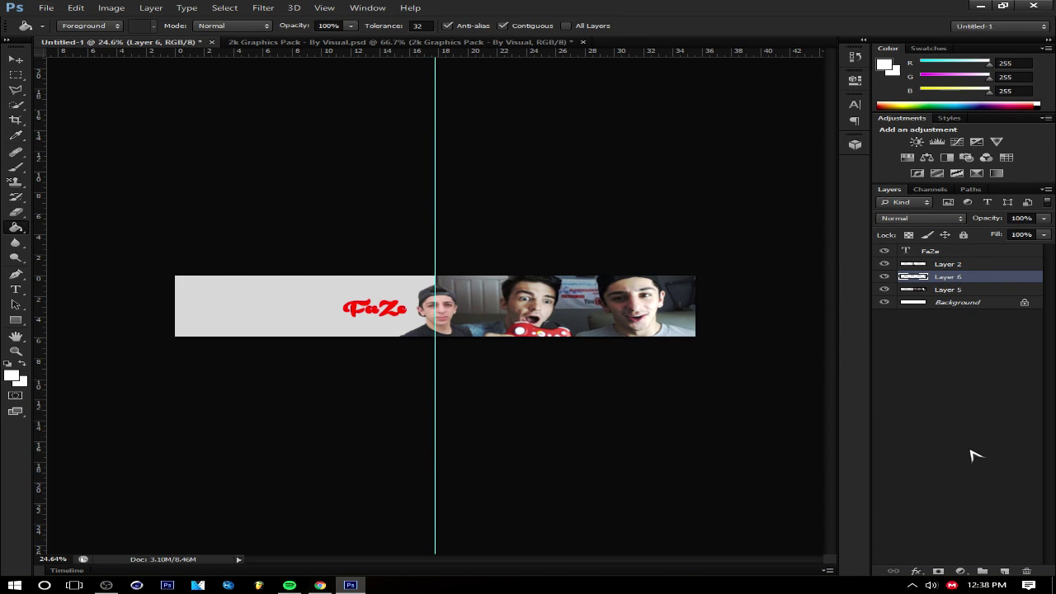
left_click_drag(1041, 234, 972, 229)
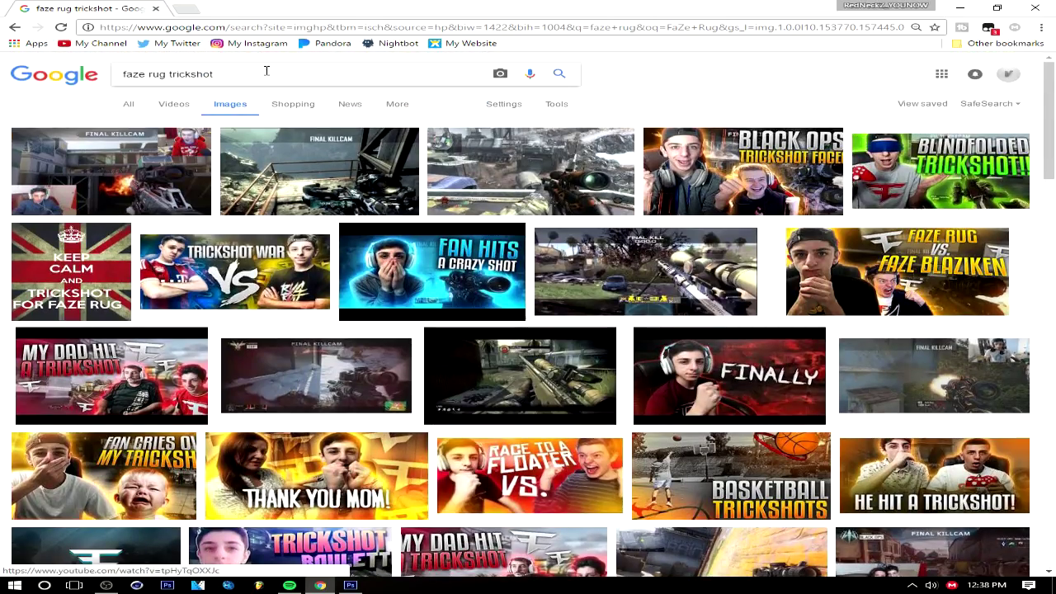
Browse the trickshot image results, previewing a couple of candidates
scroll(396, 330, "down", 5)
scroll(555, 270, "down", 6)
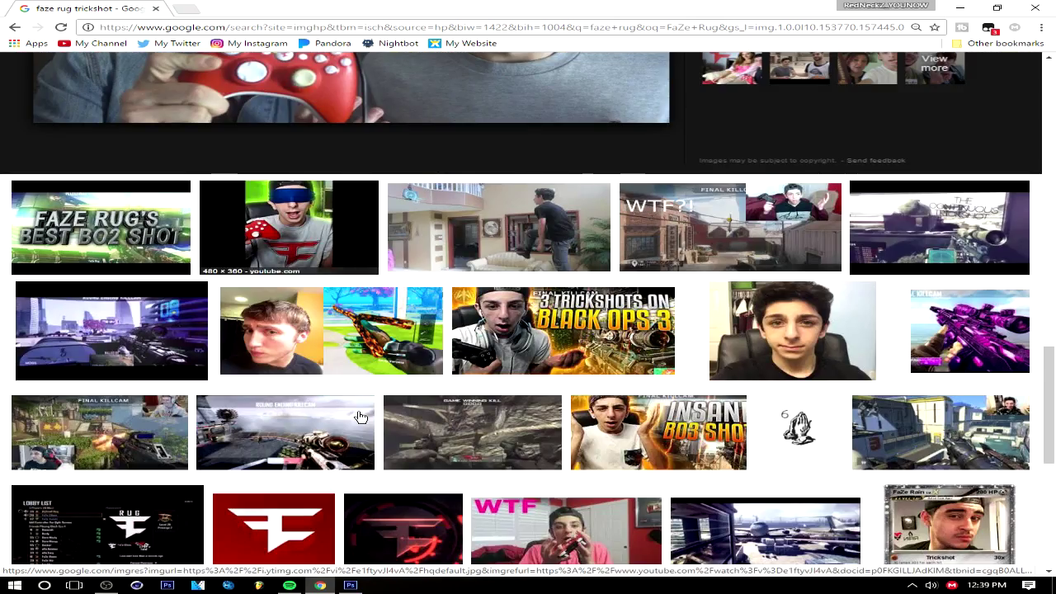
scroll(772, 238, "down", 4)
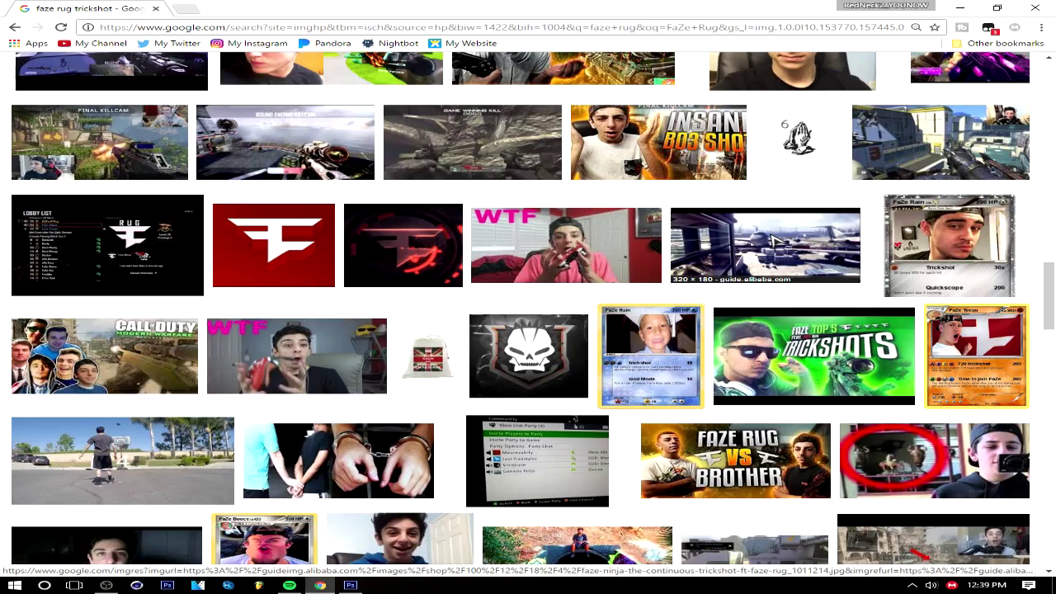
left_click(772, 238)
scroll(966, 165, "down", 10)
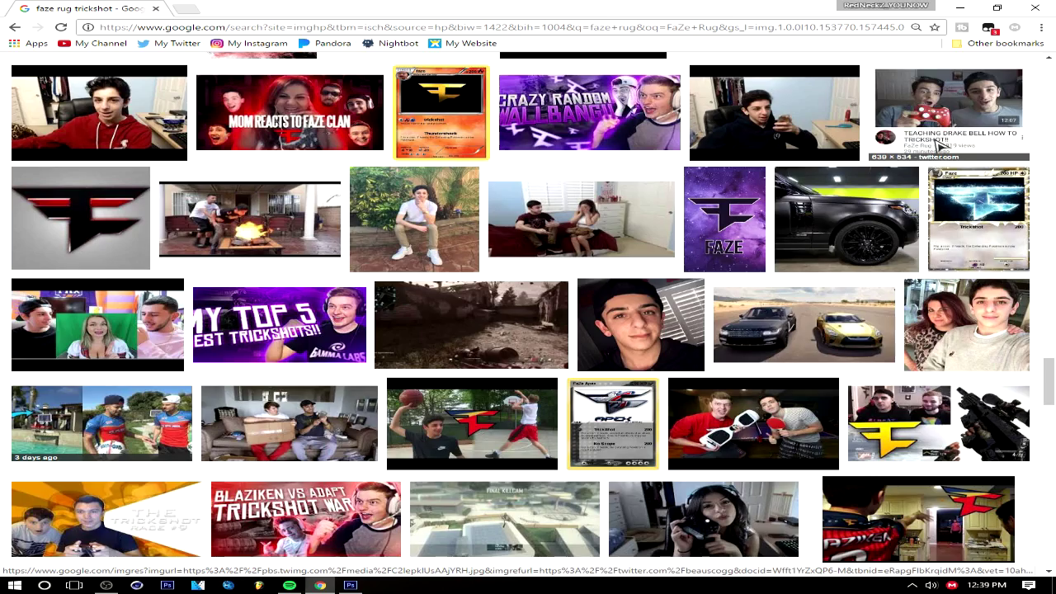
scroll(970, 157, "down", 8)
scroll(971, 154, "down", 4)
left_click(920, 330)
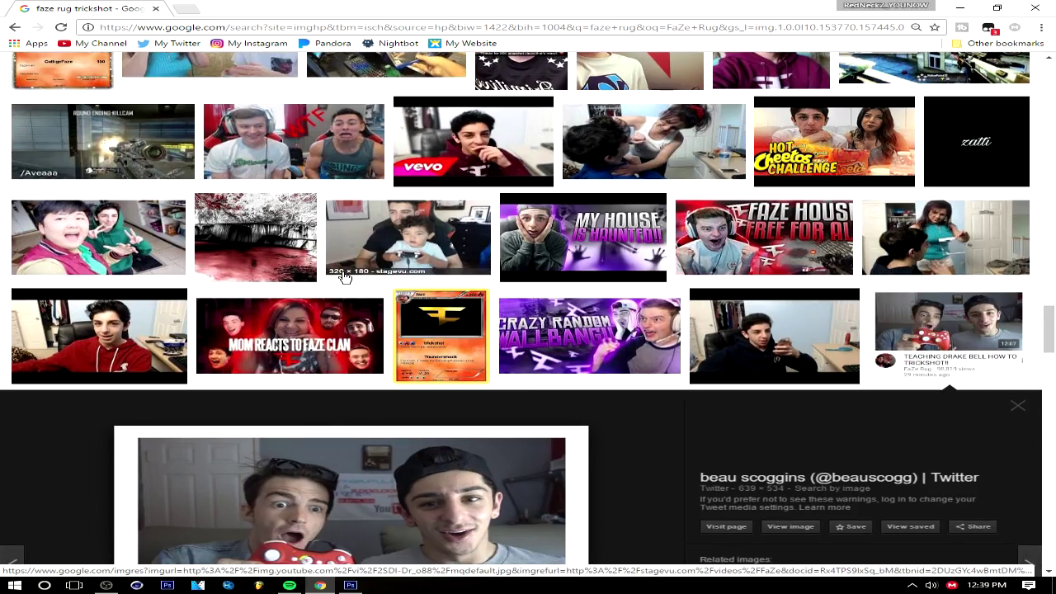
Copy the Faze Rug Trickshot Videos image and fit it onto the banner's left side
scroll(928, 307, "up", 2)
scroll(928, 307, "up", 8)
scroll(928, 307, "up", 5)
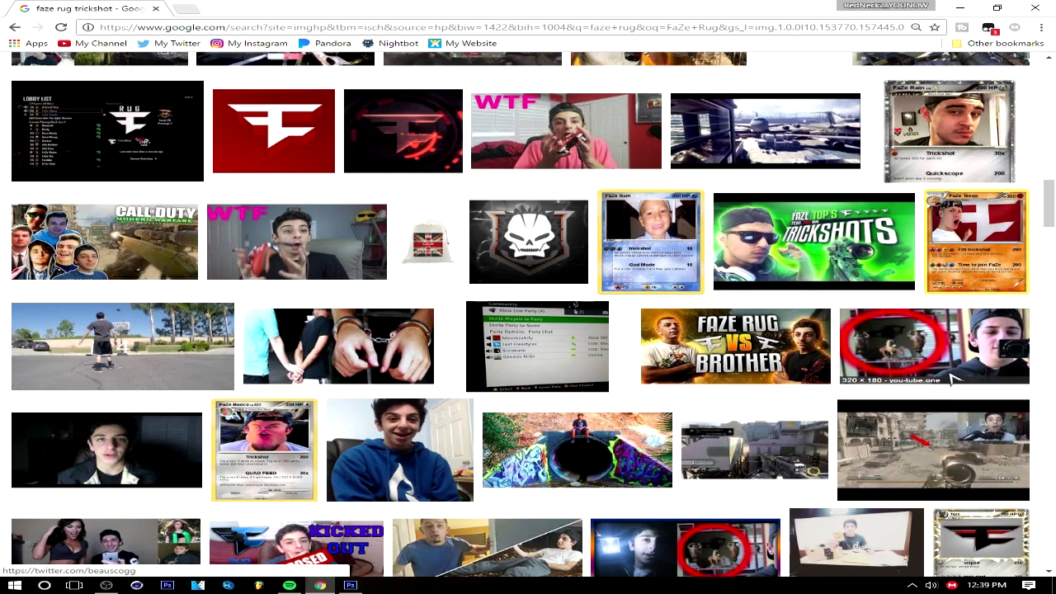
scroll(953, 378, "up", 4)
left_click(953, 378)
right_click(364, 333)
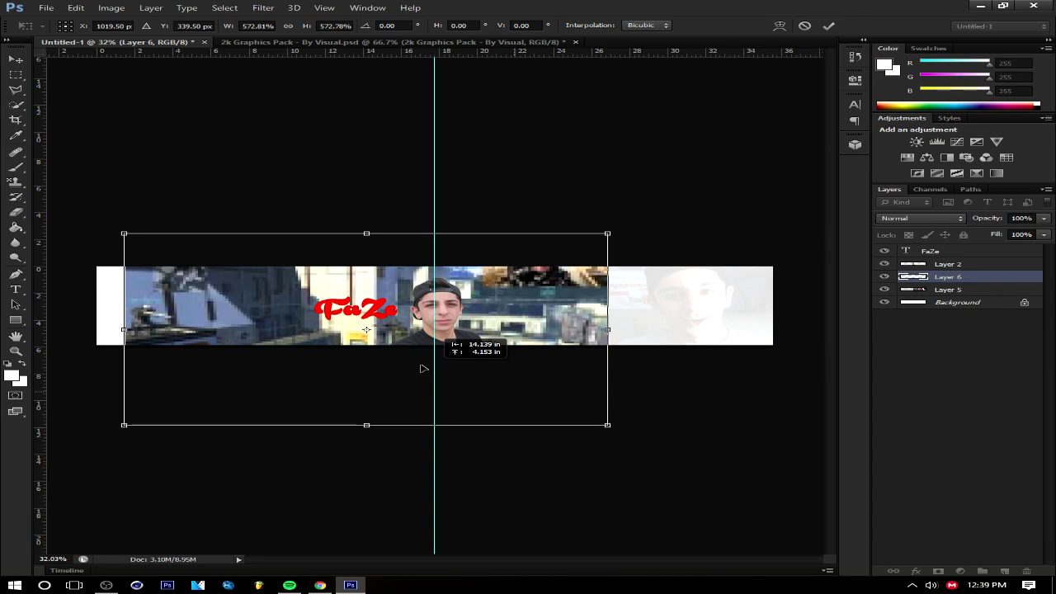
left_click_drag(423, 368, 251, 382)
left_click_drag(437, 248, 415, 260)
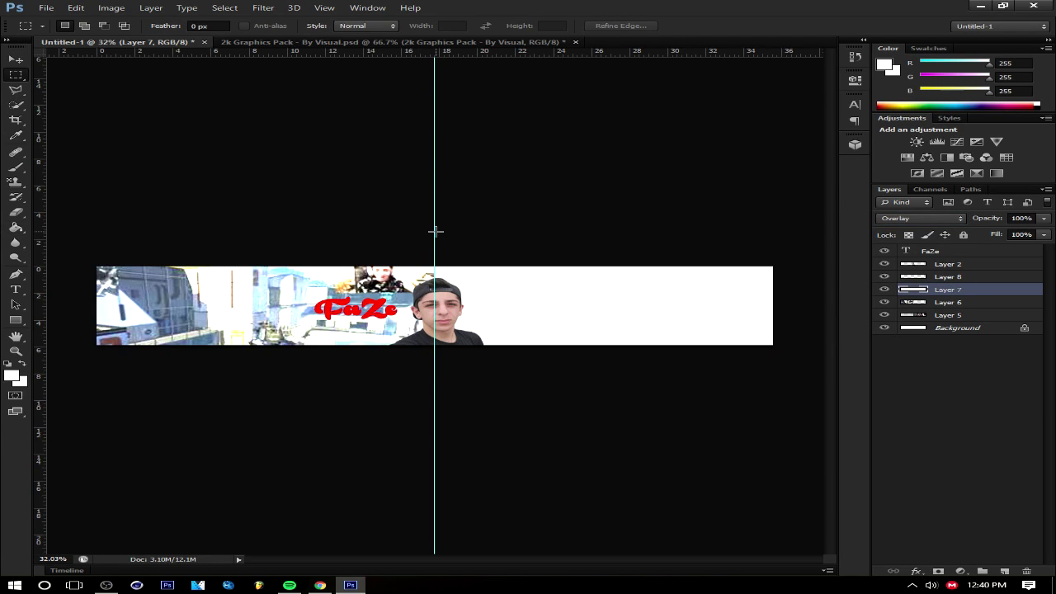
Lower Layer 7's tint, then fill Layer 8 with black as a 40% Overlay
left_click_drag(1041, 235, 994, 235)
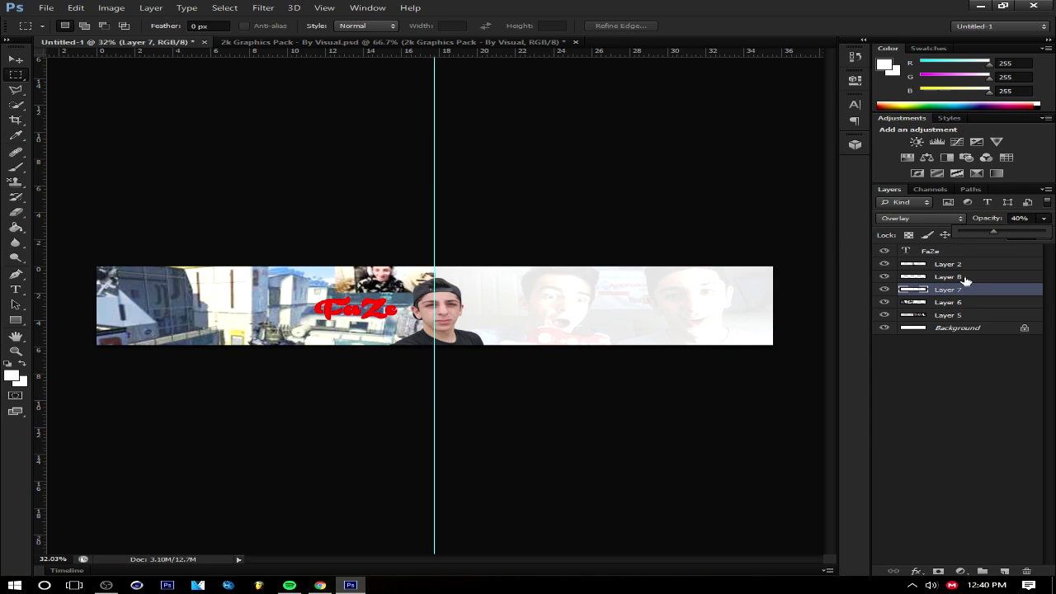
left_click(949, 277)
left_click(882, 64)
left_click(636, 113)
key("alt+BackSpace")
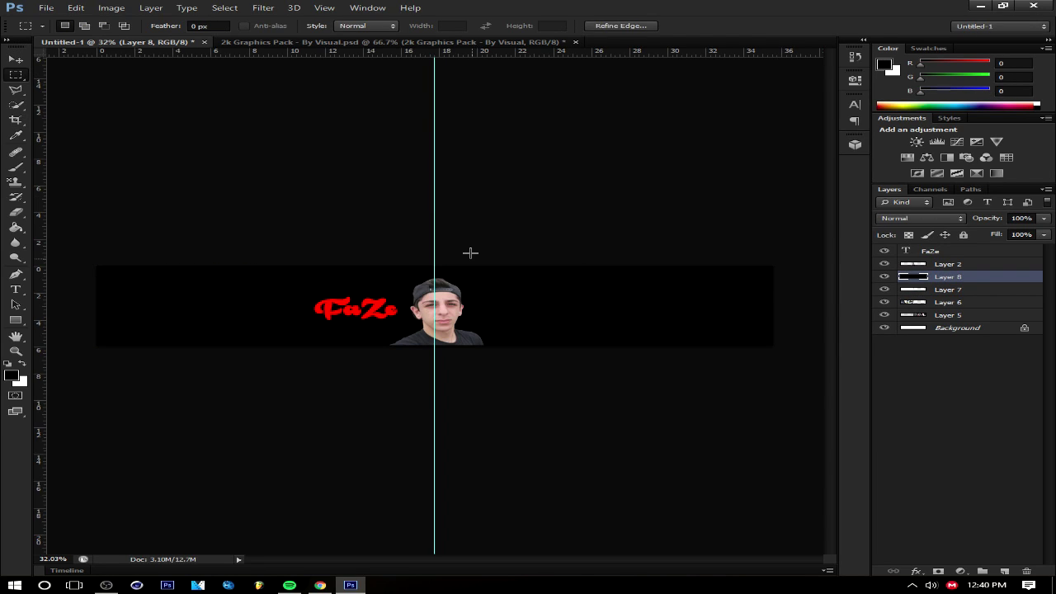
key("shift+alt+o")
left_click_drag(1045, 223, 994, 245)
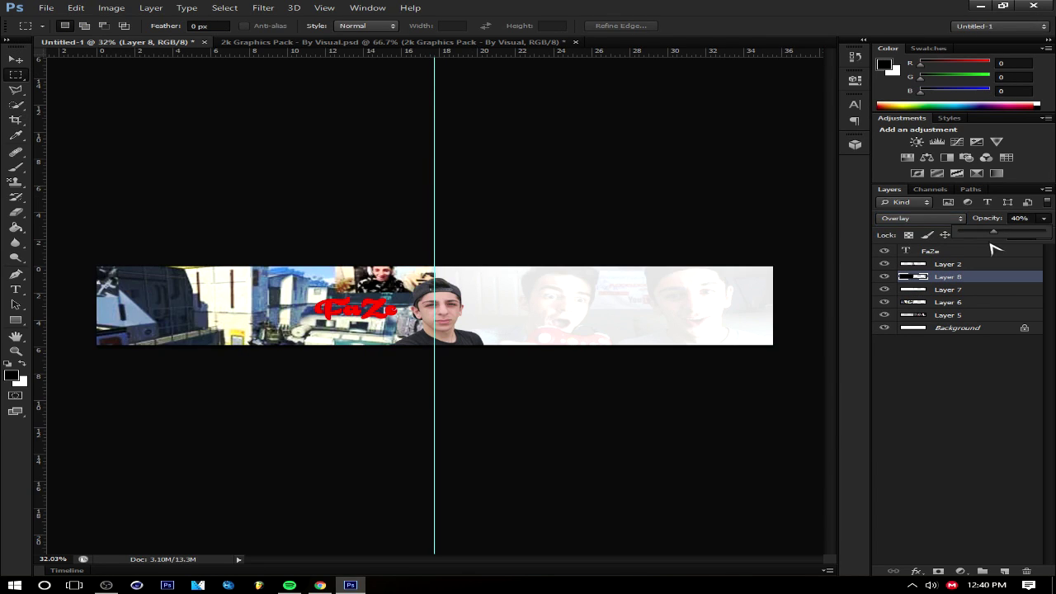
Merge Layers 6, 7 and 8 into the gameplay image layer
left_click(970, 305, "shift")
key("ctrl+e")
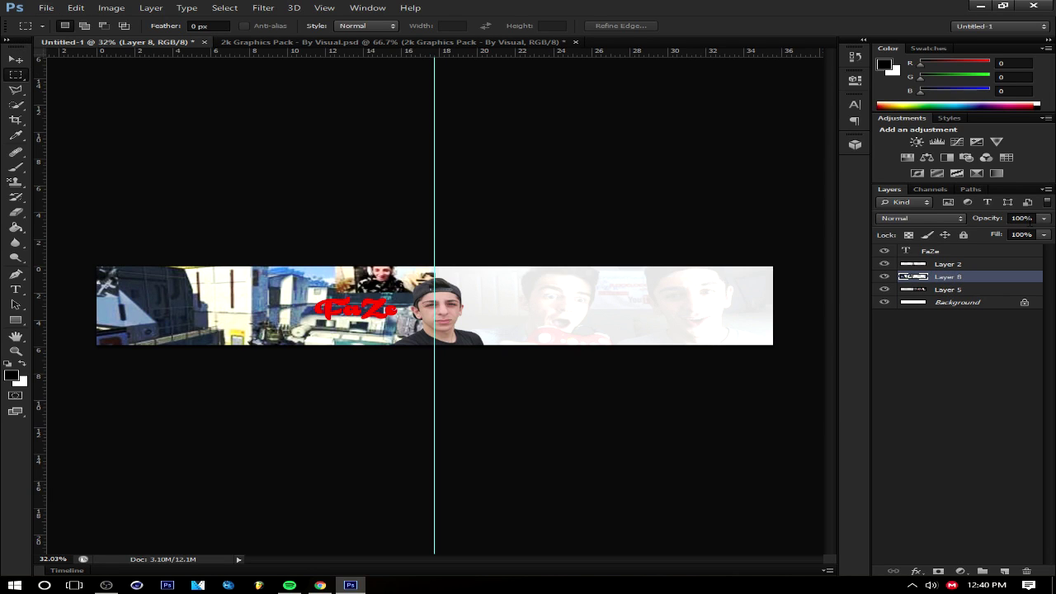
key("v")
scroll(434, 306, "up", 3)
Move the FaZe text layer below the cut-out person and shift it left
left_click_drag(930, 251, 936, 269)
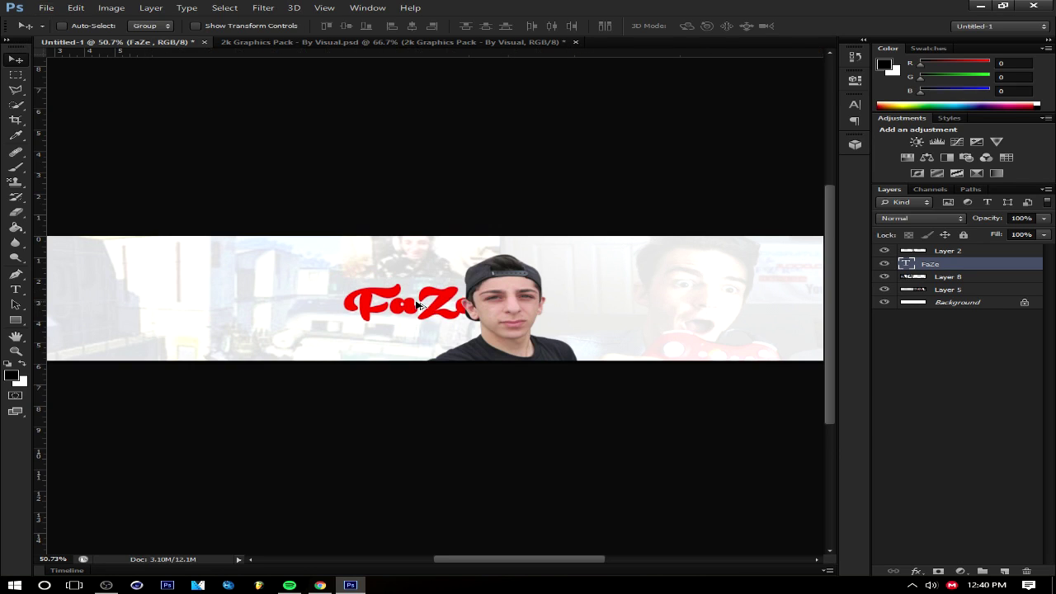
scroll(435, 305, "down", 2)
left_click_drag(435, 305, 416, 307)
Add a 'Rug' text layer to the right of the person and raise it
key("t")
left_click_drag(513, 296, 724, 329)
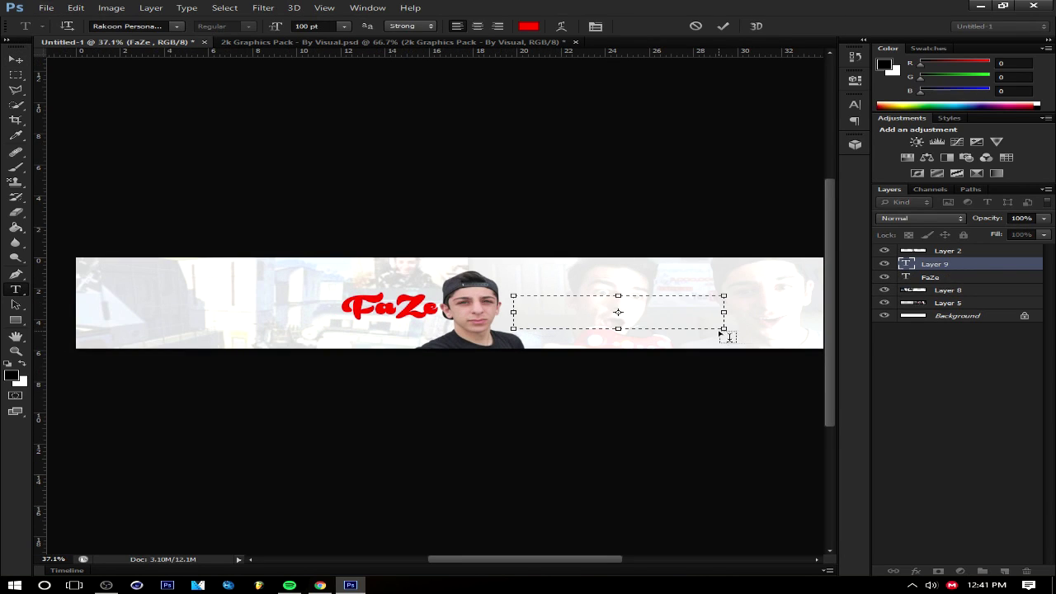
type("Rug")
left_click(15, 60)
scroll(495, 313, "up", 2)
scroll(578, 294, "up", 2)
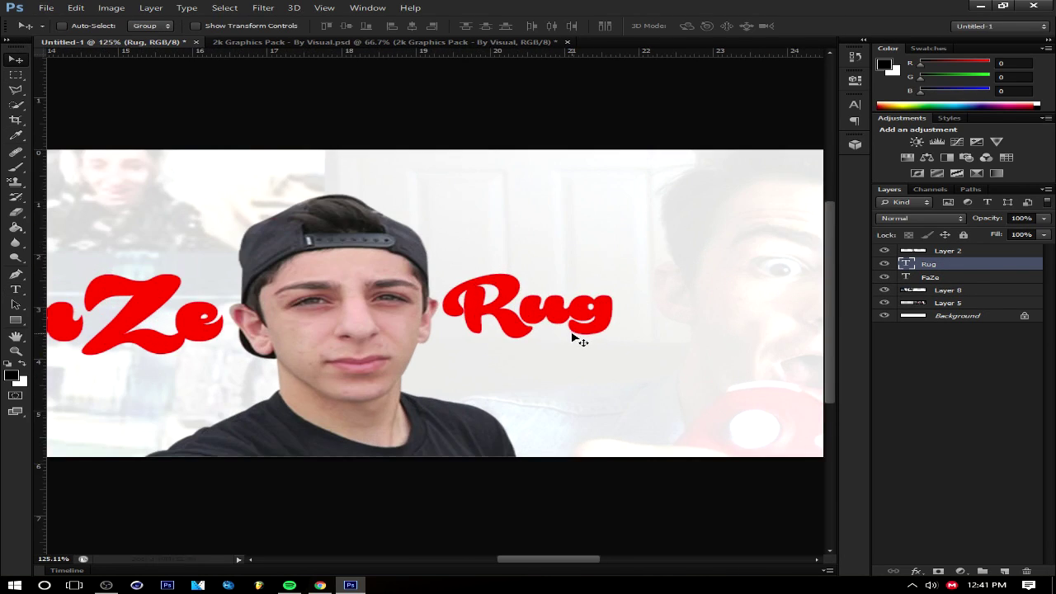
left_click_drag(577, 313, 577, 240)
Set horizontal guides at FaZe's top and bottom and place Rug between them
left_click_drag(365, 51, 397, 323)
left_click(930, 276)
left_click_drag(731, 323, 731, 288)
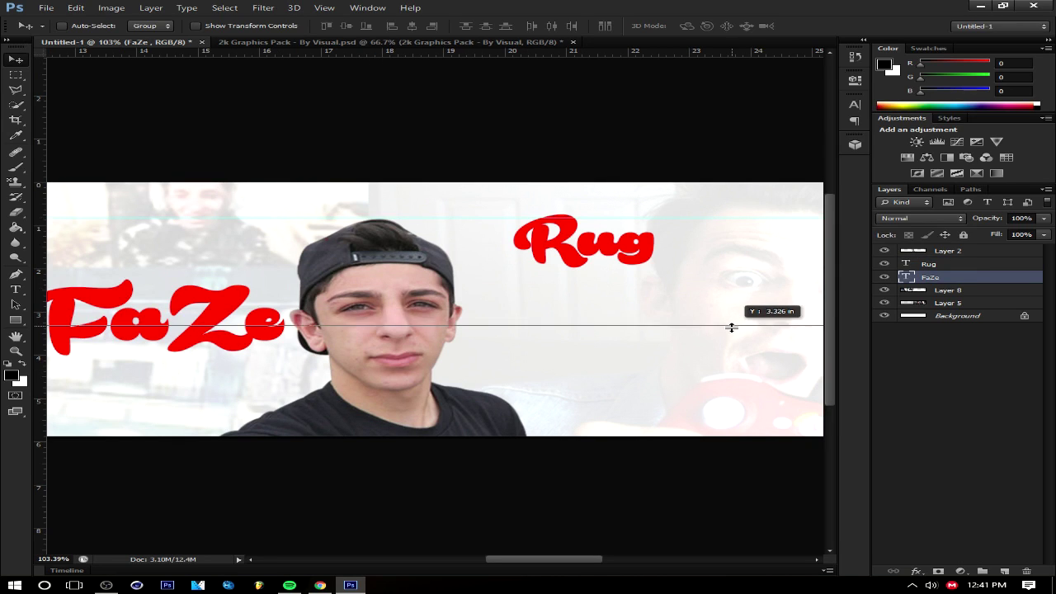
left_click_drag(526, 51, 524, 341)
left_click(929, 263)
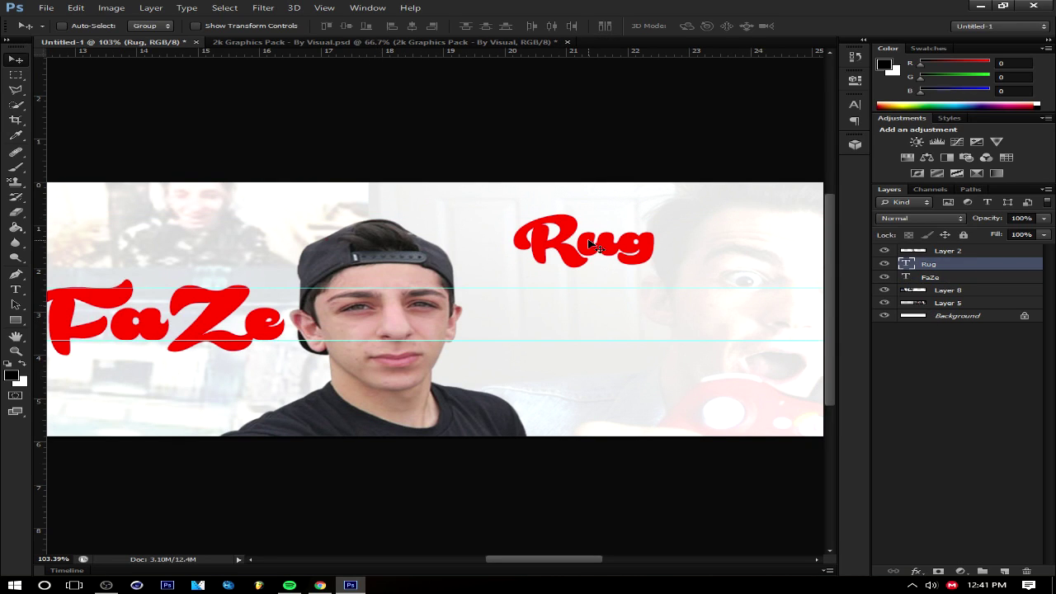
left_click_drag(584, 243, 530, 316)
Resize the Rug text to 138.9 pt
scroll(230, 307, "down", 3)
key("t")
double_click(229, 307)
key("Escape")
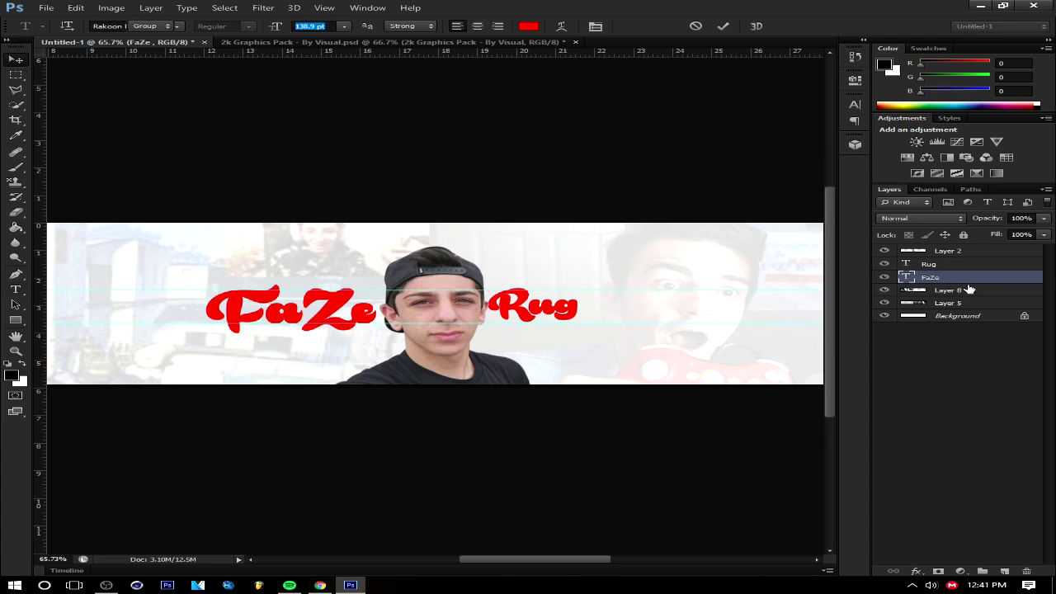
double_click(906, 263)
key("ctrl+Return")
Nudge Rug into line with FaZe
key("v")
scroll(674, 319, "up", 1)
left_click_drag(608, 336, 578, 313)
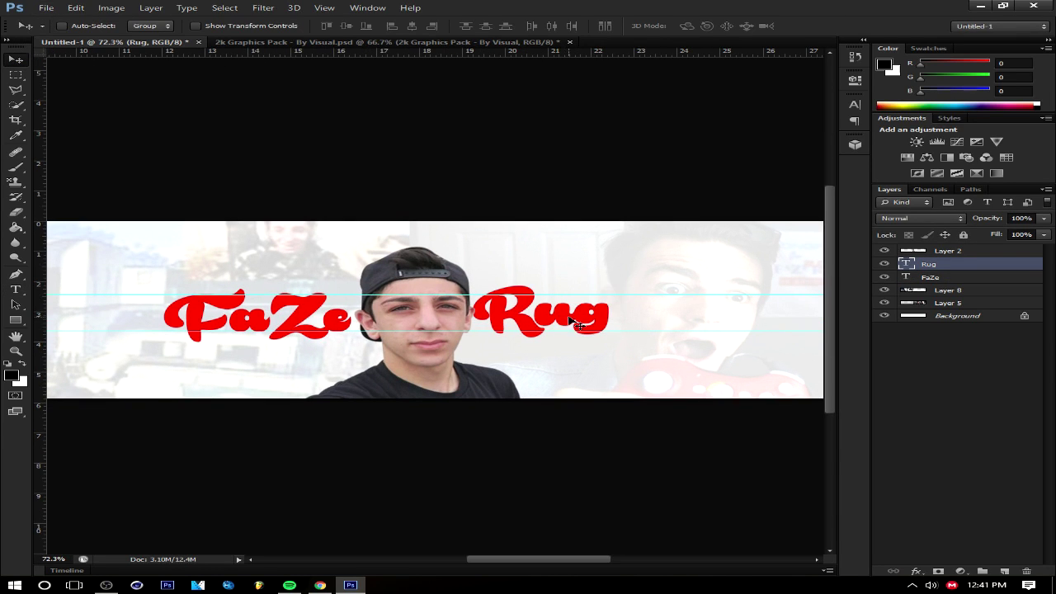
scroll(519, 384, "down", 3)
scroll(559, 330, "up", 1)
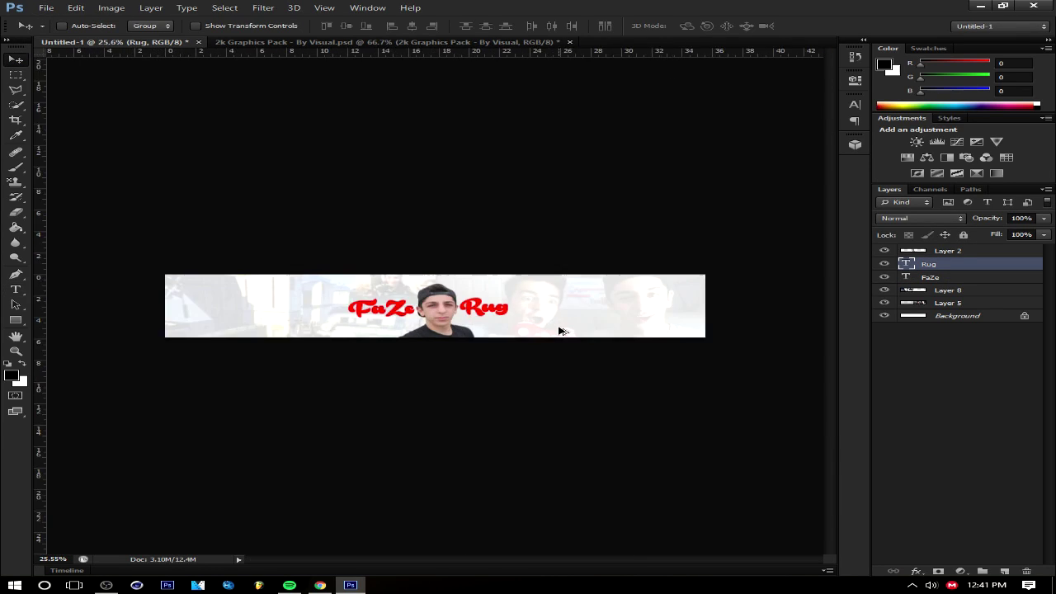
Open the foreground colour picker and close it again
key("i")
scroll(460, 306, "up", 1)
key("Return")
key("b")
scroll(153, 377, "up", 4)
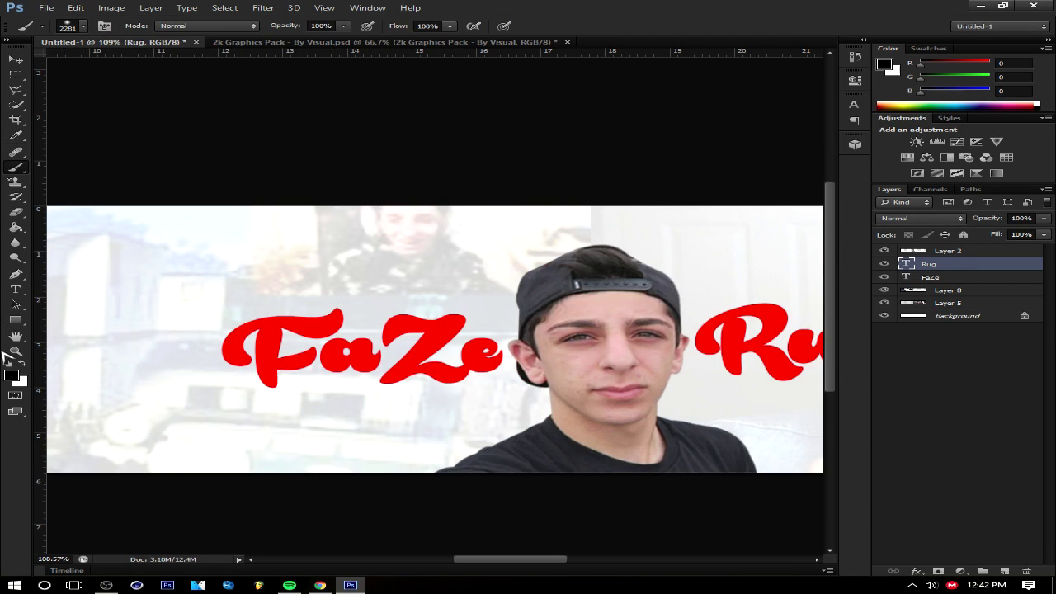
Skip ahead to the next music track
left_click(289, 586)
left_click(653, 394)
left_click(213, 238)
Rasterize the FaZe text and copy its top part to a new layer
right_click(940, 276)
left_click(792, 221)
left_click(15, 289)
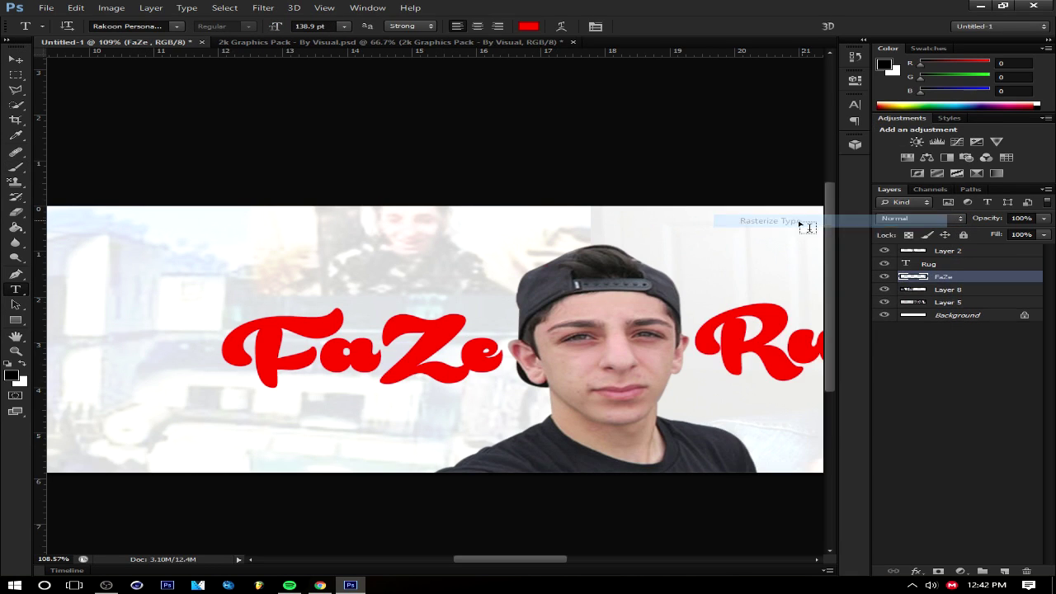
left_click(13, 94)
scroll(198, 256, "up", 3)
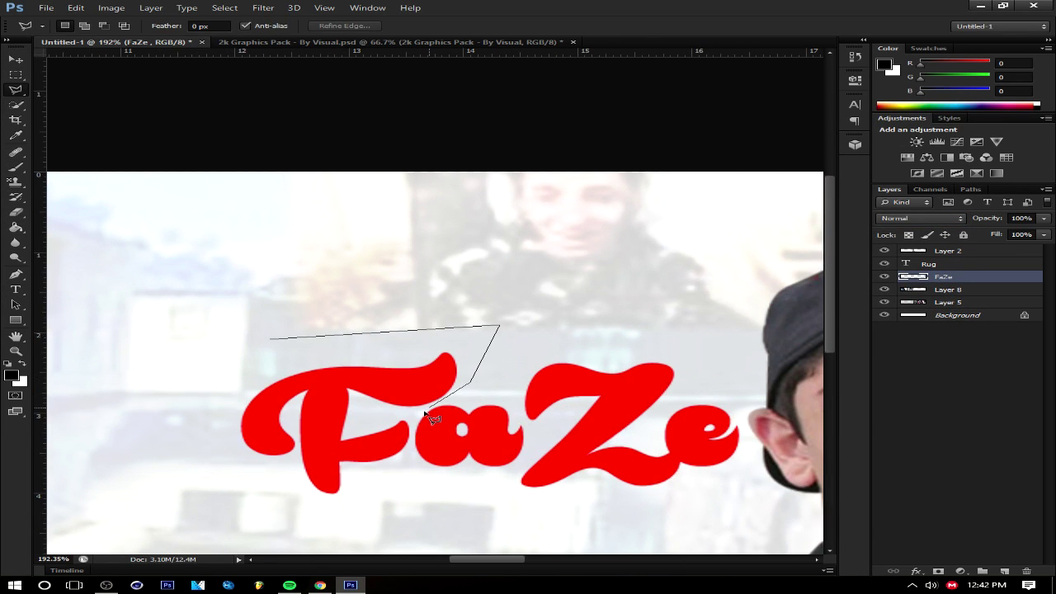
left_click(289, 524)
left_click(167, 441)
double_click(198, 333)
key("ctrl+j")
Position the copied FaZe piece back over the lettering
key("v")
scroll(349, 338, "down", 2)
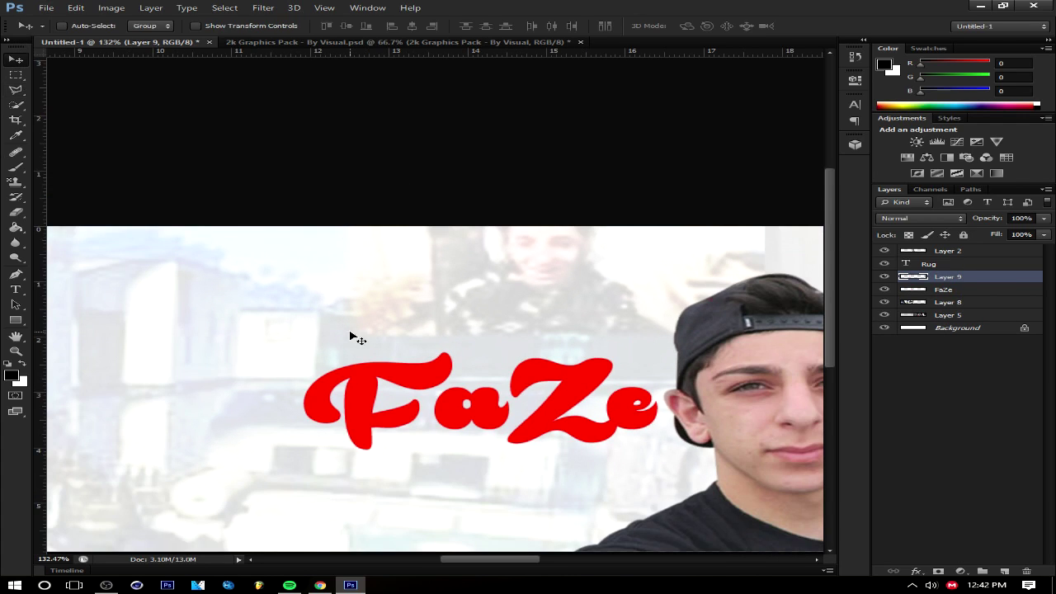
scroll(412, 377, "down", 2)
left_click_drag(412, 377, 436, 410)
scroll(560, 422, "up", 3)
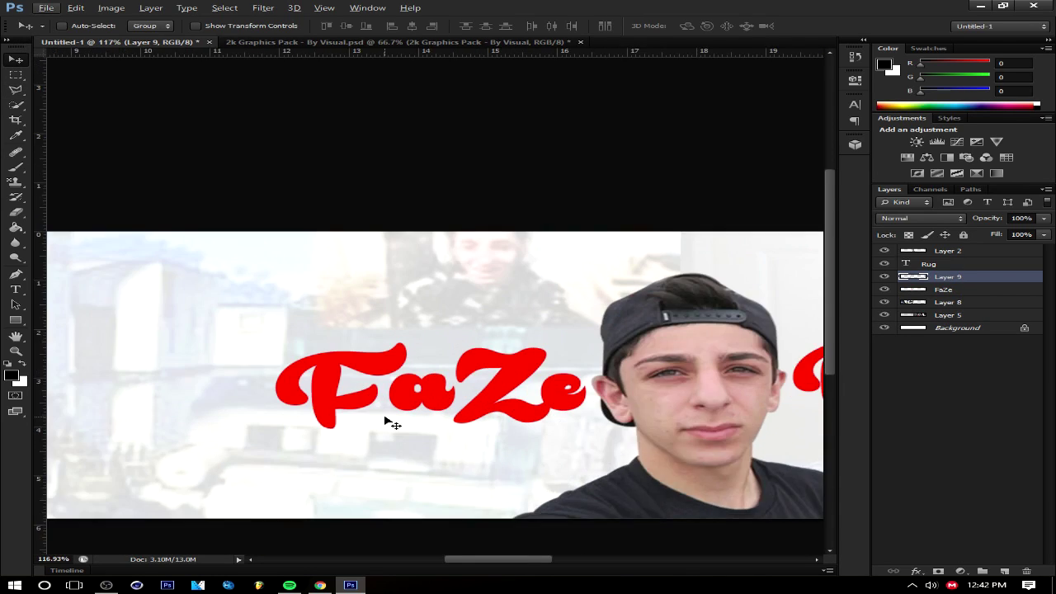
scroll(560, 421, "up", 2)
scroll(560, 421, "down", 1)
scroll(559, 422, "down", 4)
scroll(560, 422, "up", 3)
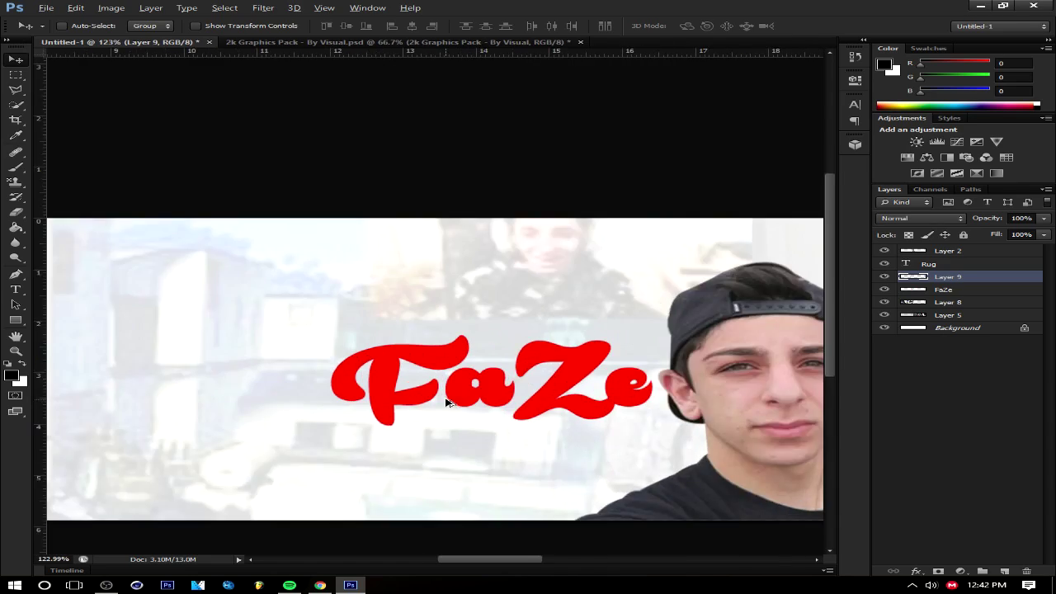
scroll(448, 401, "up", 2)
Open the background colour picker, adjust hue, then cancel
left_click(18, 379)
left_click(485, 261)
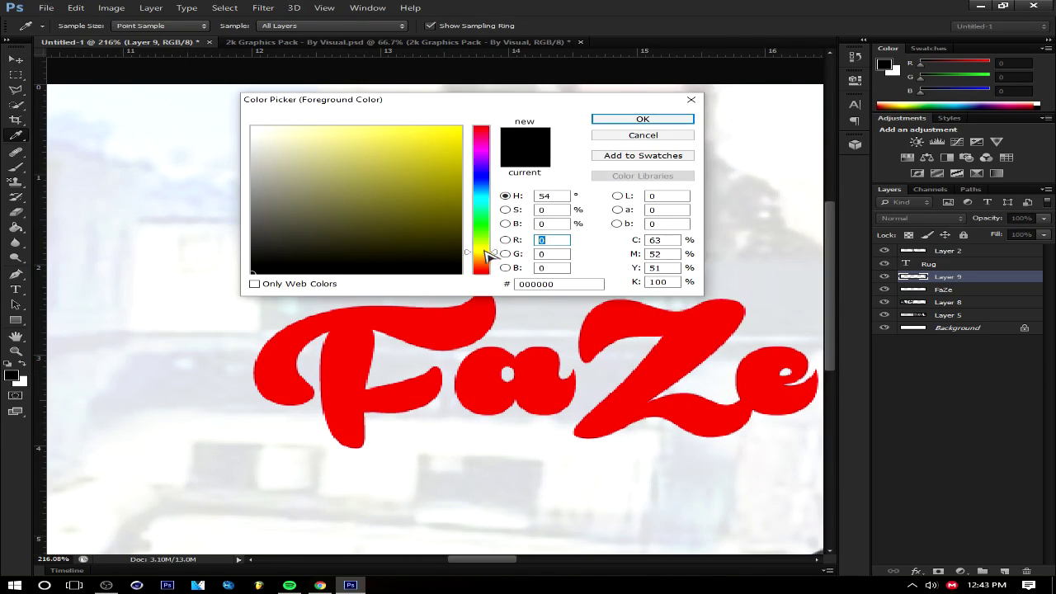
key("Escape")
Search Google Images for 'faze 2.0', then return to the banner
left_click(320, 585)
triple_click(181, 74)
type("faze 2.0")
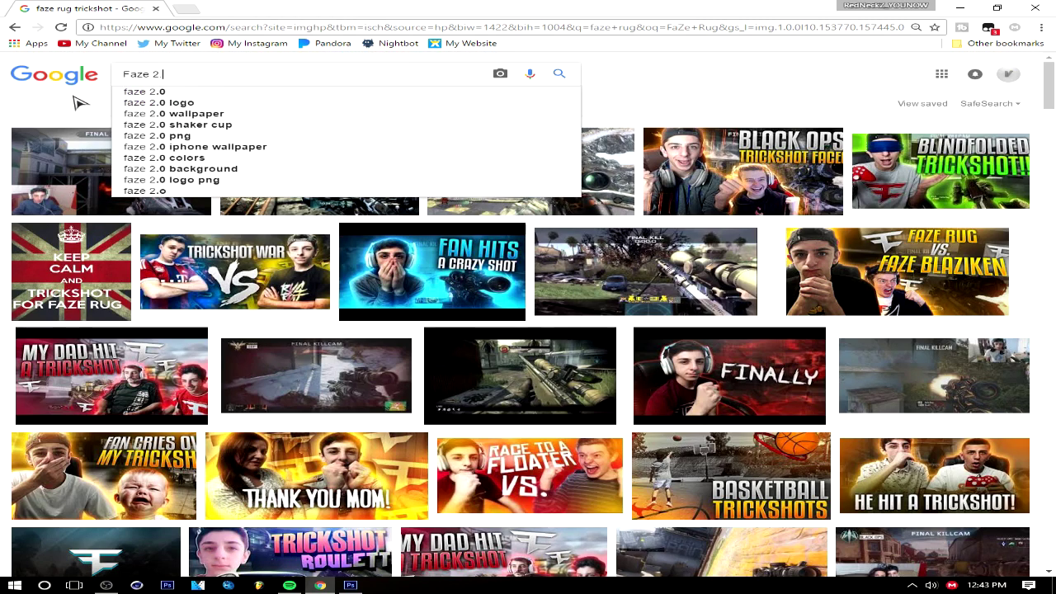
key("Return")
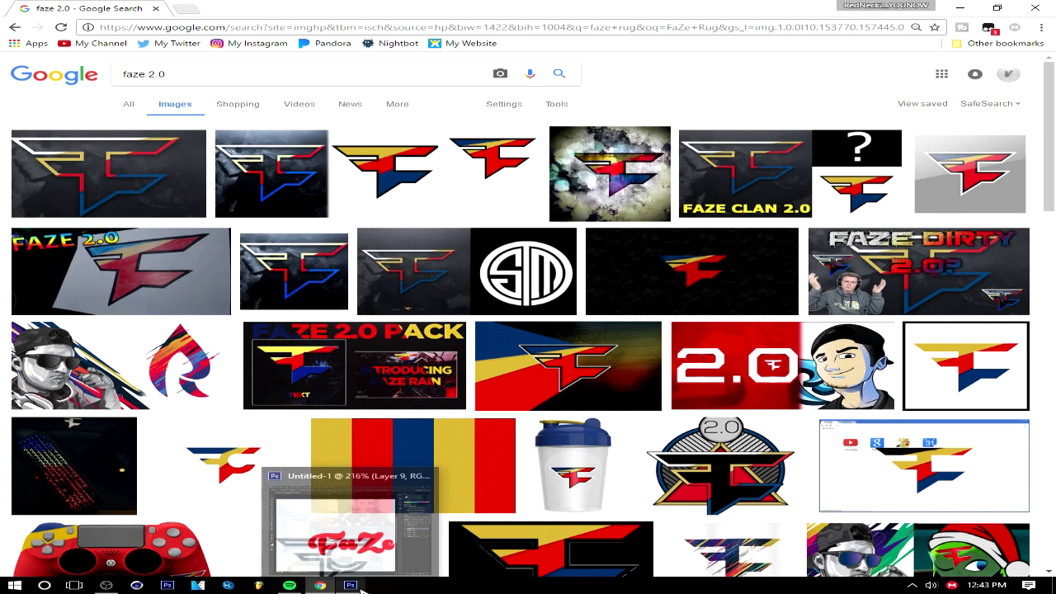
left_click(351, 585)
scroll(405, 512, "up", 3)
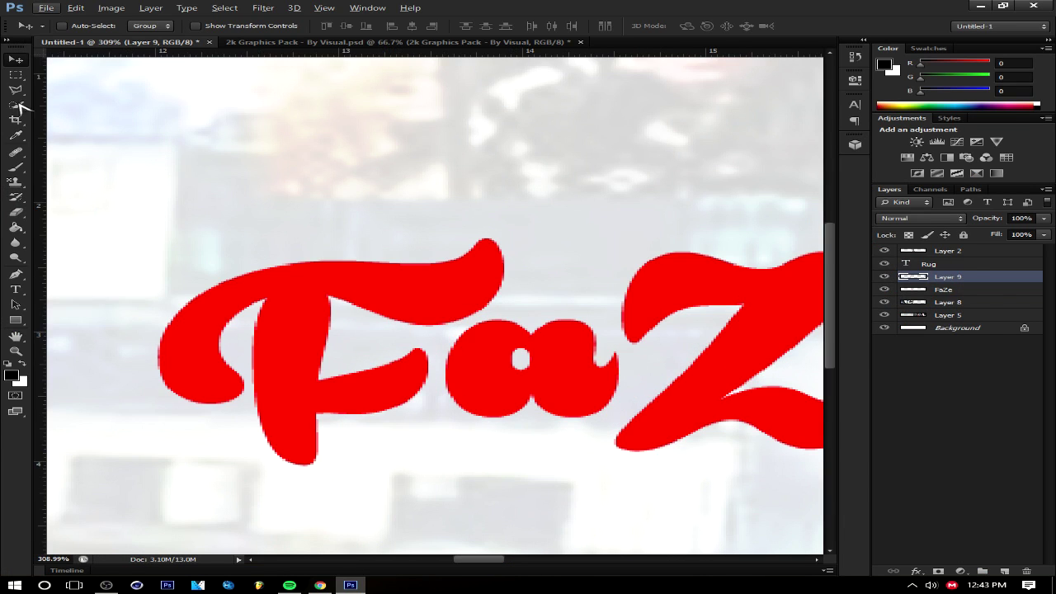
Select the F's top with the Polygonal Lasso and shift it down-left
left_click(429, 231)
left_click(137, 236)
double_click(365, 174)
key("v")
mouse_move(401, 252)
left_mouse_down()
mouse_move(319, 259)
mouse_move(274, 293)
left_mouse_up()
key("ctrl+d")
Cut a second diagonal strip across the F and shift it down-left
key("l")
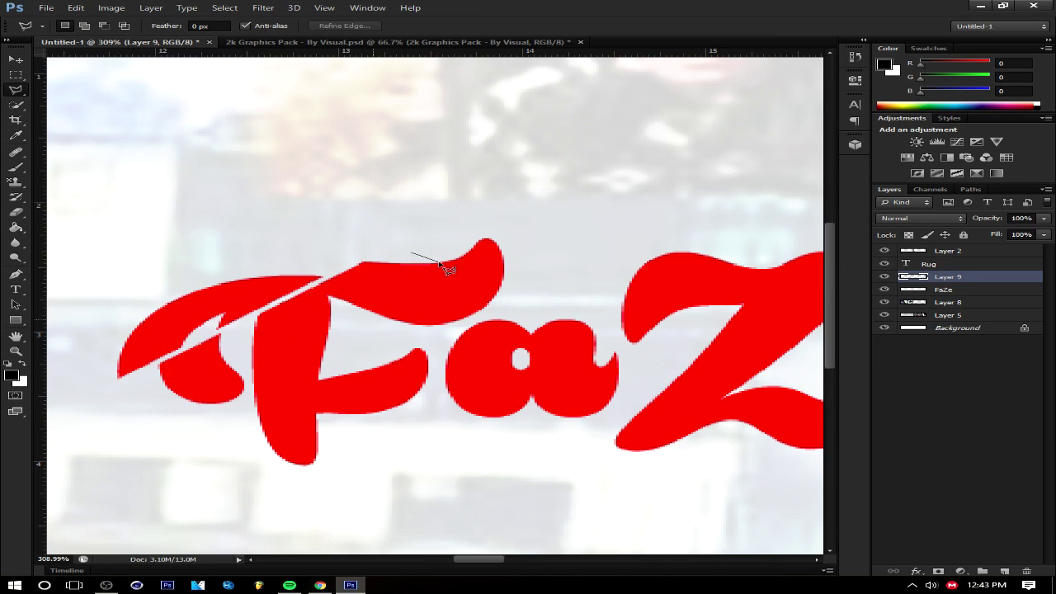
double_click(449, 257)
key("v")
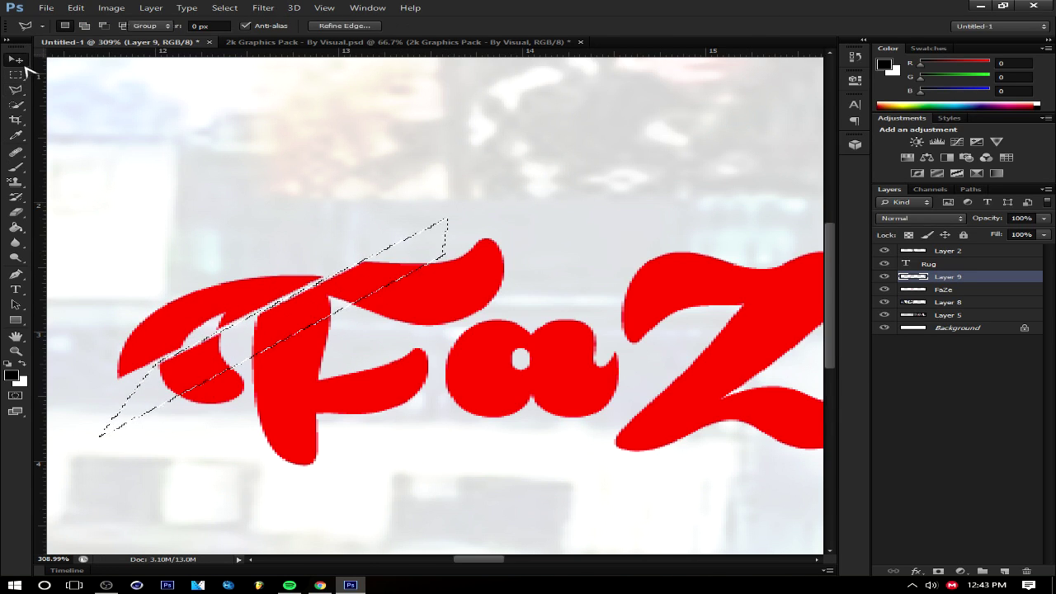
left_click_drag(300, 296, 283, 302)
key("ctrl+d")
Zoom out to the whole banner and nudge the F's top stripe into place
key("ctrl+0")
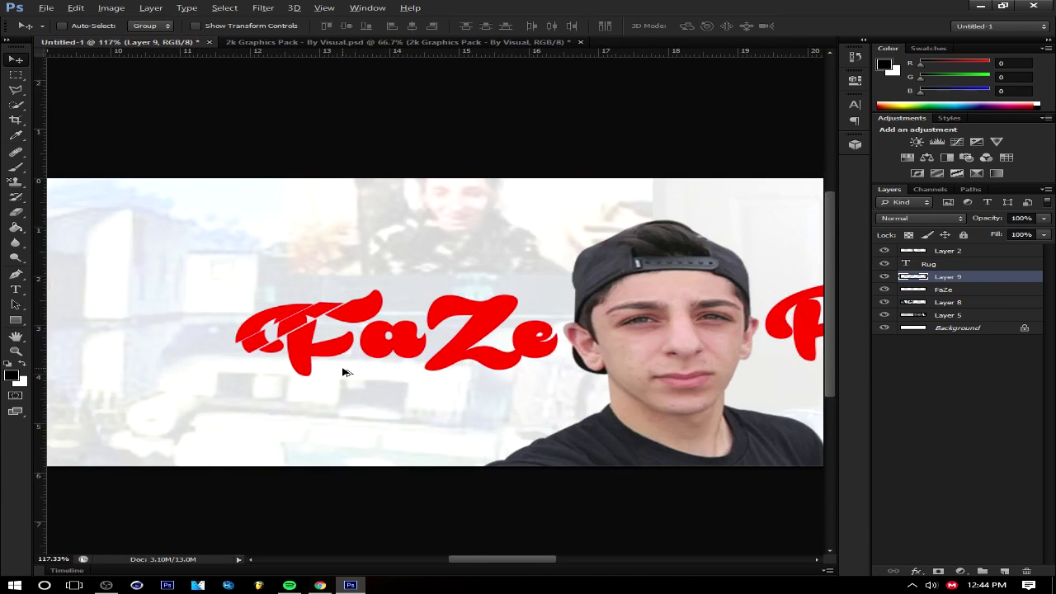
scroll(342, 369, "up", 5)
left_click_drag(240, 260, 282, 317)
scroll(284, 316, "down", 3)
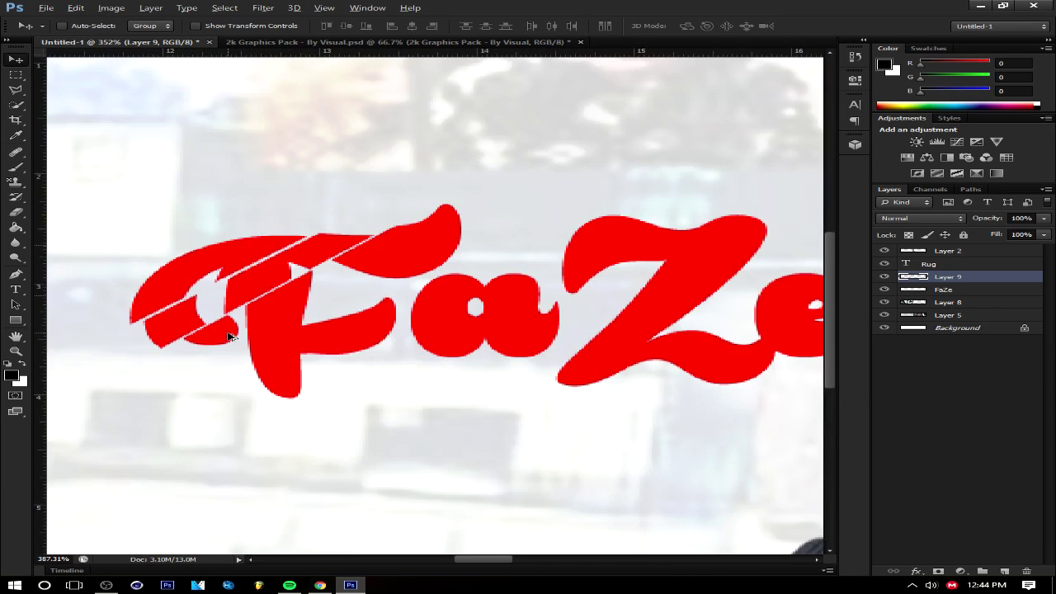
scroll(285, 316, "up", 2)
Set the foreground colour to bright yellow for a trial fill
key("i")
left_click(10, 376)
left_click(416, 126)
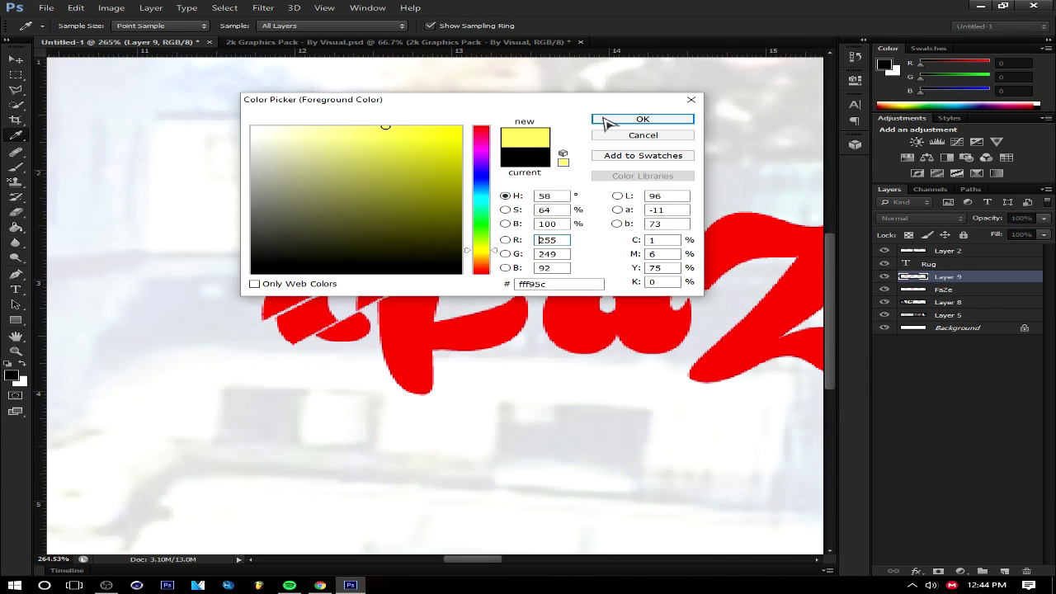
left_click(614, 121)
key("g")
scroll(392, 256, "down", 4)
scroll(392, 255, "up", 3)
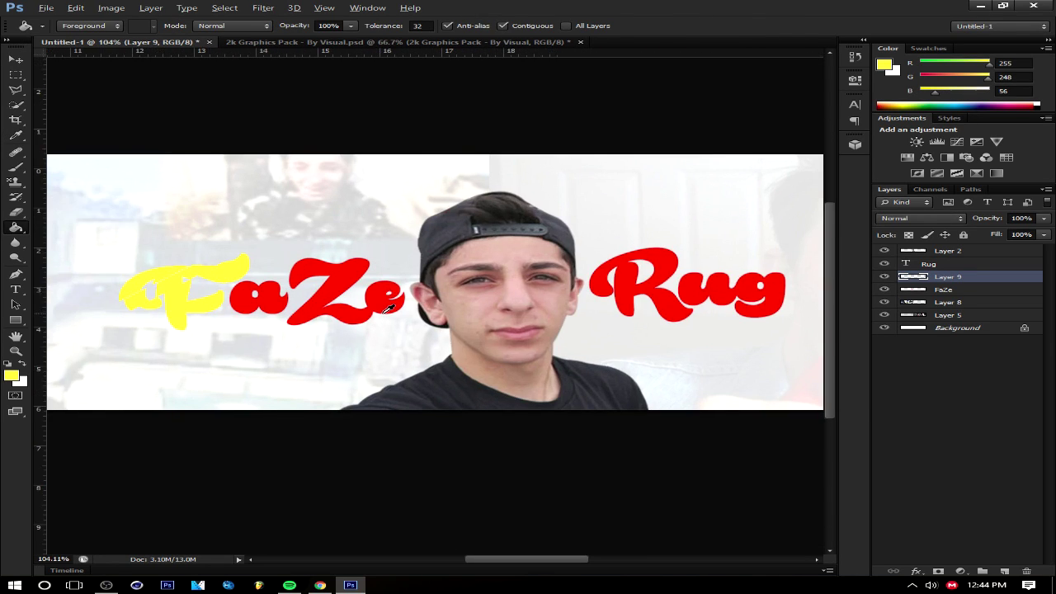
Try a blue fill on the F piece
key("i")
left_click(10, 375)
left_click_drag(484, 170, 575, 177)
key("Return")
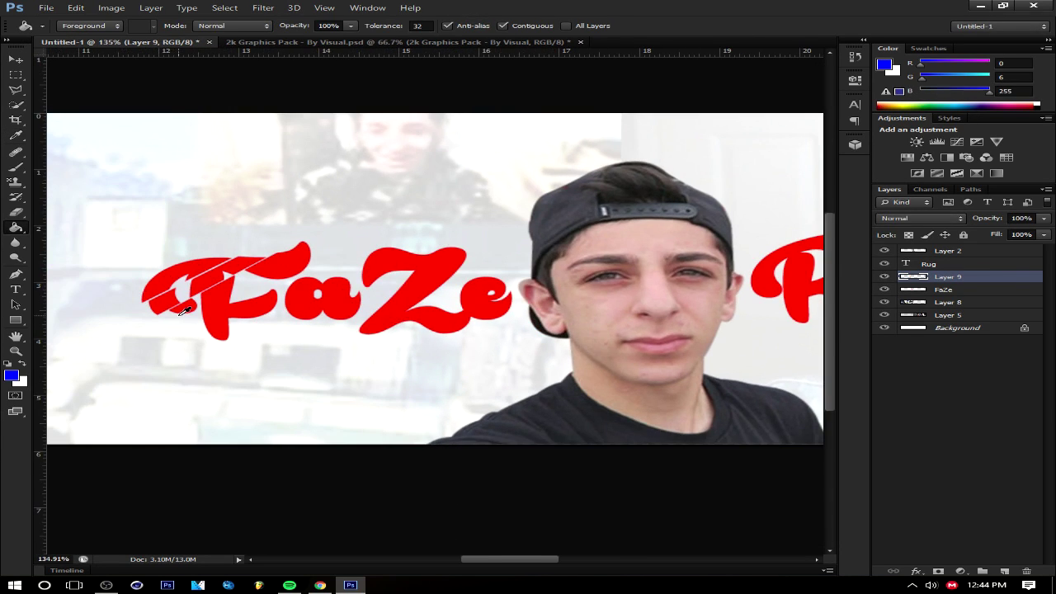
left_click(11, 375)
key("Return")
left_click(255, 254)
Undo the trial fills, restoring the F to red with yellow foreground
key("ctrl+z")
left_click(11, 375)
left_click(220, 283)
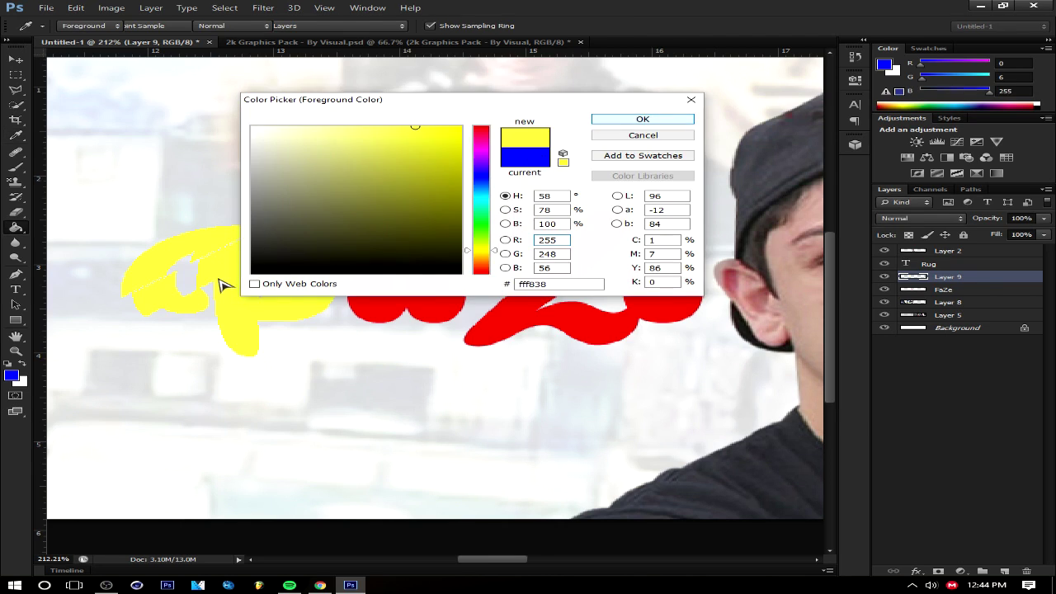
key("Return")
key("ctrl+alt+z")
scroll(288, 454, "up", 3)
left_click(14, 105)
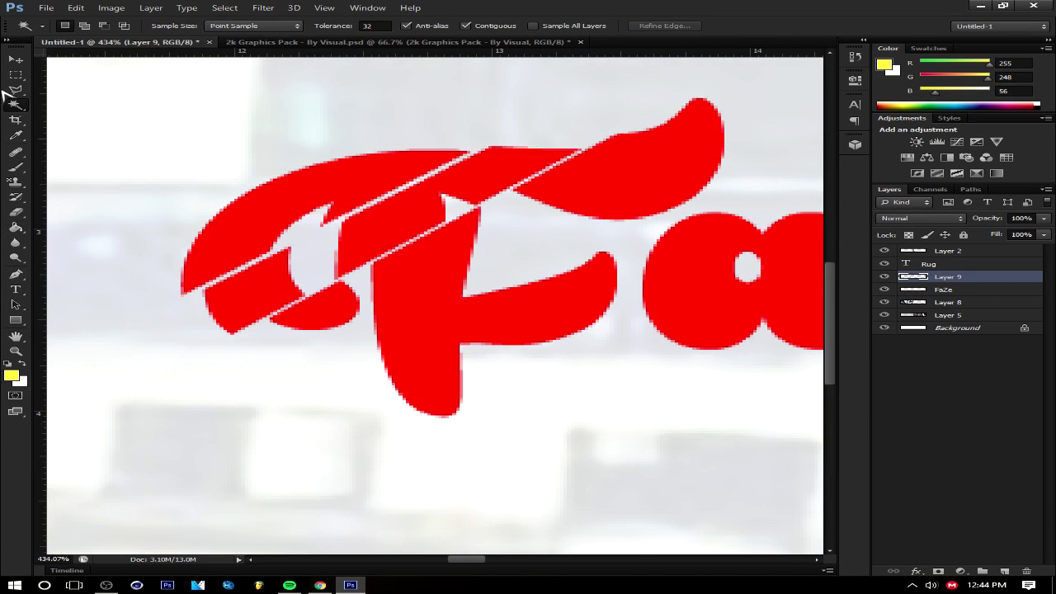
Trace the first stripe with the Pen tool and copy it to Layer 10
key("p")
scroll(226, 297, "up", 5)
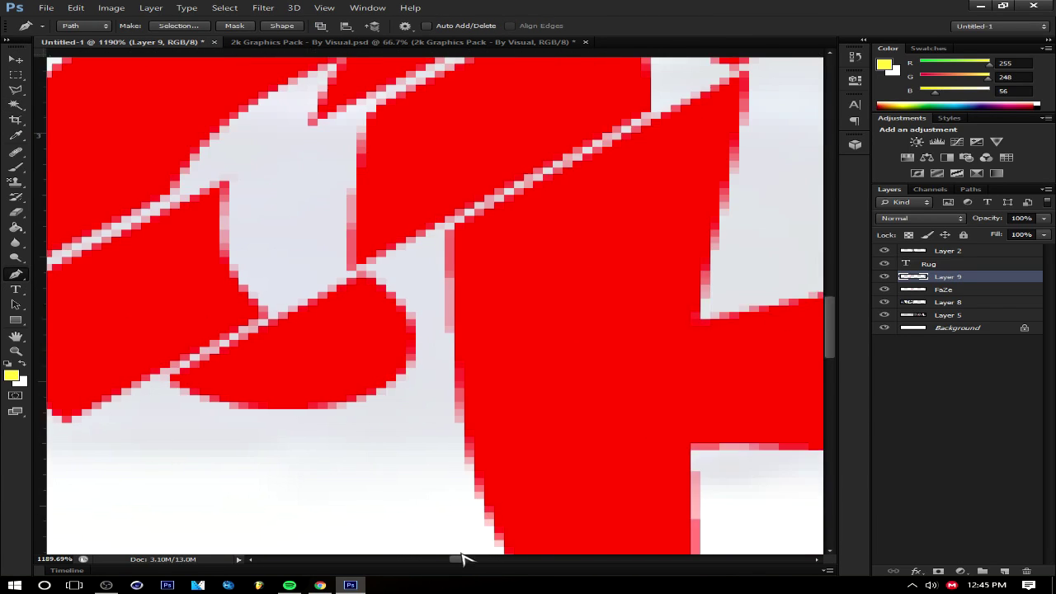
scroll(462, 495, "up", 3)
left_click(759, 109)
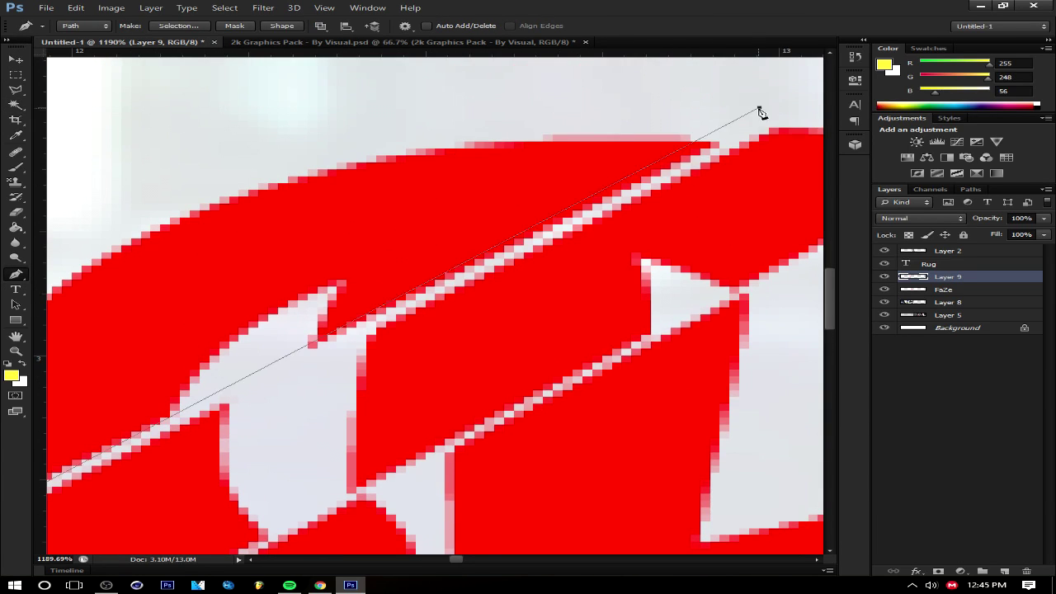
scroll(421, 118, "down", 3)
left_click(402, 314)
left_click(178, 26)
left_click(618, 173)
key("ctrl+j")
Trace the second diagonal strip and cut it onto Layer 11
scroll(726, 328, "down", 2)
scroll(726, 327, "up", 2)
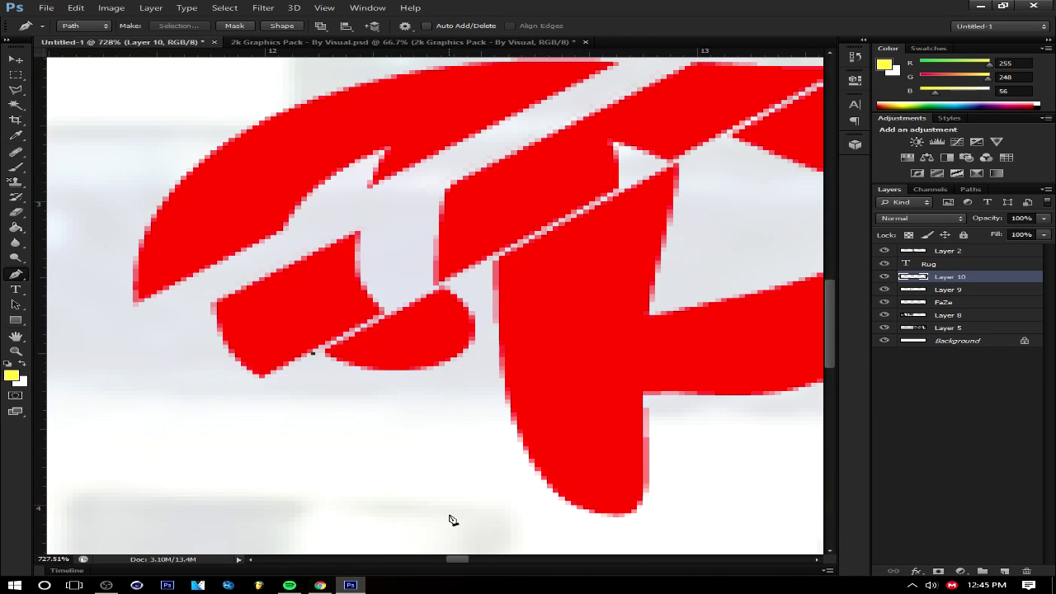
scroll(455, 528, "up", 2)
left_click(736, 121)
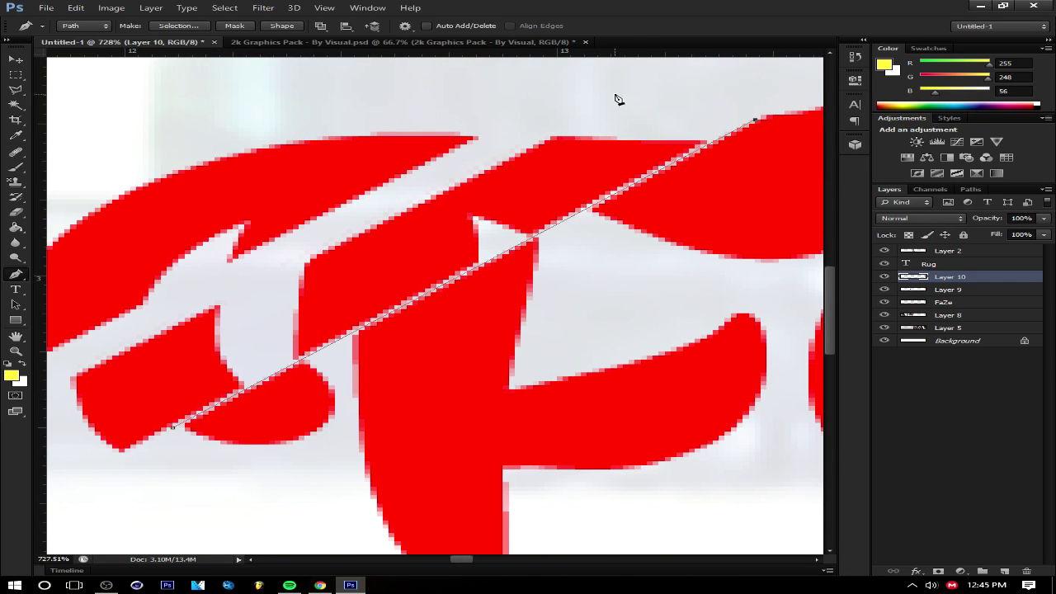
left_click(180, 29)
key("ctrl+shift+j")
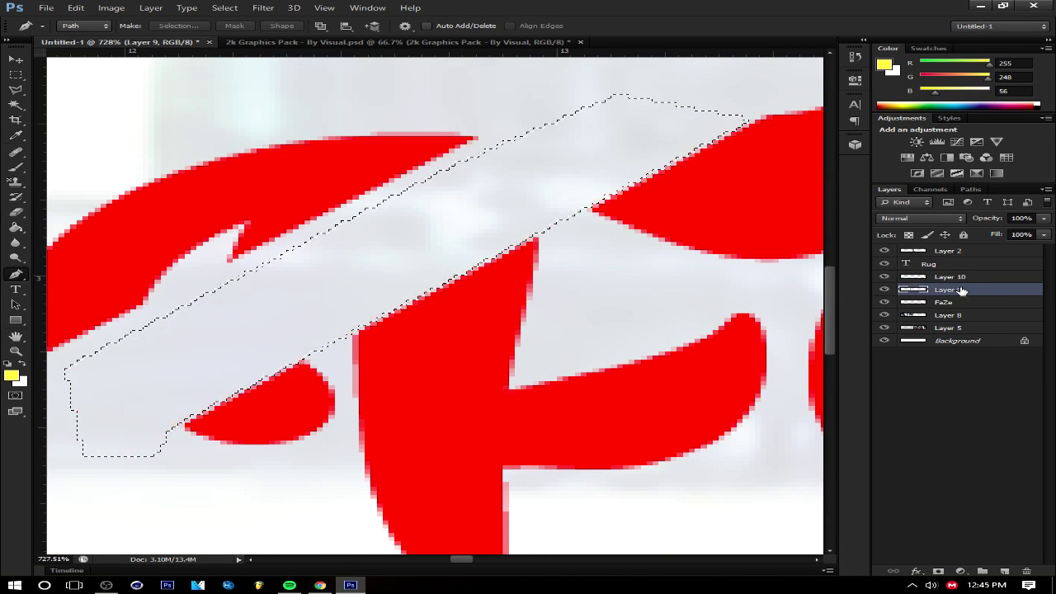
scroll(778, 302, "down", 3, "alt")
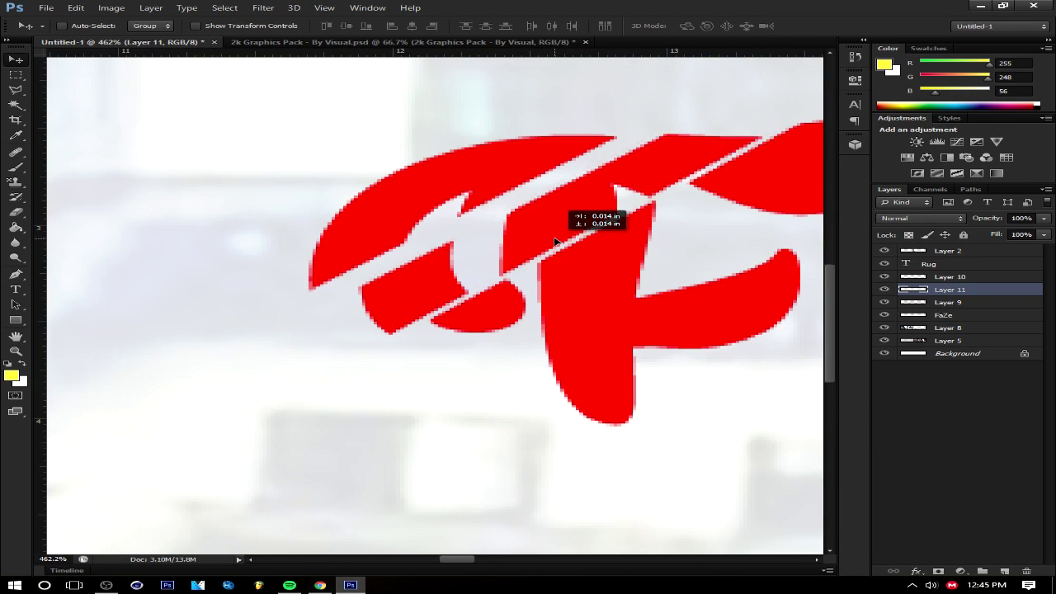
Nudge Layer 10's upper stripe down and open its Layer Style
left_click(949, 276)
left_click_drag(459, 202, 459, 216)
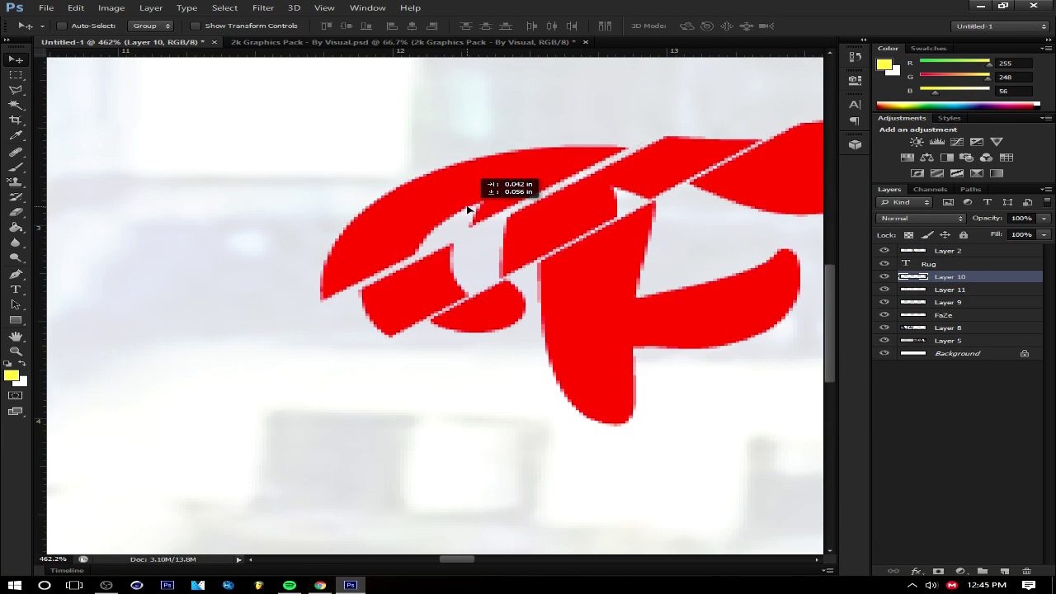
scroll(585, 231, "down", 2, "alt")
scroll(585, 231, "down", 2, "alt")
double_click(922, 276)
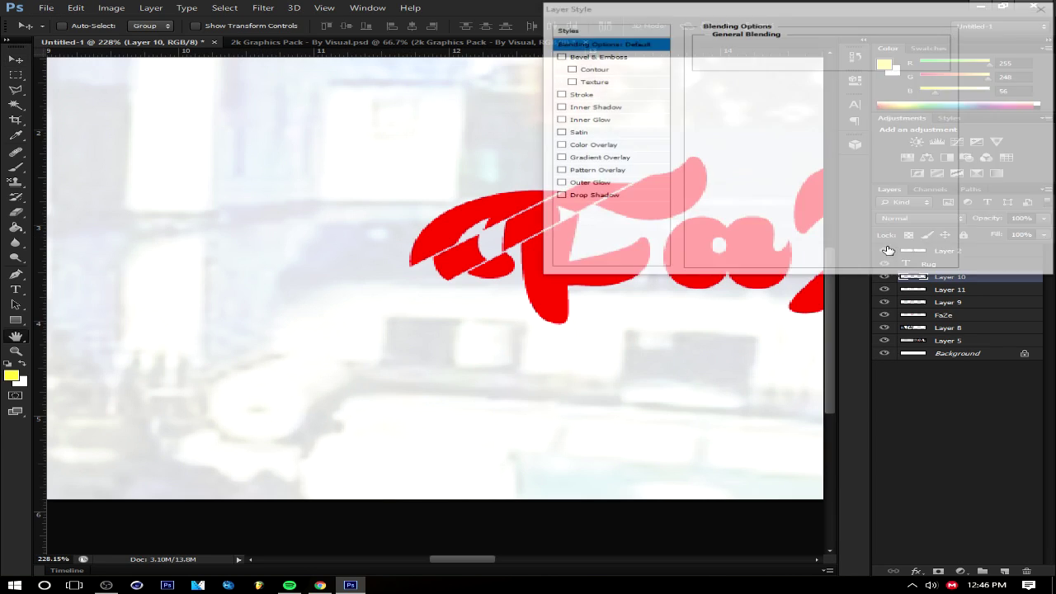
Give Layer 10's top stripe of the F a yellow Color Overlay
left_click_drag(756, 11, 847, 13)
left_click(682, 145)
left_click(966, 42)
left_click(617, 118)
key("Return")
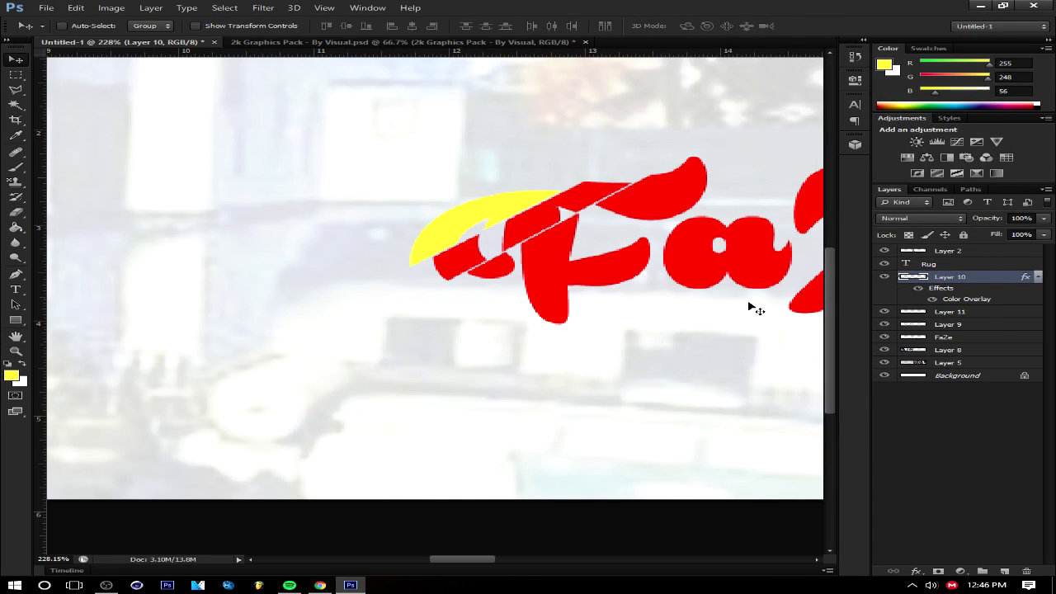
Give Layer 9, the F's main body, a blue Color Overlay
left_click(11, 377)
left_click(677, 116)
double_click(994, 324)
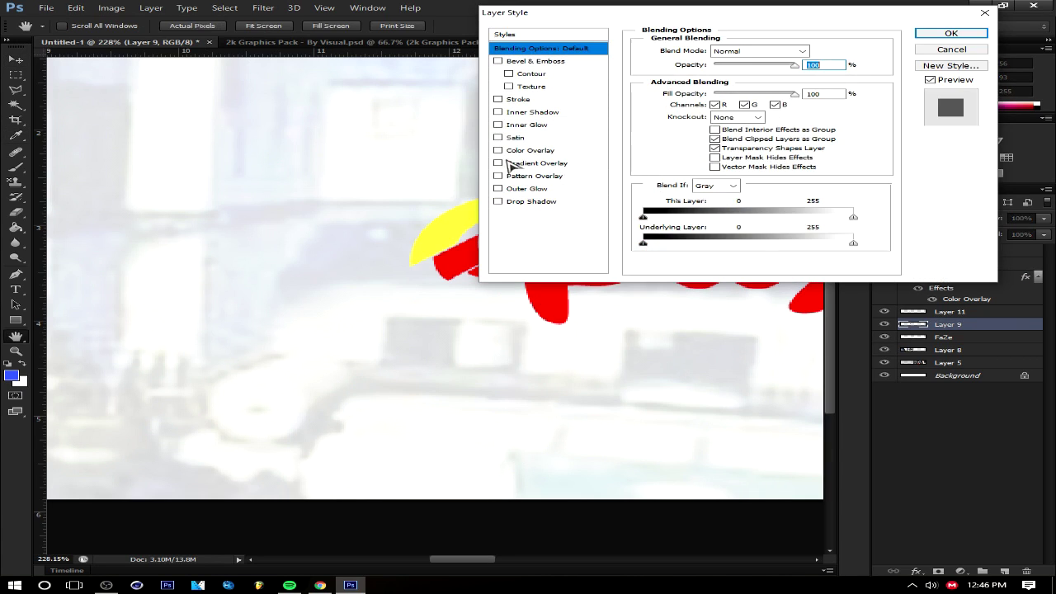
left_click(530, 170)
left_click_drag(870, 33, 1006, 41)
left_click(959, 71)
left_click(10, 376)
left_click(677, 115)
left_click(865, 94)
scroll(666, 280, "down", 3)
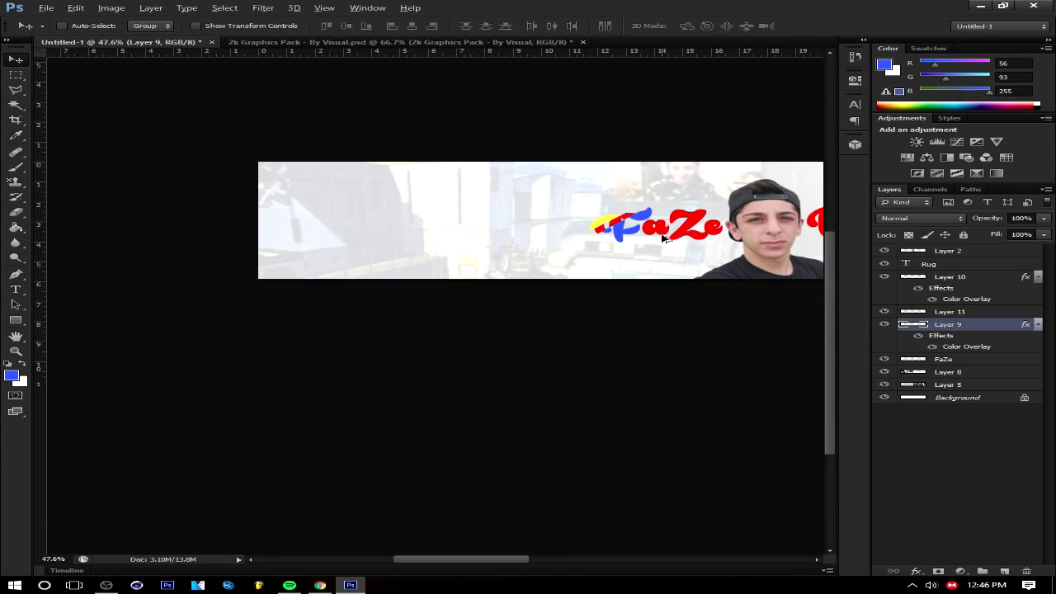
scroll(666, 281, "up", 3)
scroll(666, 281, "up", 1)
Open the Color Overlay layer style for the FaZe text layer
left_click(11, 376)
left_click(677, 118)
left_click(943, 359)
double_click(990, 359)
left_click(444, 213)
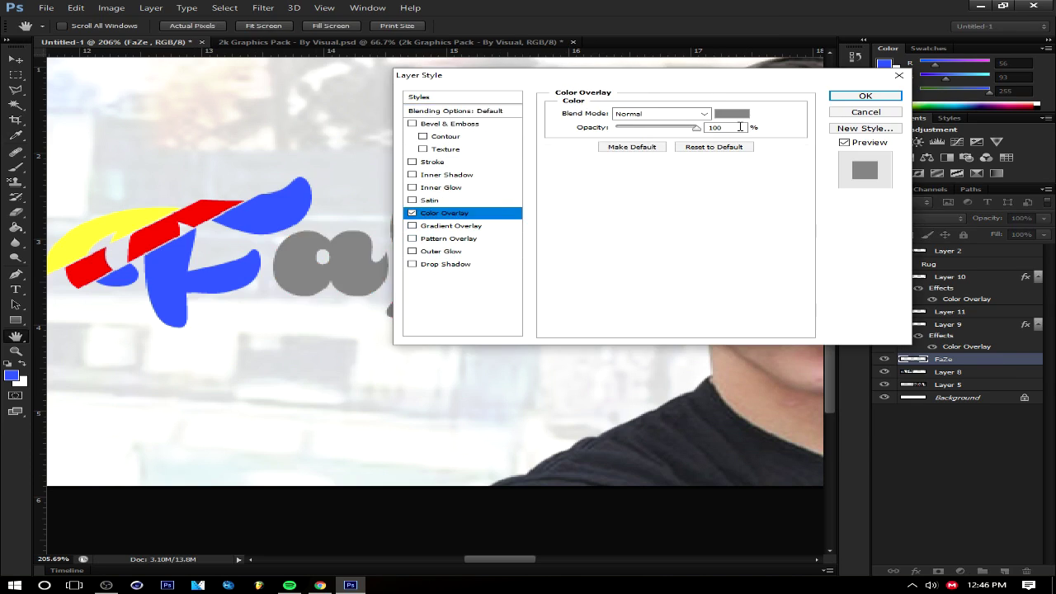
Apply the FaZe overlay, merge the lettering, and add a drop shadow with spread 17
left_click(865, 95)
key("ctrl+0")
left_click(949, 276)
double_click(994, 276)
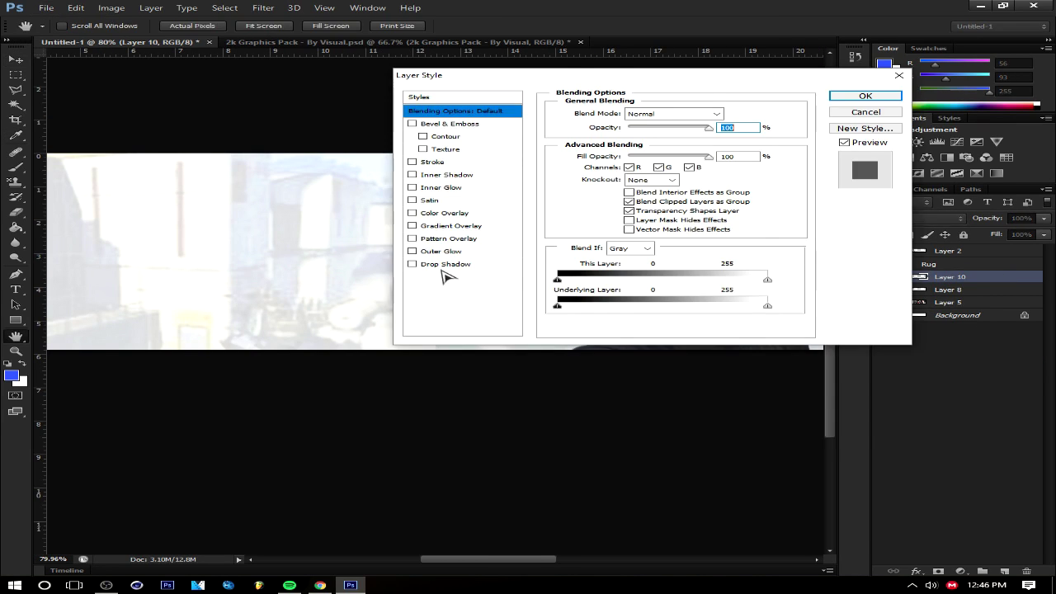
left_click(446, 264)
left_click_drag(495, 75, 675, 69)
left_click_drag(813, 172, 815, 171)
left_click_drag(846, 68, 1005, 79)
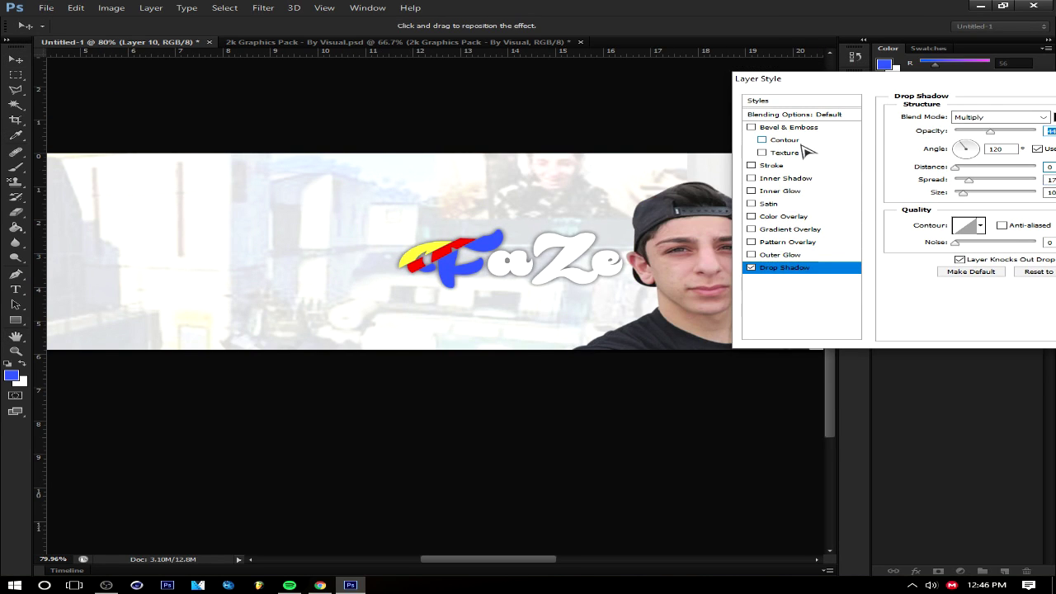
Add a Stroke and a Gradient Overlay to the FaZe logo's layer style
left_click(784, 165)
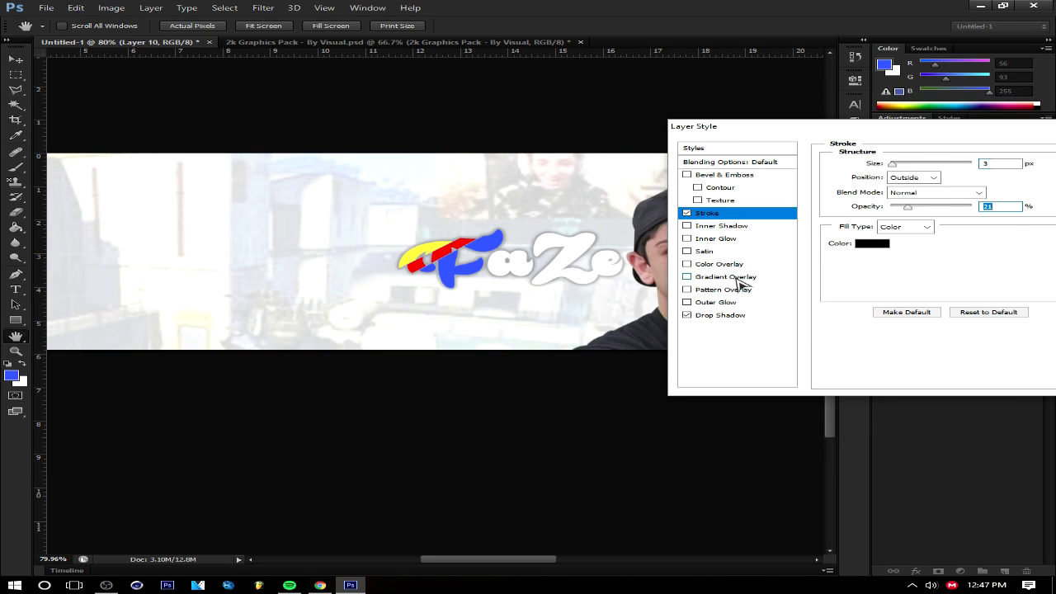
left_click(743, 276)
left_click(930, 192)
double_click(544, 377)
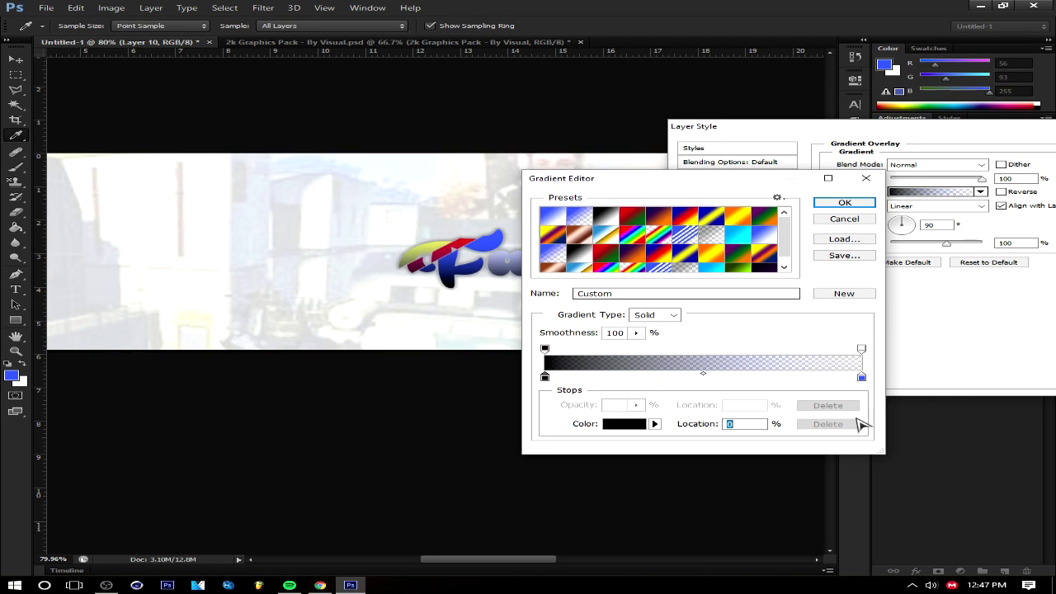
left_click(850, 203)
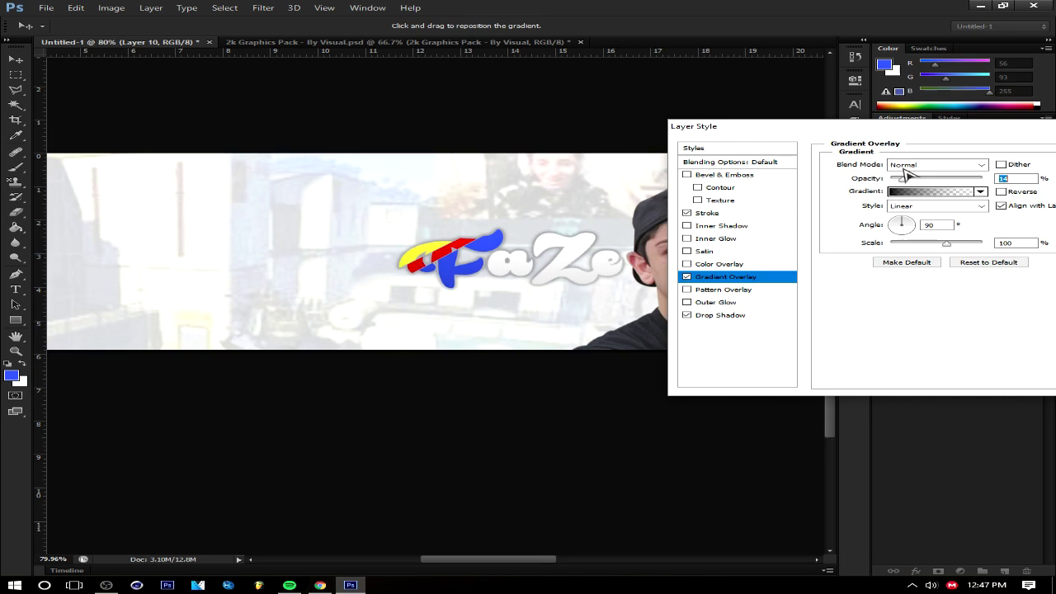
left_click(1027, 129)
Copy the FaZe logo's layer style and paste it onto the Rug text
right_click(944, 277)
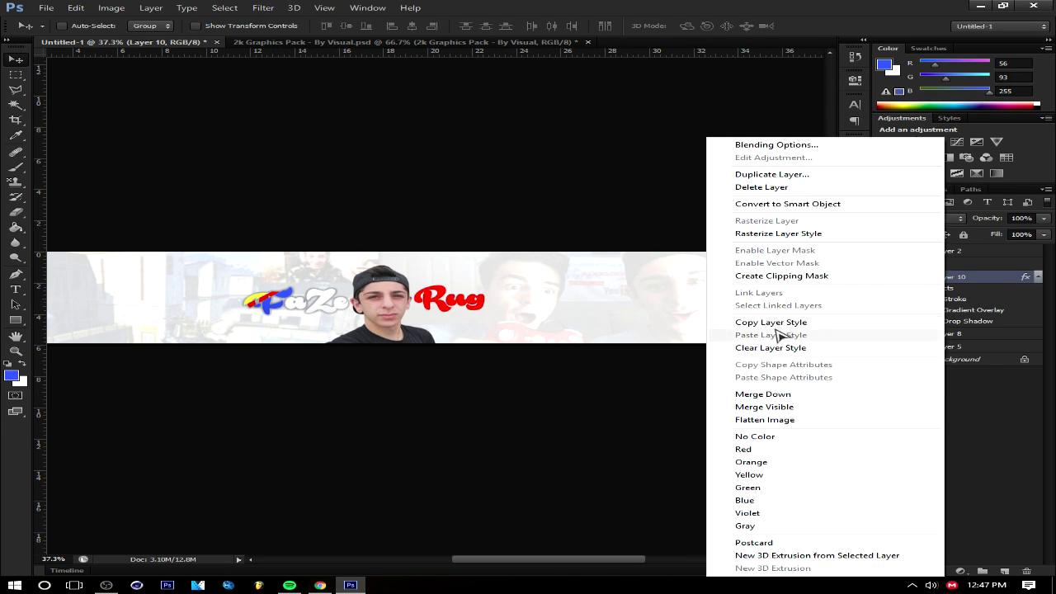
left_click(770, 321)
right_click(957, 263)
left_click(753, 419)
scroll(473, 363, "up", 1)
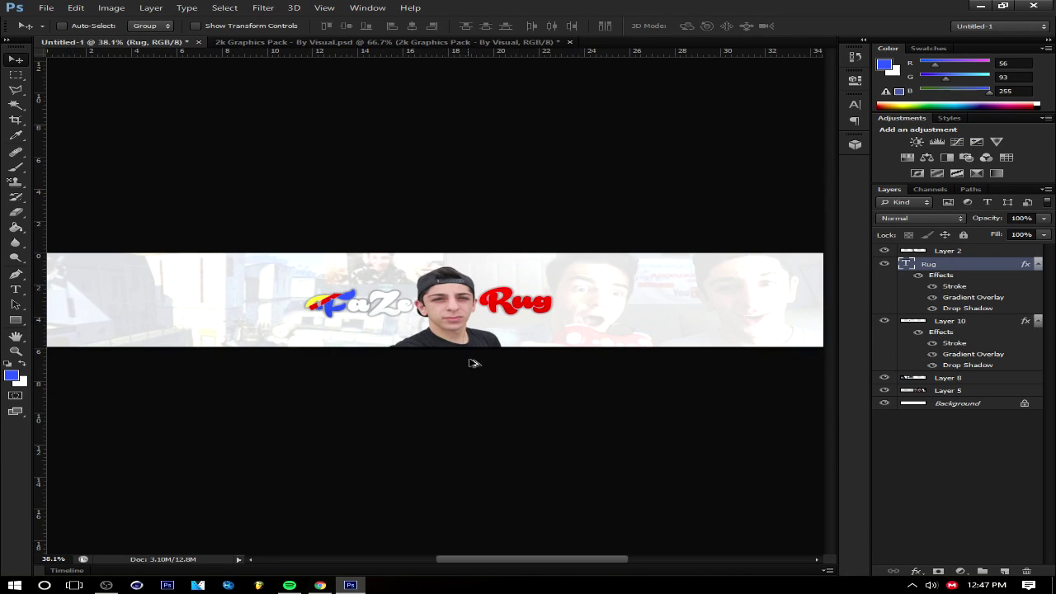
scroll(412, 354, "up", 5)
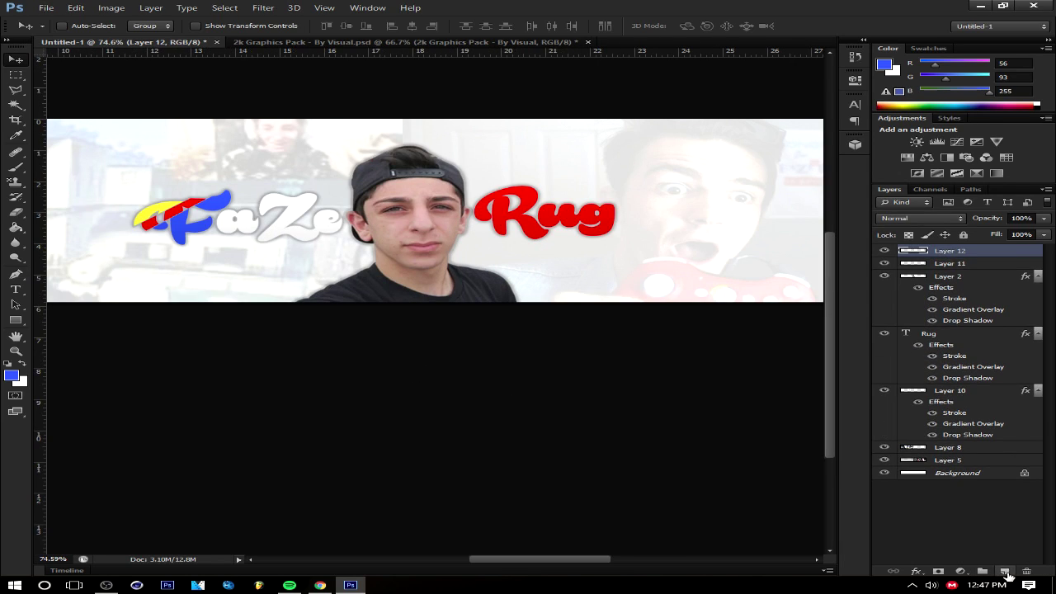
Fill a new layer over the person with white, blended as Overlay at 57% opacity
key("ctrl+alt+shift+e")
left_click(15, 227)
left_click(11, 375)
left_click(624, 118)
left_click(495, 206)
left_click(920, 218)
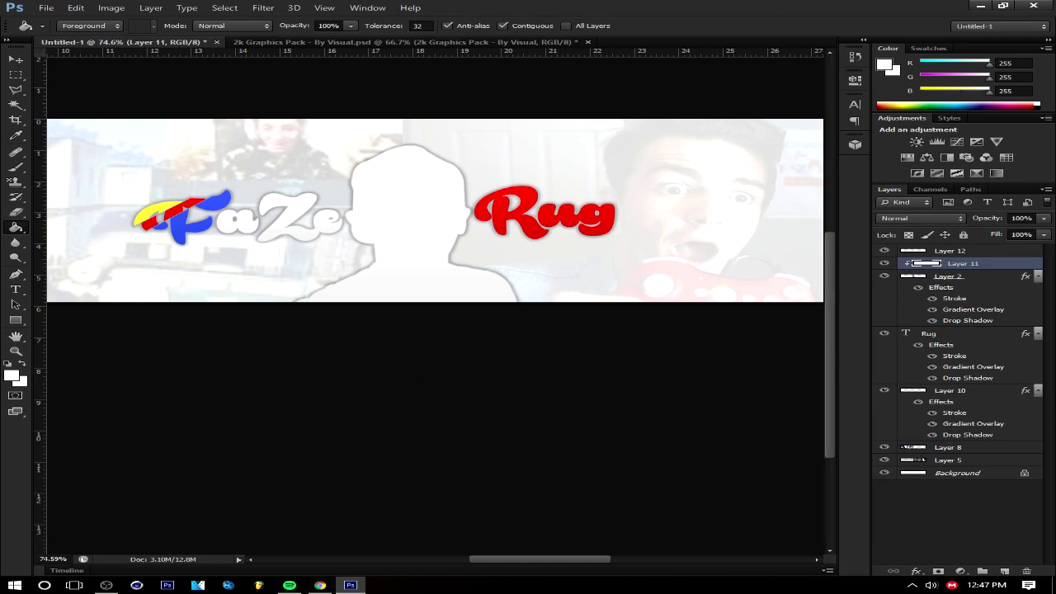
left_click(916, 371)
left_click_drag(1043, 218, 1014, 237)
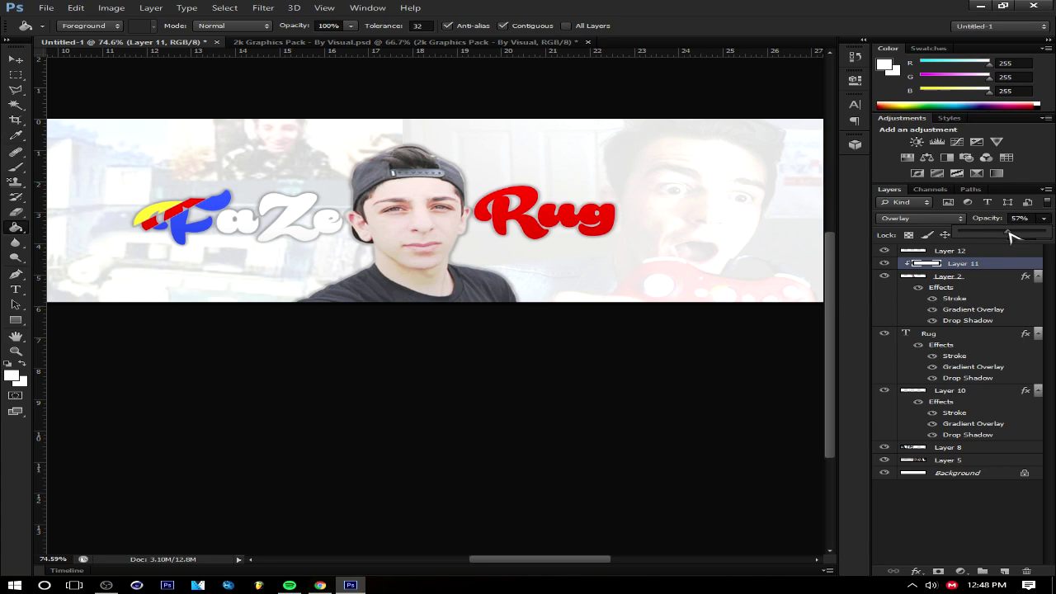
Clip a new layer to the face, fill it black and blend it as Overlay
left_click(949, 250)
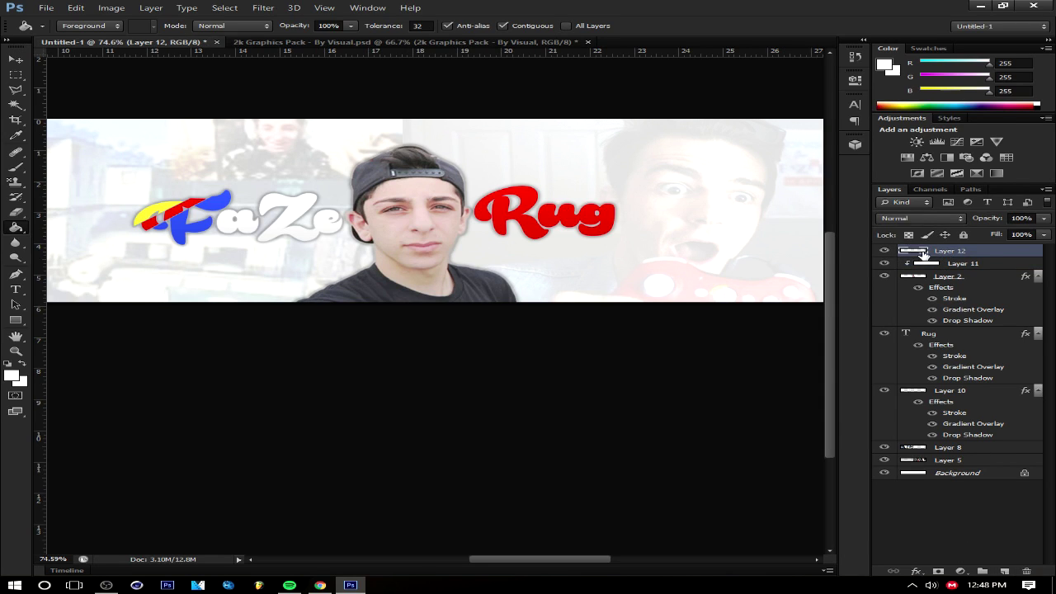
key("ctrl+alt+g")
left_click(10, 376)
left_click(624, 118)
key("d")
left_click(445, 259)
left_click(920, 218)
left_click(916, 371)
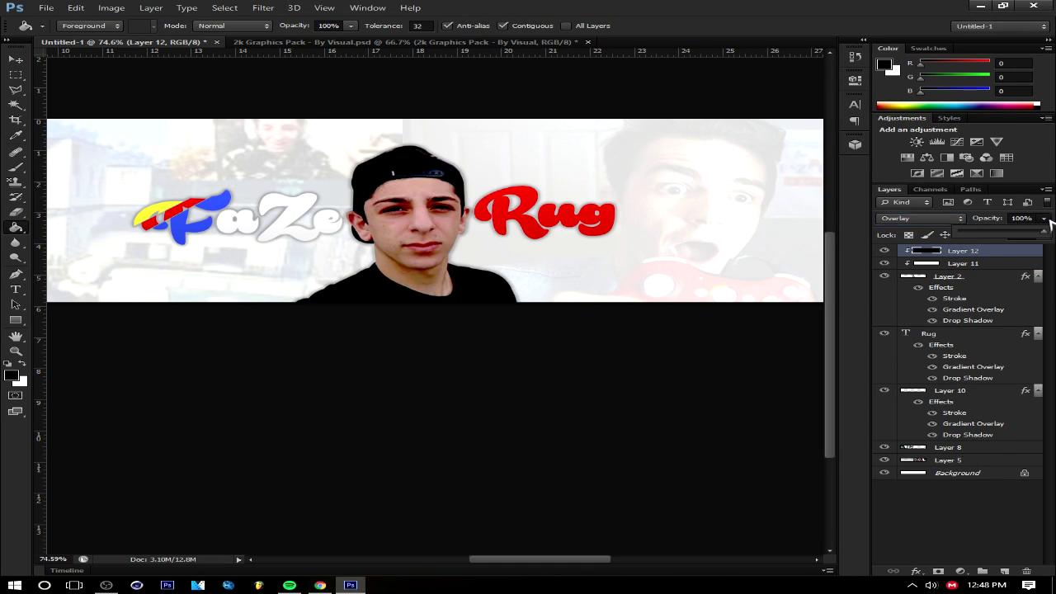
key("v")
scroll(404, 251, "down", 3)
Merge the face, shading and FaZe text layers into one with Ctrl+E
key("ctrl+e")
scroll(349, 354, "down", 2)
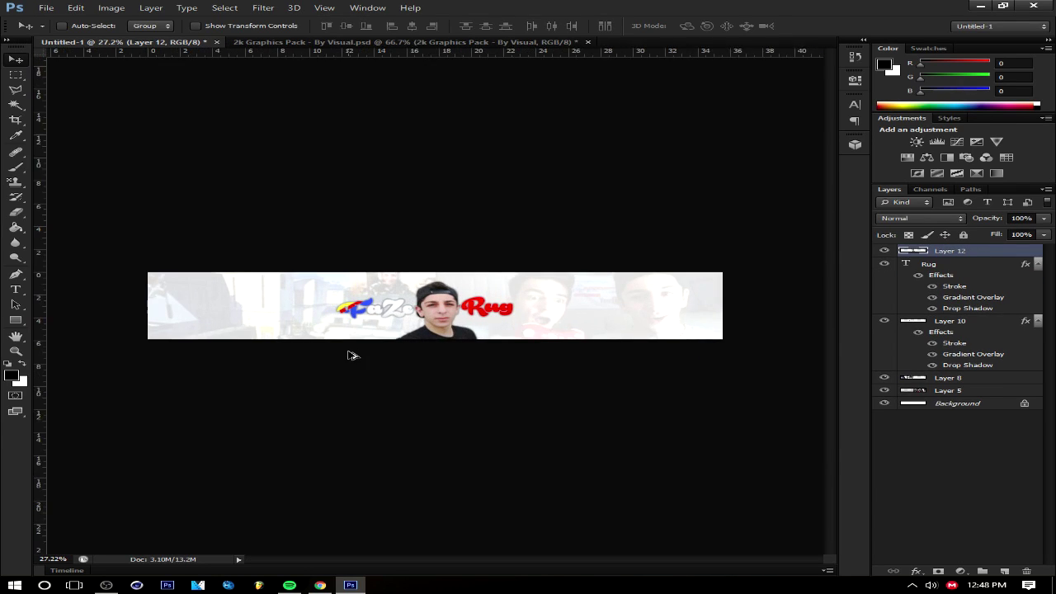
scroll(349, 354, "up", 3)
left_click(16, 167)
On a new layer below the text, paint soft black shading behind the text and both banner ends
key("ctrl+shift+alt+n")
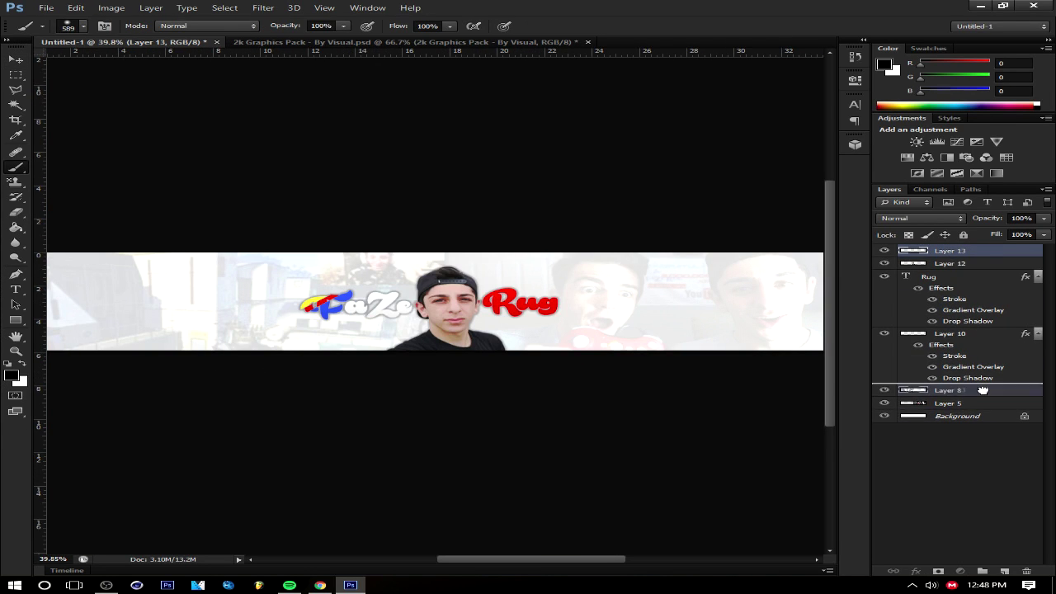
left_click_drag(983, 389, 982, 384)
left_click_drag(317, 307, 565, 308)
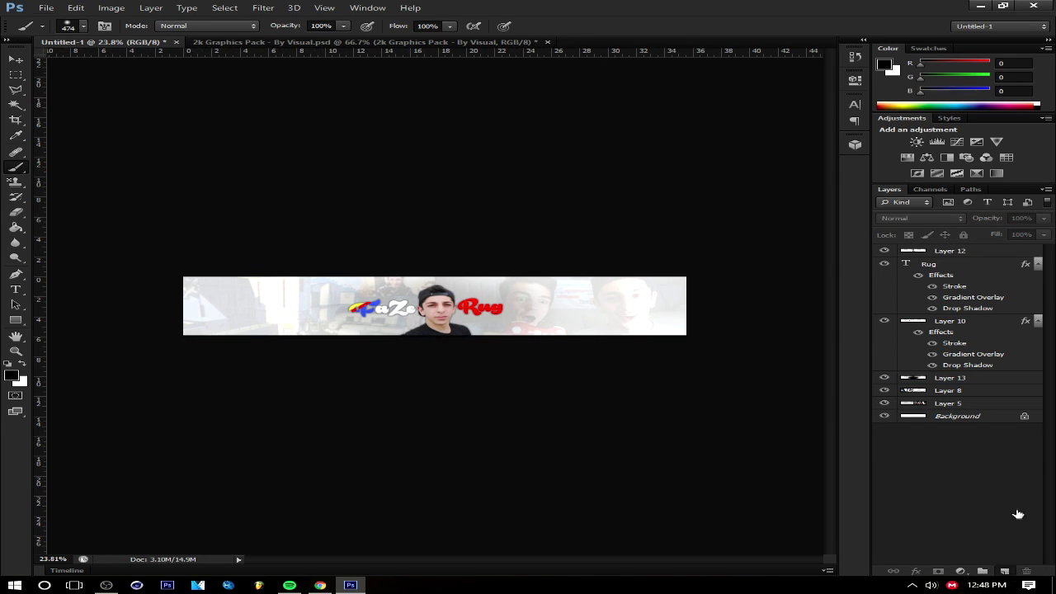
left_click(669, 278)
left_click(219, 366)
left_click(950, 378)
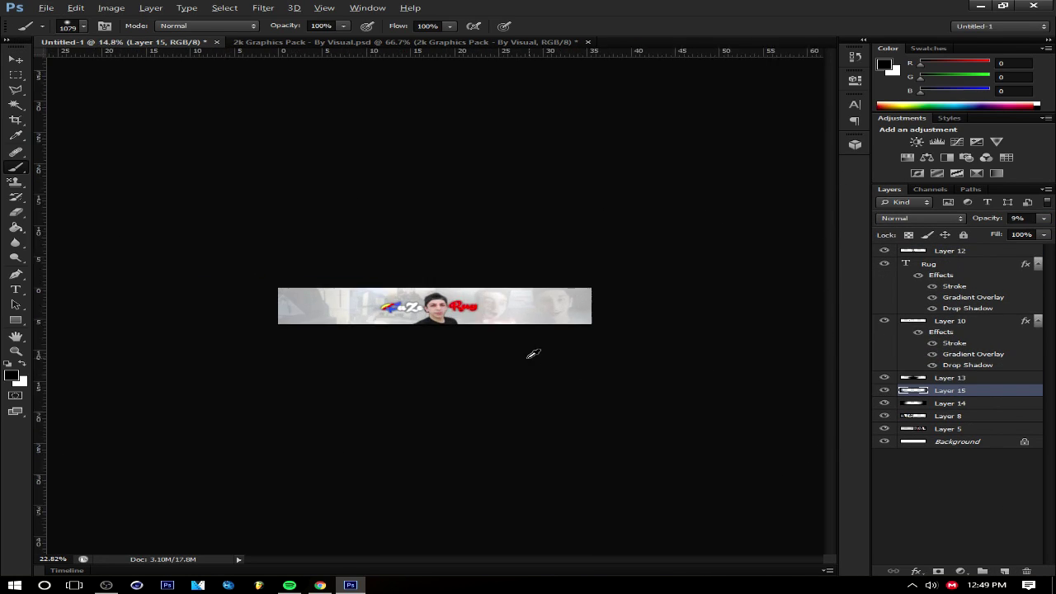
Make a thin red strip along the bottom, move its layer to the top, blend as Overlay
left_click_drag(224, 326, 706, 331)
left_click(14, 167)
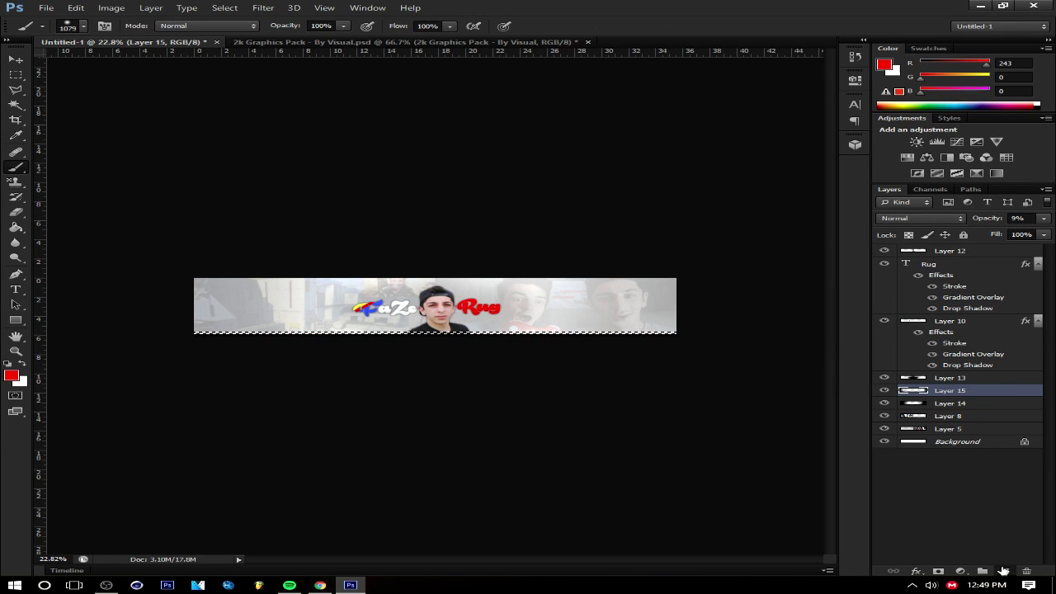
left_click_drag(973, 388, 949, 248)
left_click(920, 218)
left_click(903, 337)
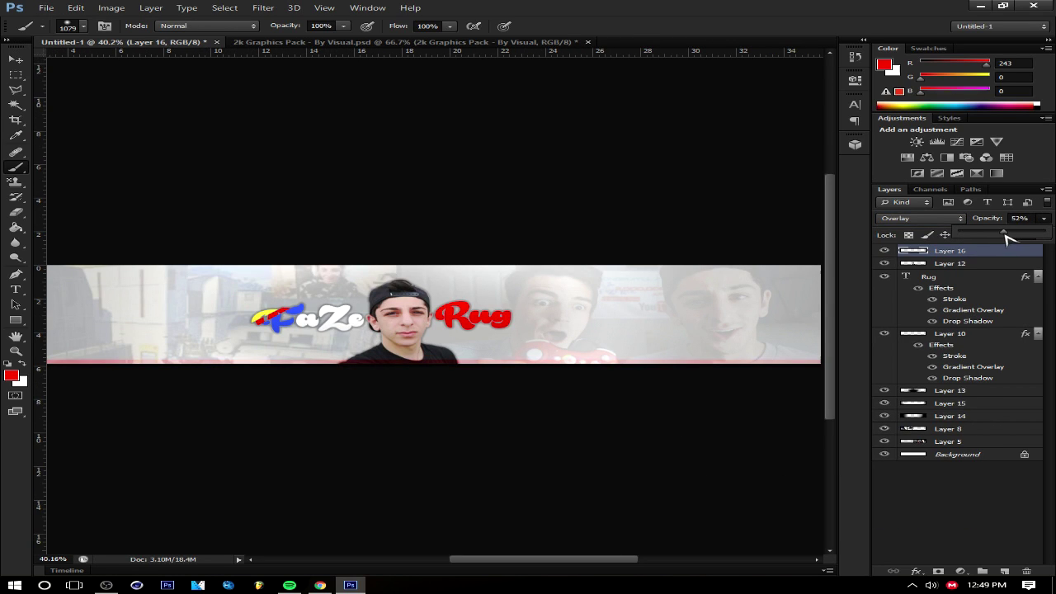
scroll(490, 314, "up", 5, "alt")
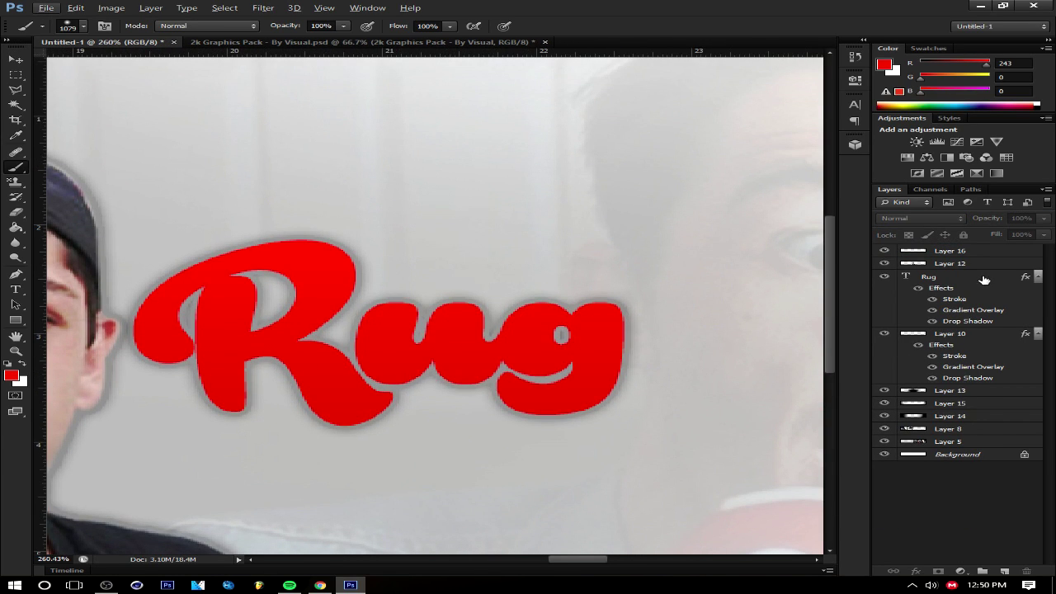
Convert the Rug text layer to a shape, undo it, and try cutting the selected part
left_click(983, 281)
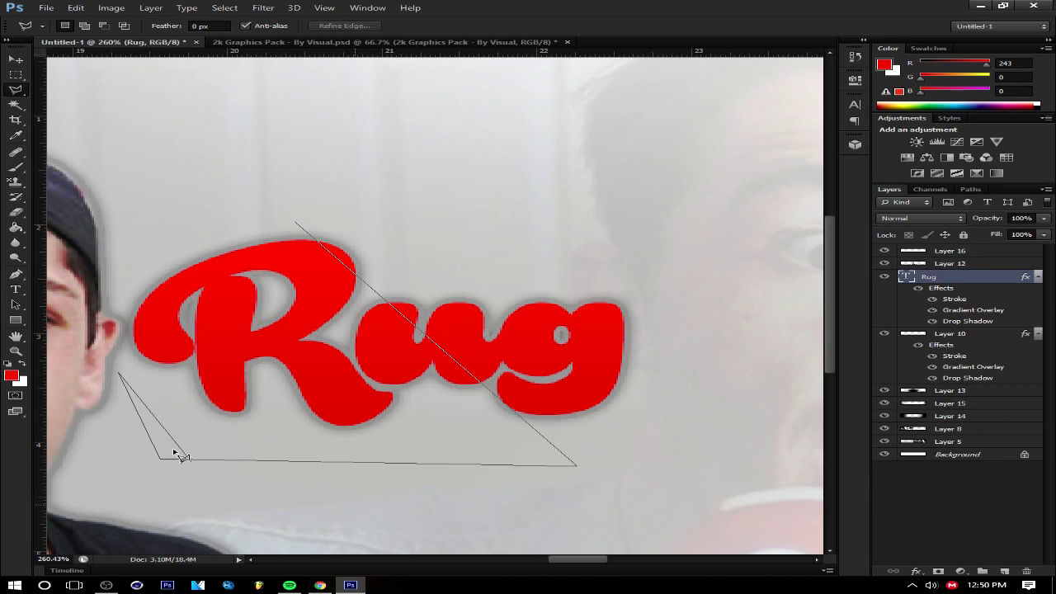
right_click(998, 276)
left_click(771, 259)
key("ctrl+alt+z")
key("ctrl+alt+z")
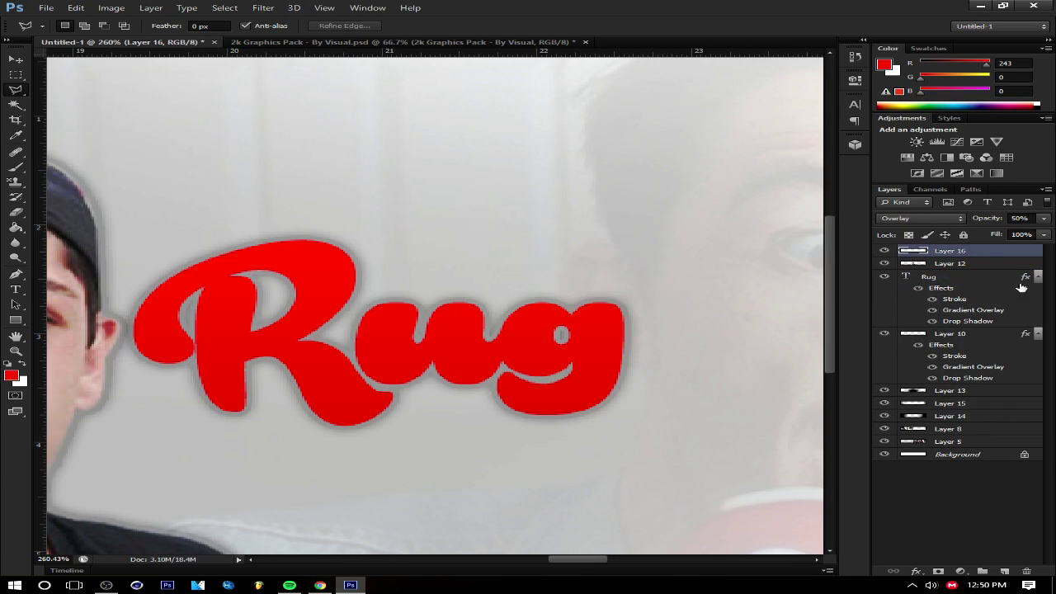
left_click(919, 287)
right_click(970, 276)
key("Escape")
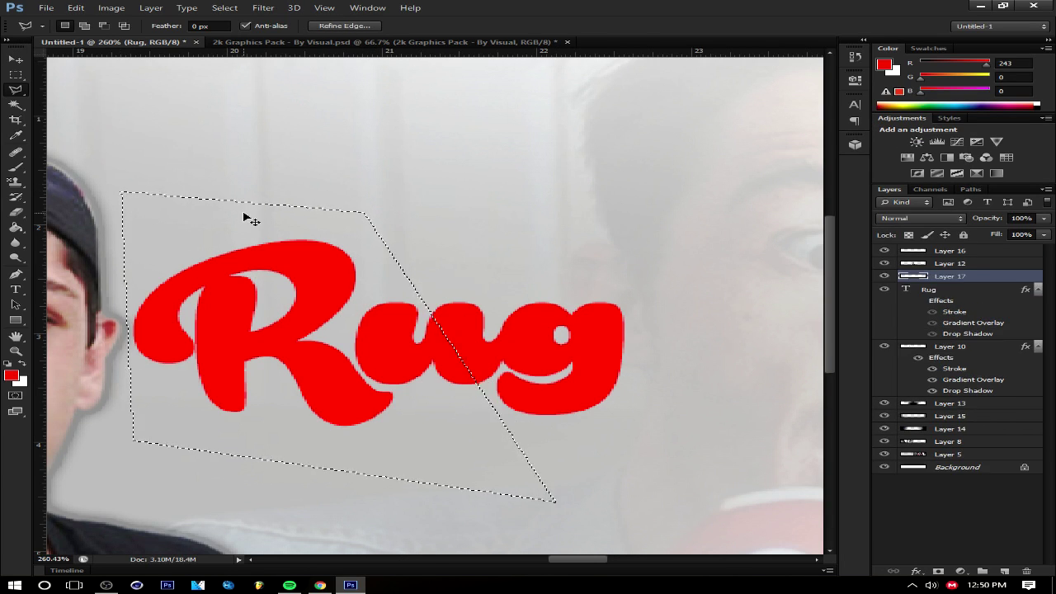
key("Delete")
key("Return")
Rasterize Rug with its style and move the selected piece onto its own aligned layer
right_click(1026, 276)
right_click(964, 276)
left_click(797, 236)
key("ctrl+j")
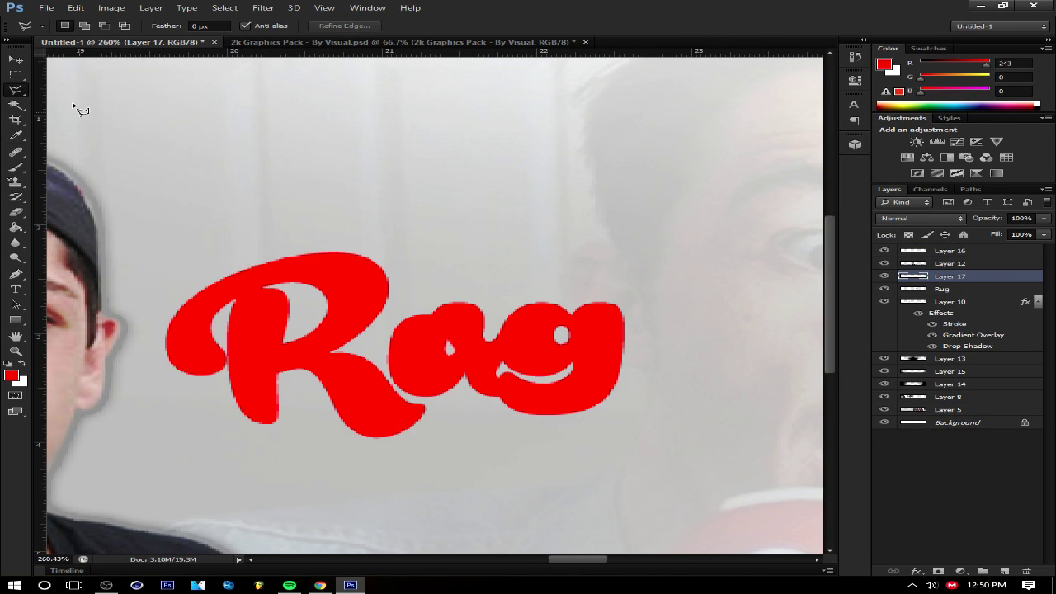
key("v")
left_click_drag(354, 275, 502, 372)
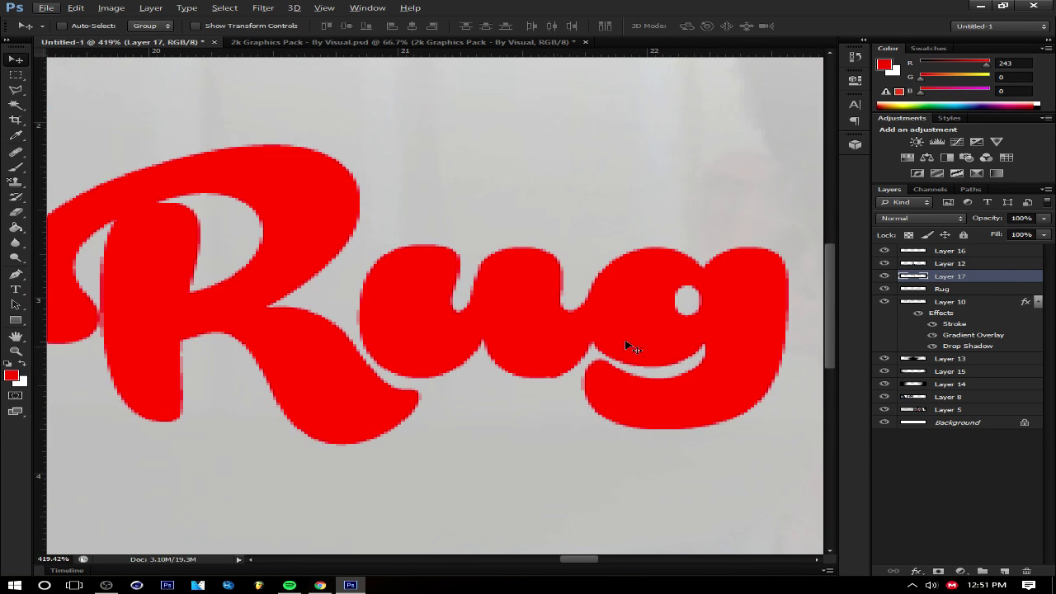
Desaturate the remaining Rug text to grey
left_click(993, 290)
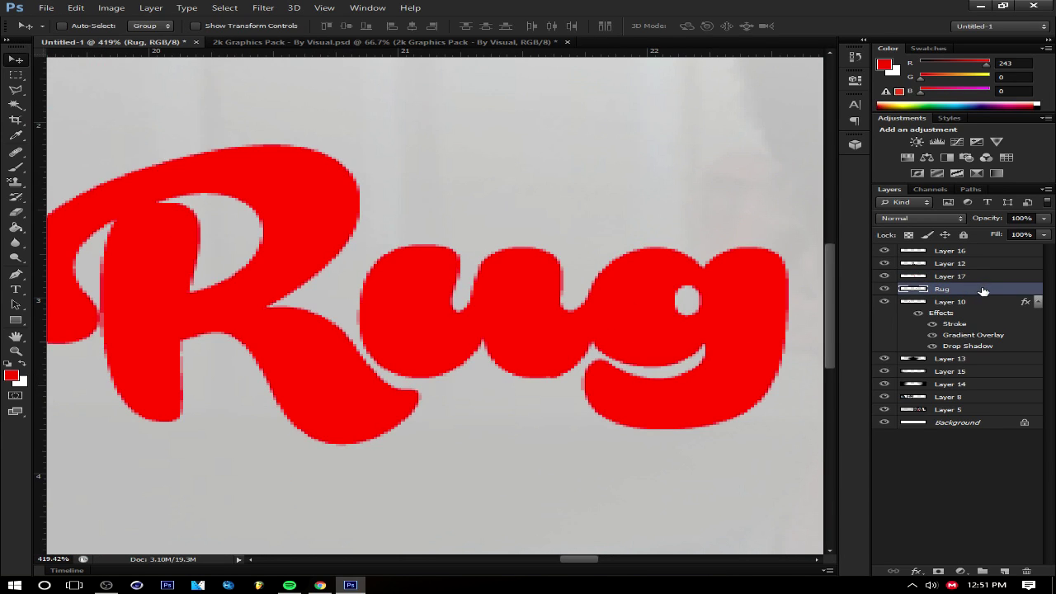
scroll(531, 273, "down", 3)
left_click(112, 8)
left_click(356, 262)
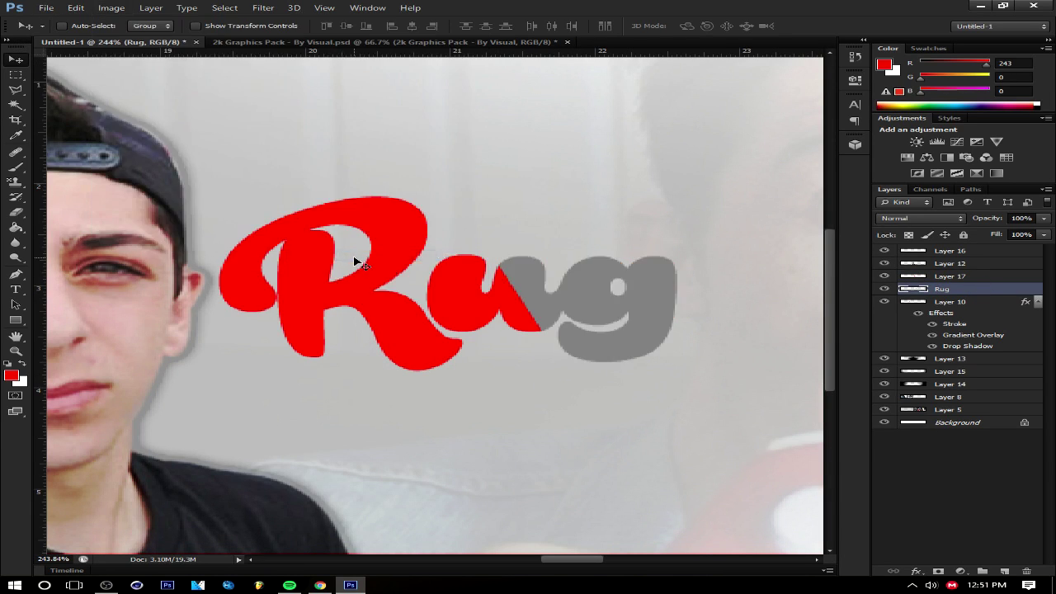
scroll(356, 263, "down", 5)
scroll(672, 306, "up", 3)
scroll(499, 313, "up", 3)
Give the cut-off left piece of Rug a yellow Color Overlay
left_click(499, 314, "ctrl")
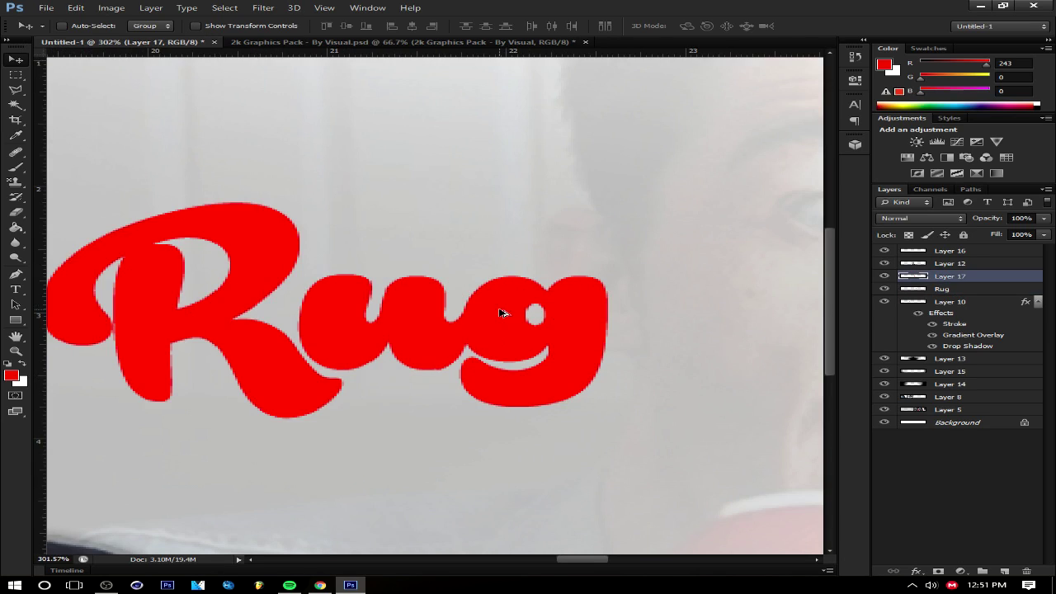
double_click(976, 283)
key("Escape")
scroll(435, 313, "down", 5)
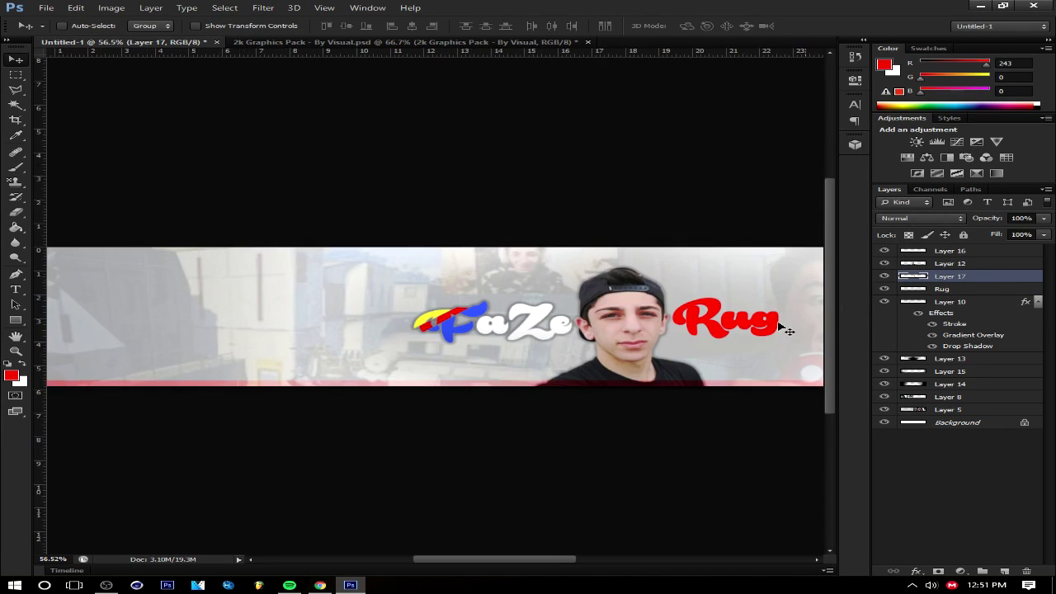
double_click(976, 277)
left_click(762, 263)
left_click(1043, 164)
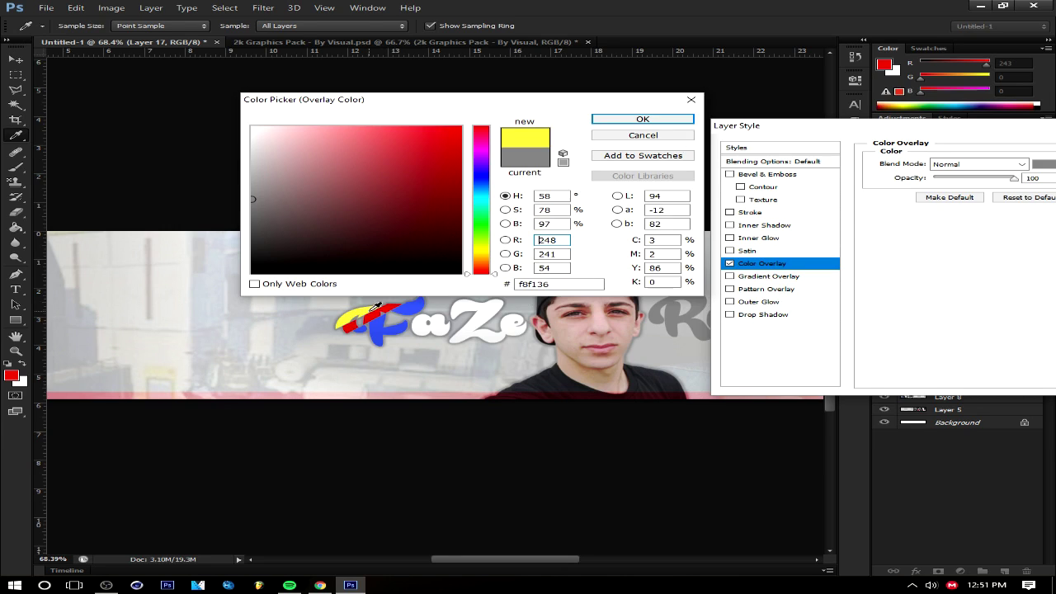
left_click(643, 119)
left_click(917, 149)
Give the rest of the Rug text a blue Color Overlay
left_click(982, 312)
double_click(982, 312)
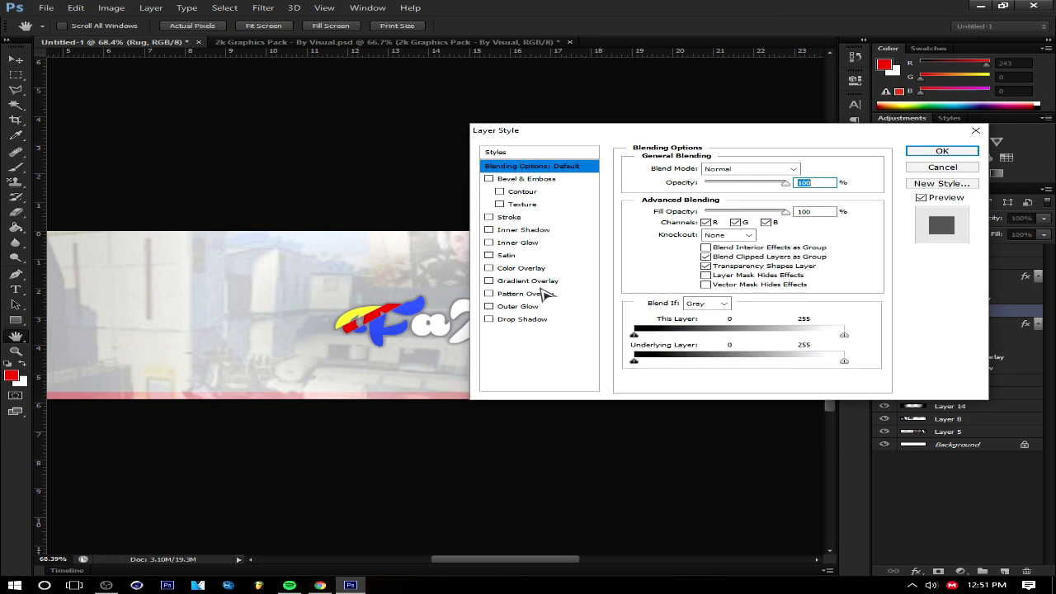
left_click(540, 268)
left_click(979, 168)
left_click(415, 137)
left_click(618, 118)
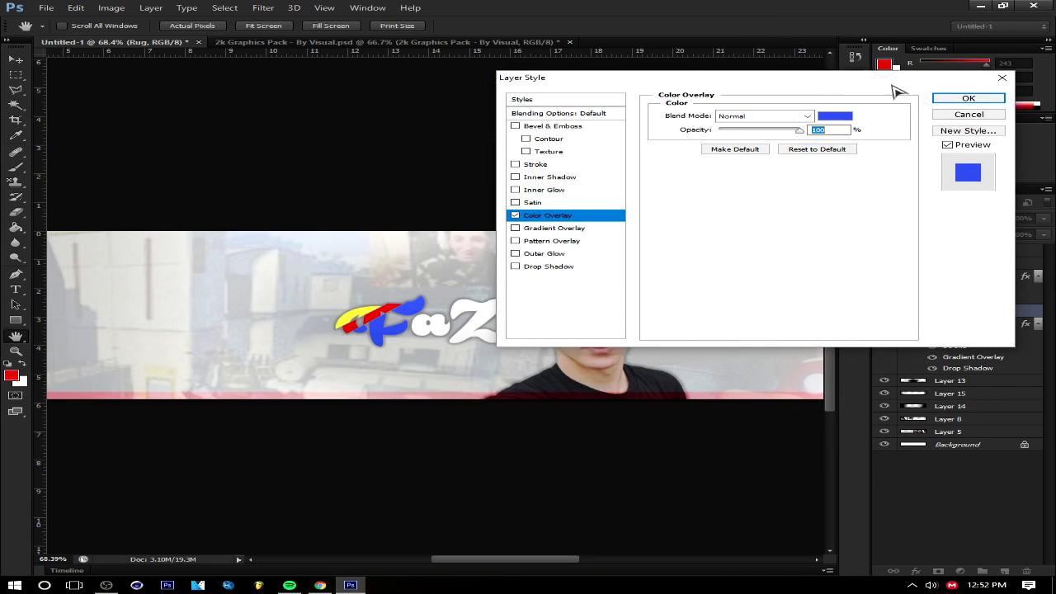
left_click(968, 97)
scroll(596, 347, "up", 5)
scroll(313, 259, "up", 4)
With the Polygonal Lasso on the yellow piece's layer, choose a darker red paint colour
key("l")
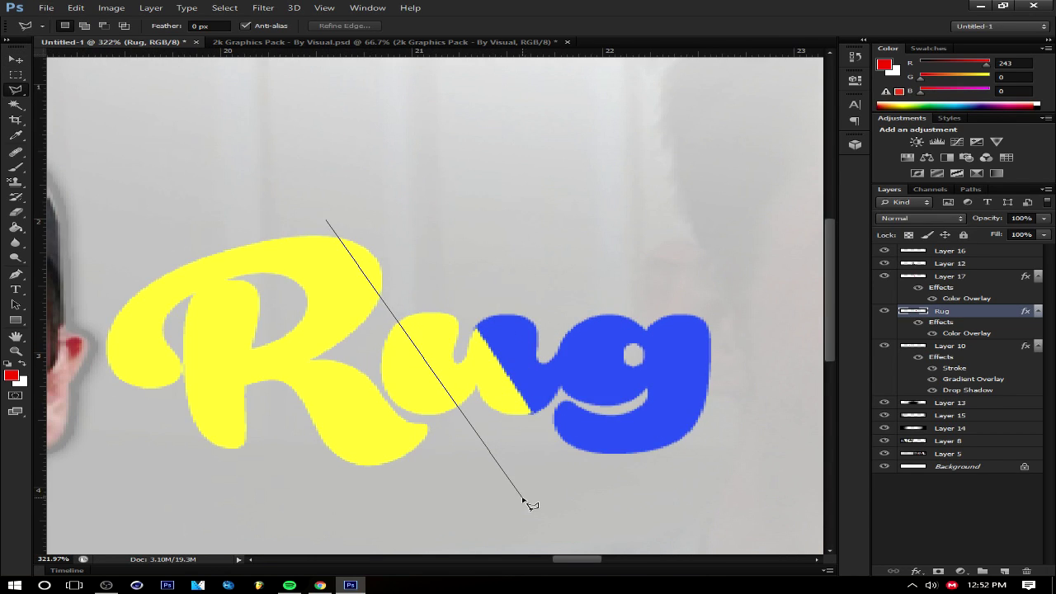
left_click(964, 279)
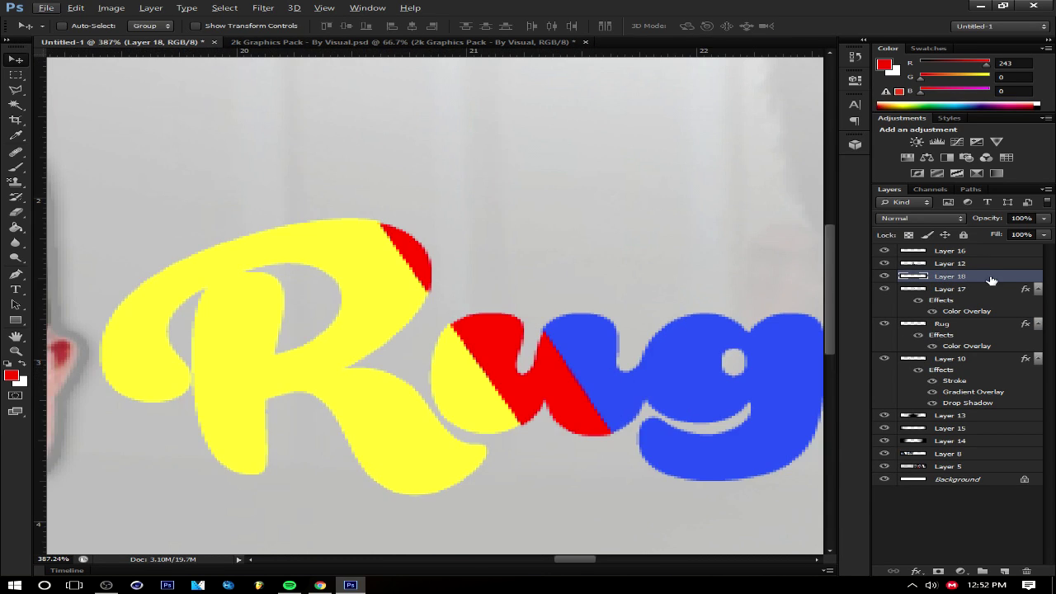
left_click(1002, 78)
left_click(953, 289)
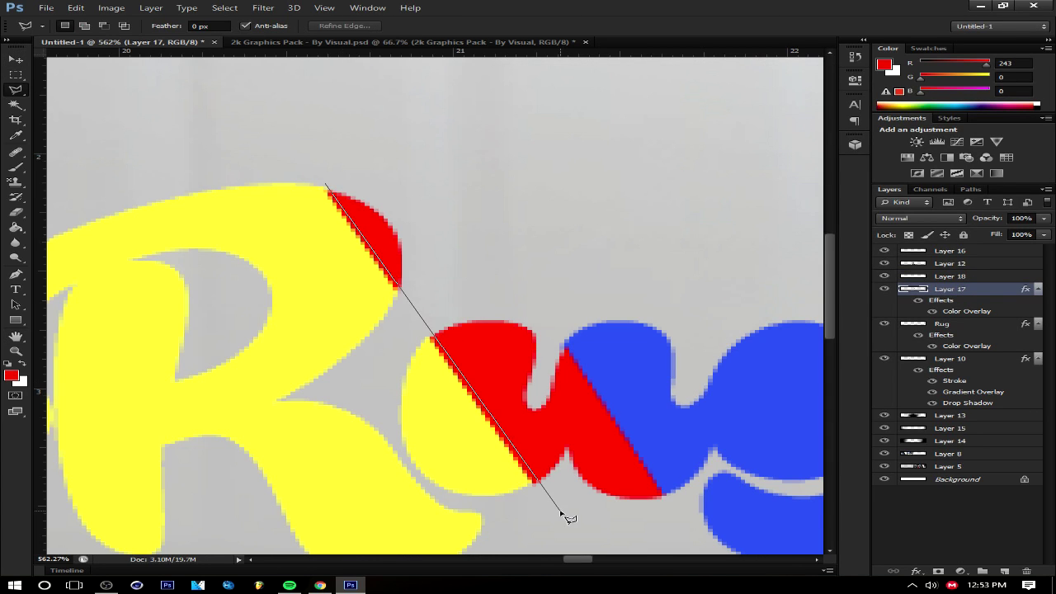
left_click(10, 375)
left_click(674, 116)
Fill a diagonal strip with dark red, then undo the fill and deselect
key("b")
left_click_drag(280, 172, 548, 502)
key("alt+BackSpace")
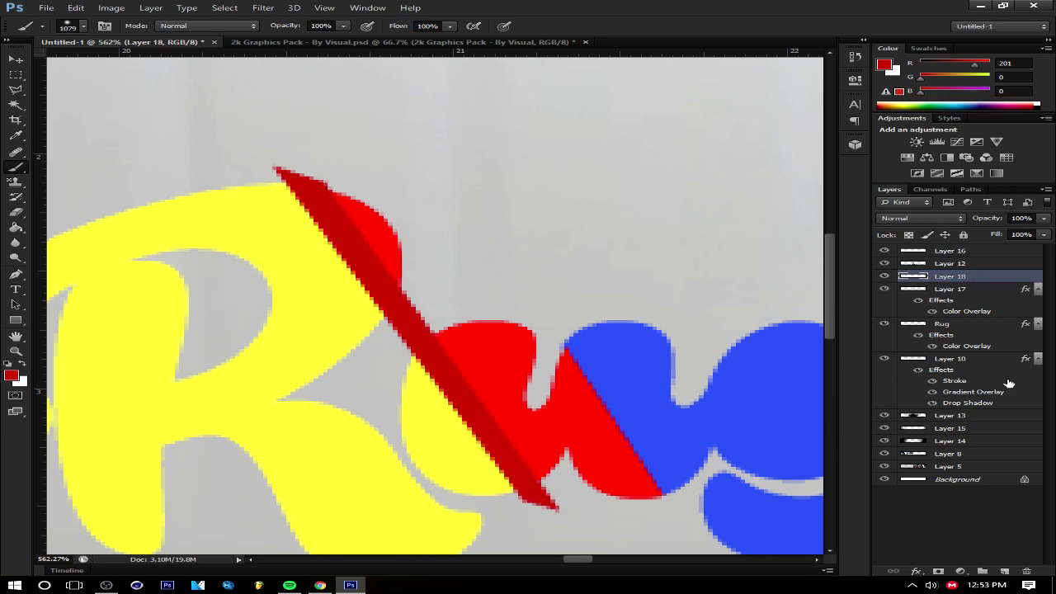
left_click(1004, 571, "ctrl")
key("ctrl+alt+z")
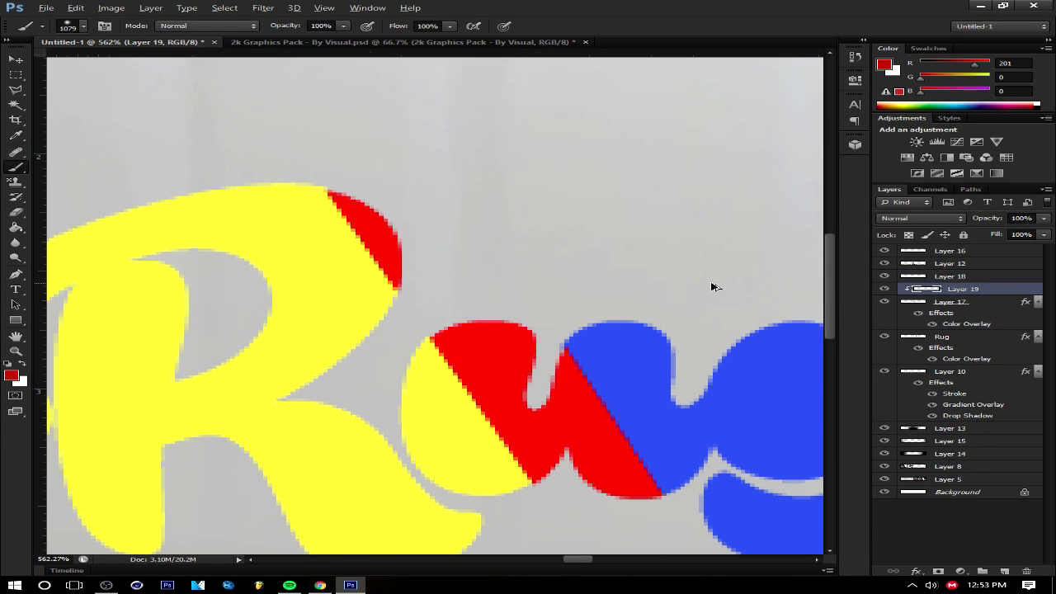
key("ctrl+alt+z")
key("ctrl+d")
key("l")
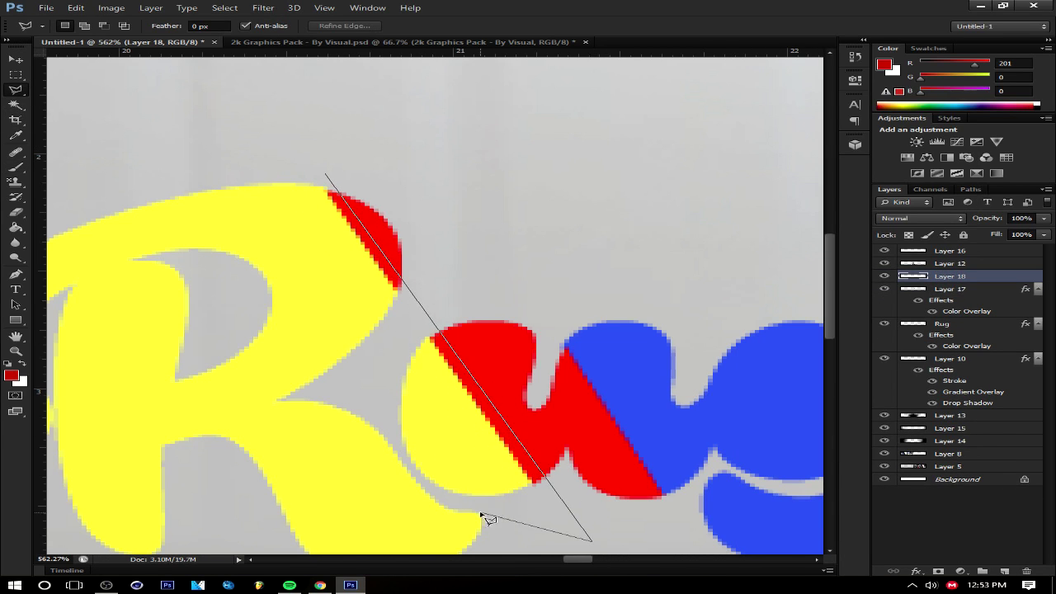
key("b")
Put the dark red strip on its own new layer, clipped to the Rug band
key("alt+BackSpace")
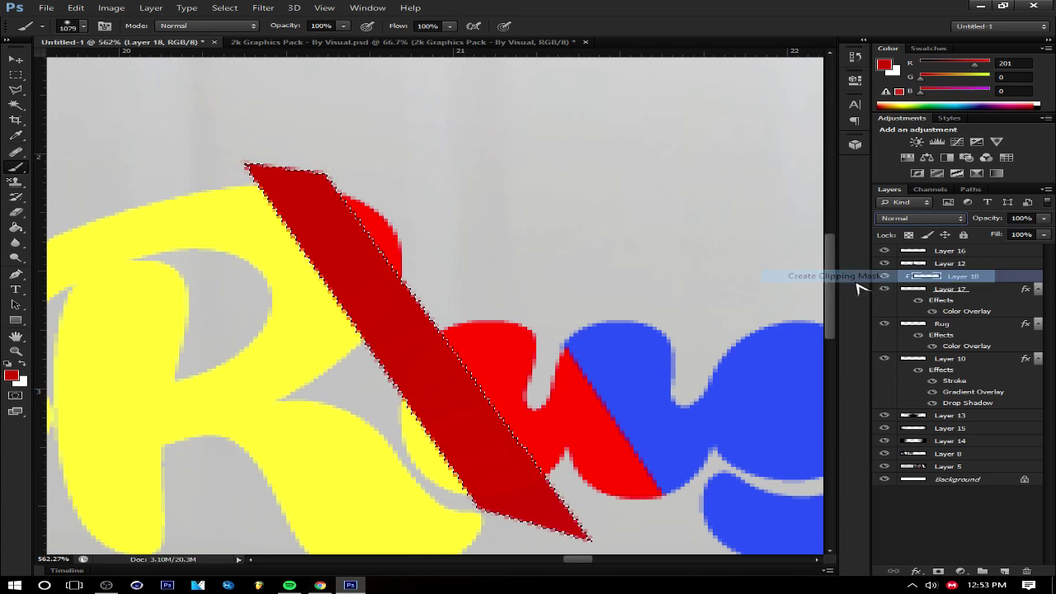
key("ctrl+z")
key("ctrl+shift+alt+n")
key("alt+BackSpace")
right_click(999, 276)
left_click(821, 275)
scroll(649, 341, "down", 3)
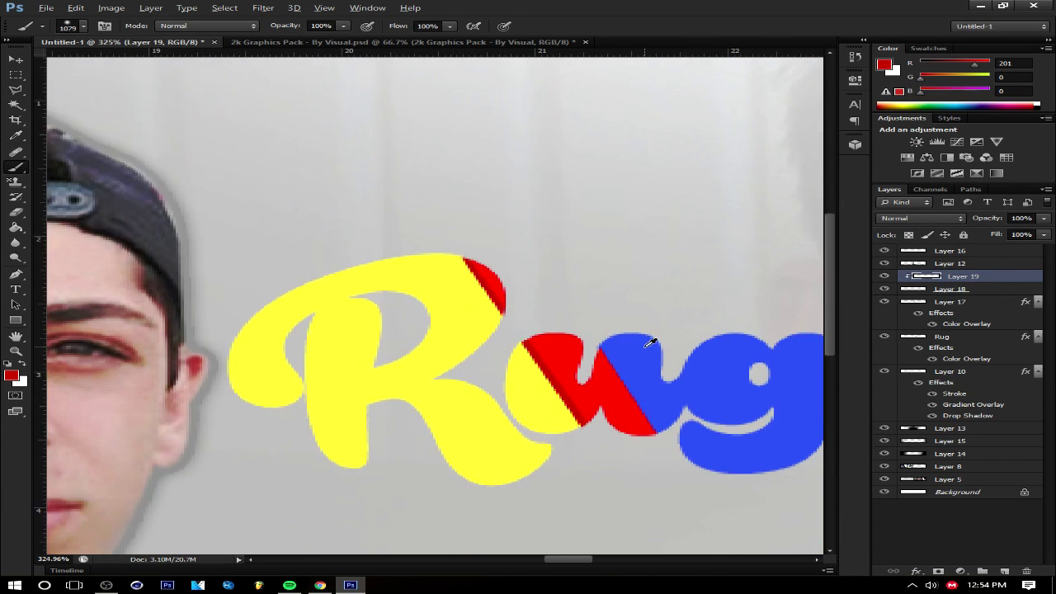
scroll(668, 480, "up", 3)
Add a new layer painted in a darker blue and clip it to the text
key("ctrl+shift+alt+n")
key("l")
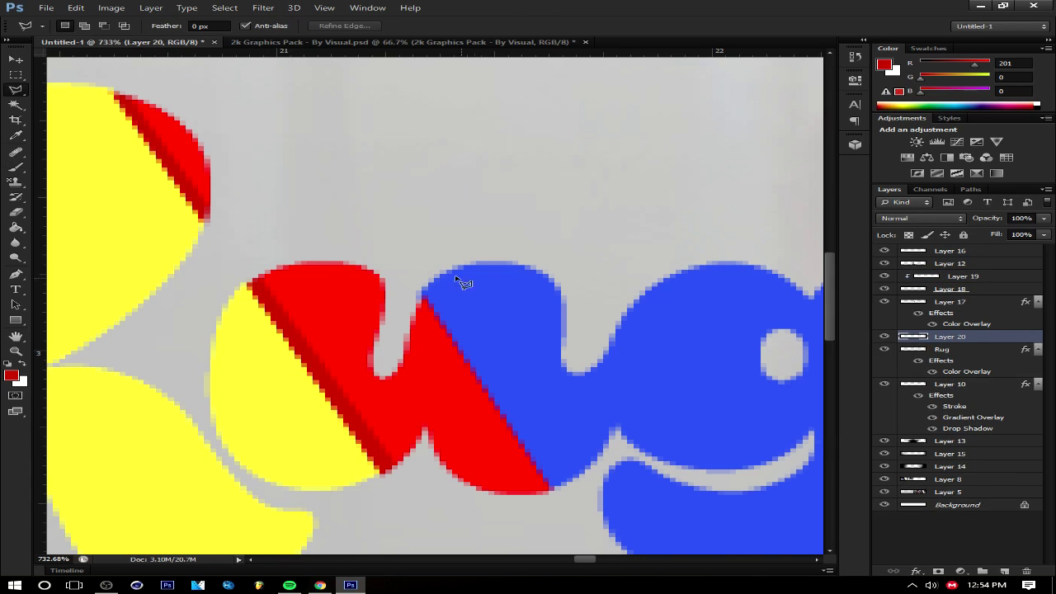
left_click(11, 375)
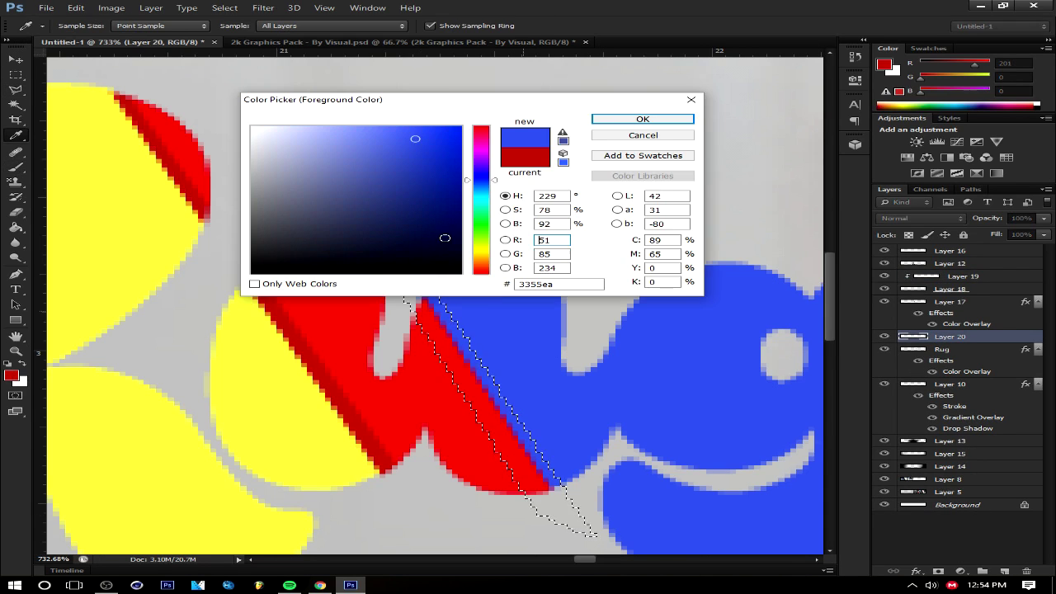
left_click(412, 162)
left_click(642, 119)
key("b")
right_click(967, 337)
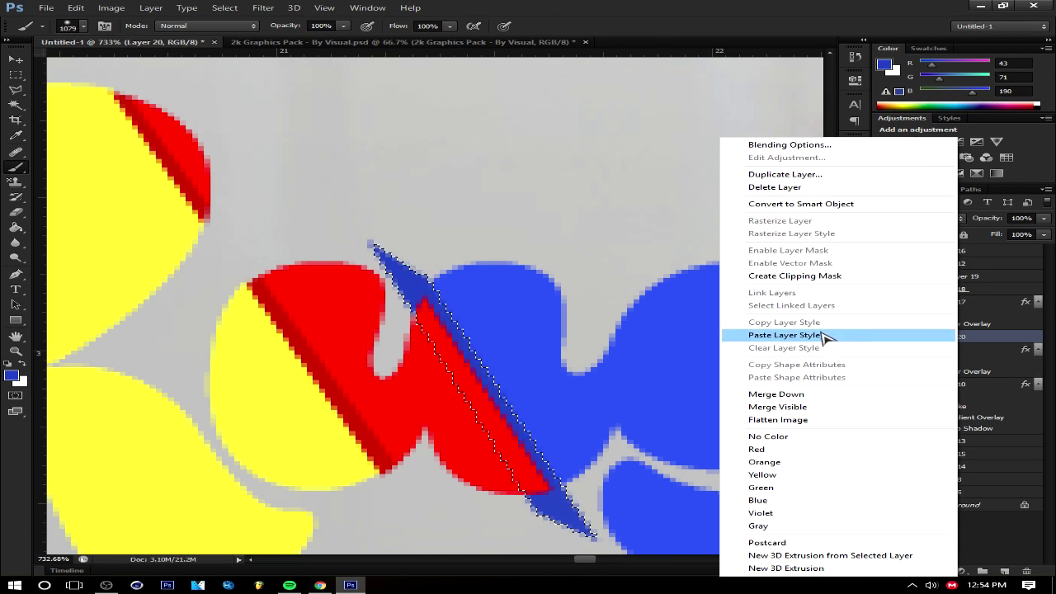
left_click(834, 278)
Place Layer 20 directly above Rug, clip it to Rug, and fit the canvas on screen
left_click_drag(955, 369, 954, 378)
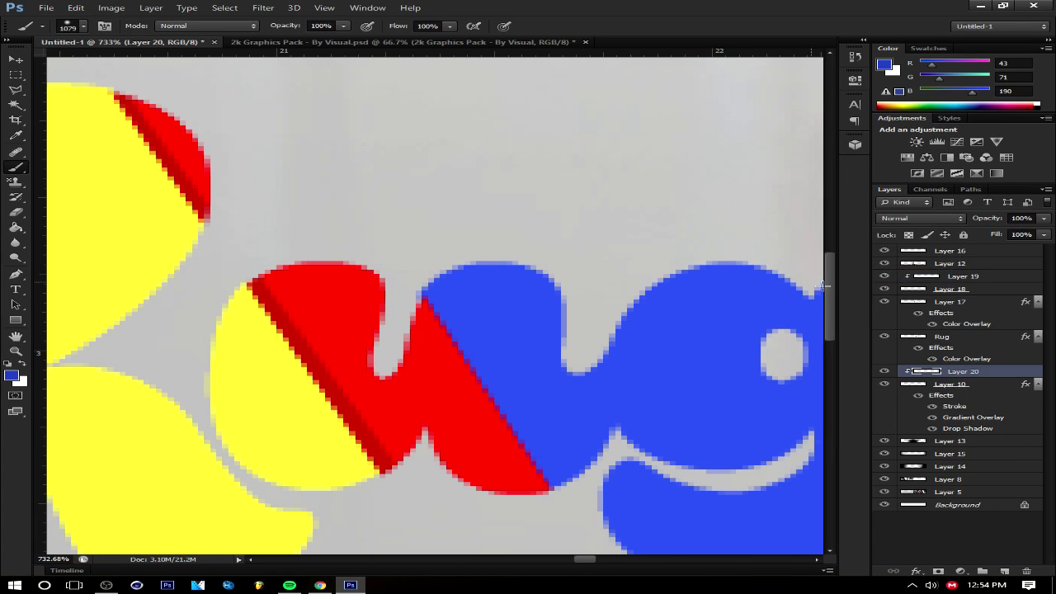
right_click(967, 337)
left_click(819, 278)
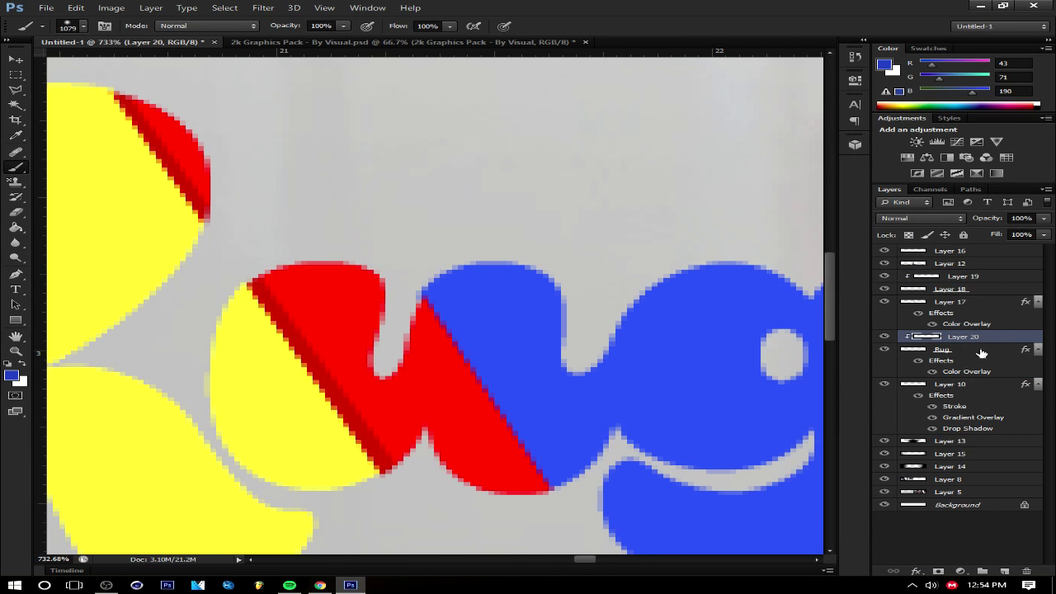
right_click(982, 355)
left_click(835, 262)
key("ctrl+0")
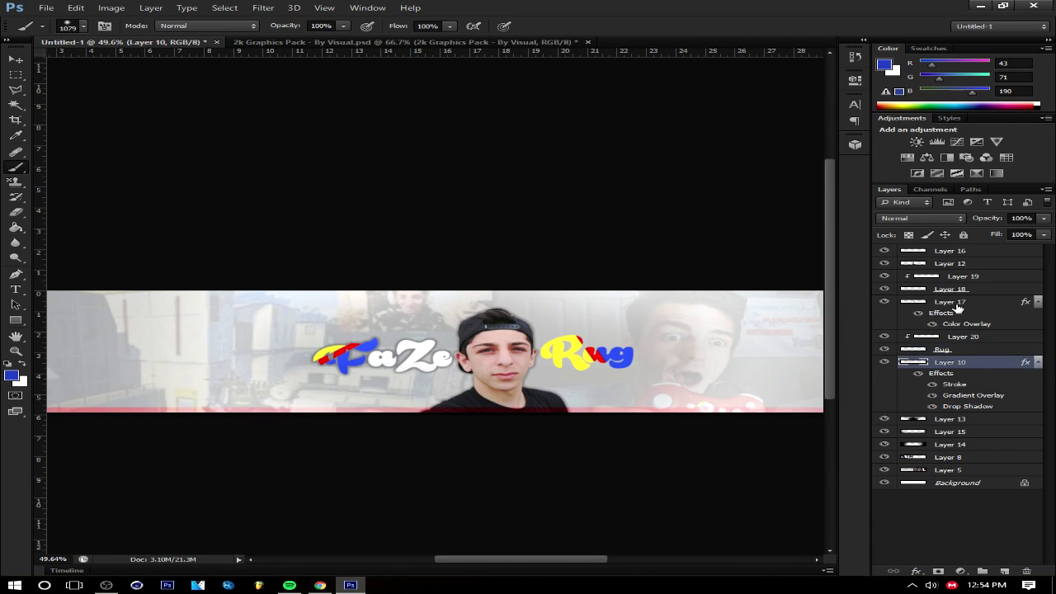
Undo an accidental text move and select Layers 17, 18, 20 and Rug together
key("v")
left_click_drag(627, 351, 657, 355)
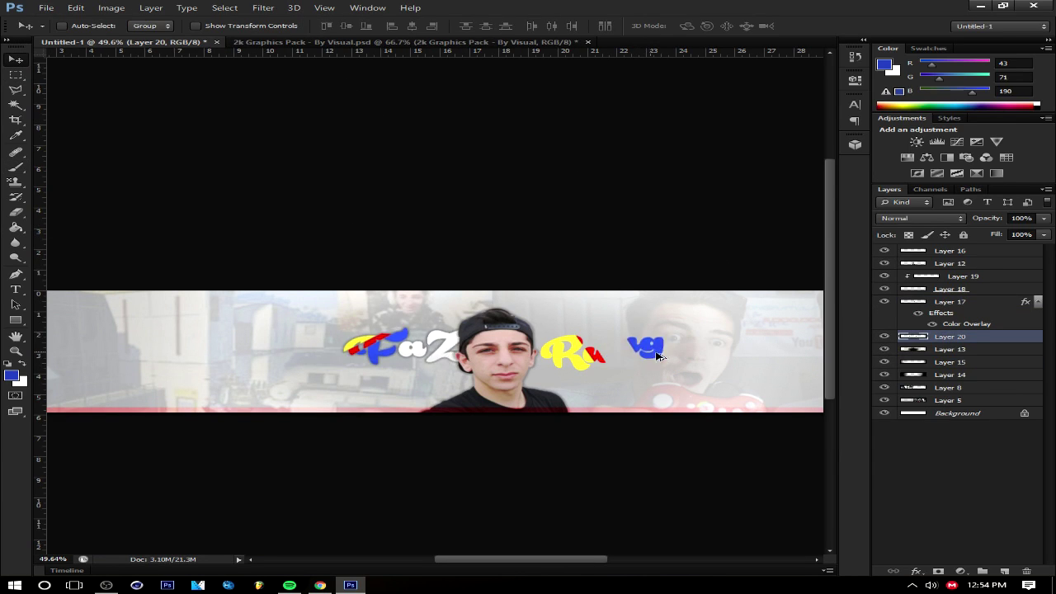
key("ctrl+z")
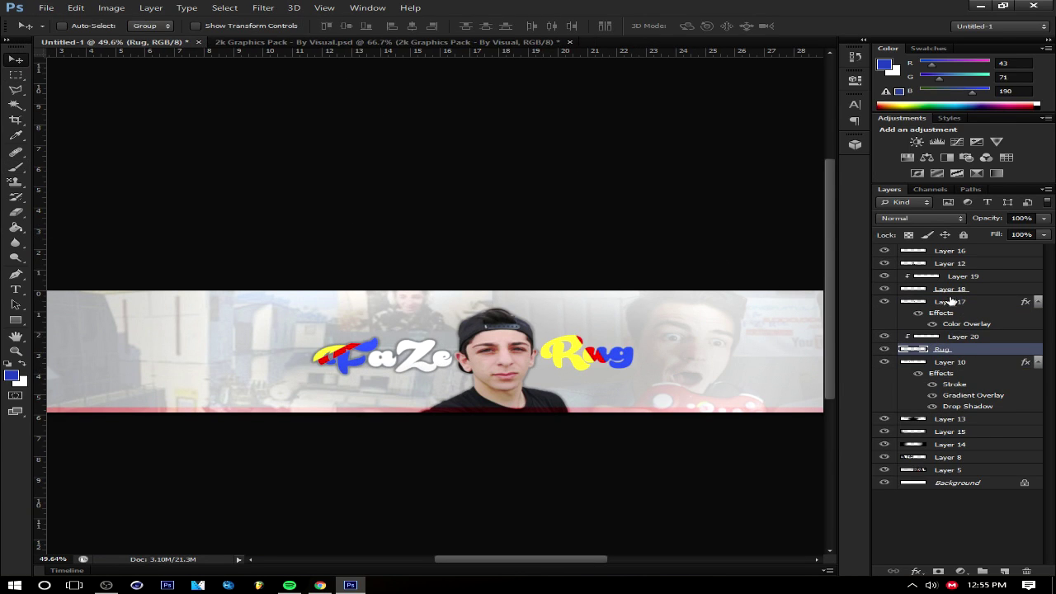
left_click(948, 289, "shift")
right_click(970, 307)
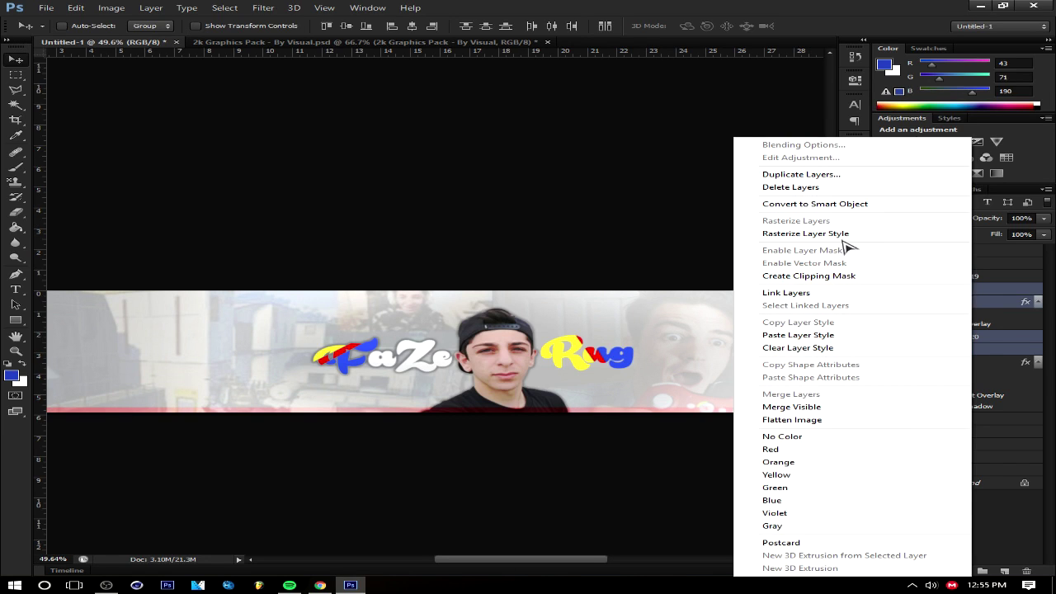
key("Escape")
Merge the clipped Rug colour into Layer 17 and the FaZe colour pieces into one layer
left_click(951, 314)
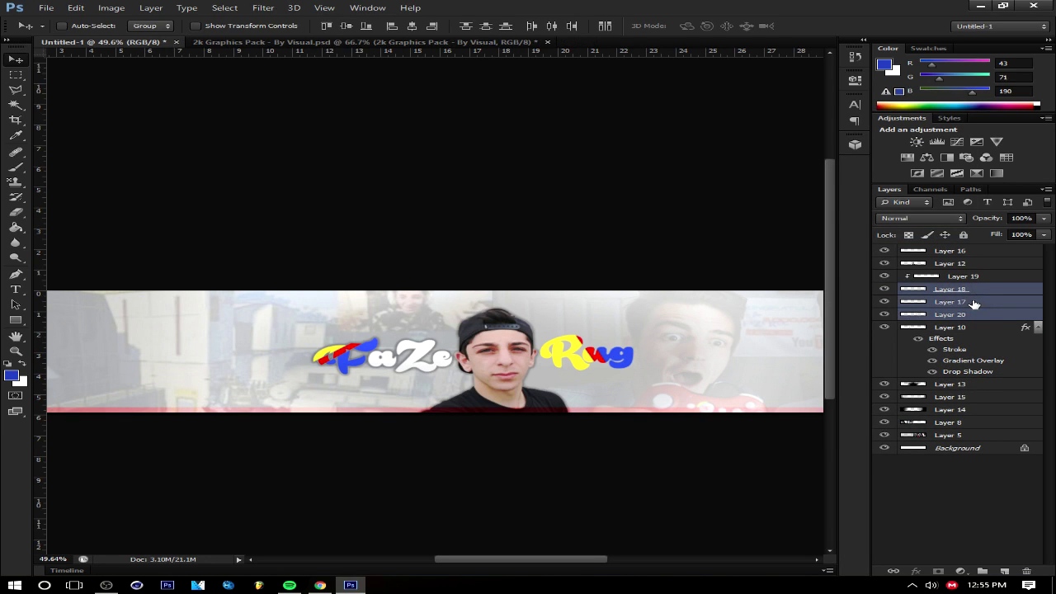
right_click(977, 293)
key("Escape")
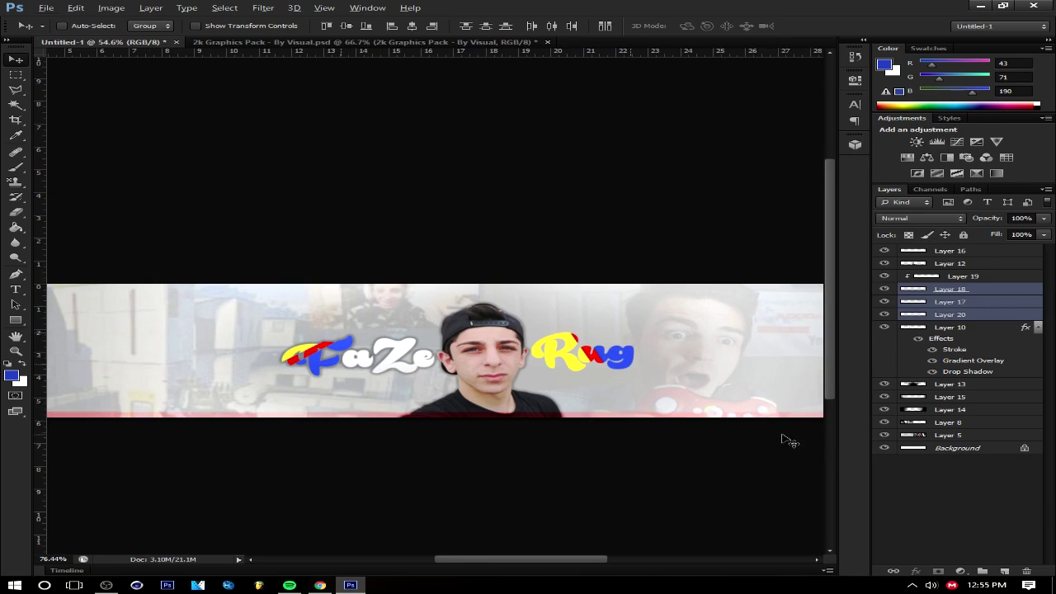
right_click(977, 293)
left_click(980, 294)
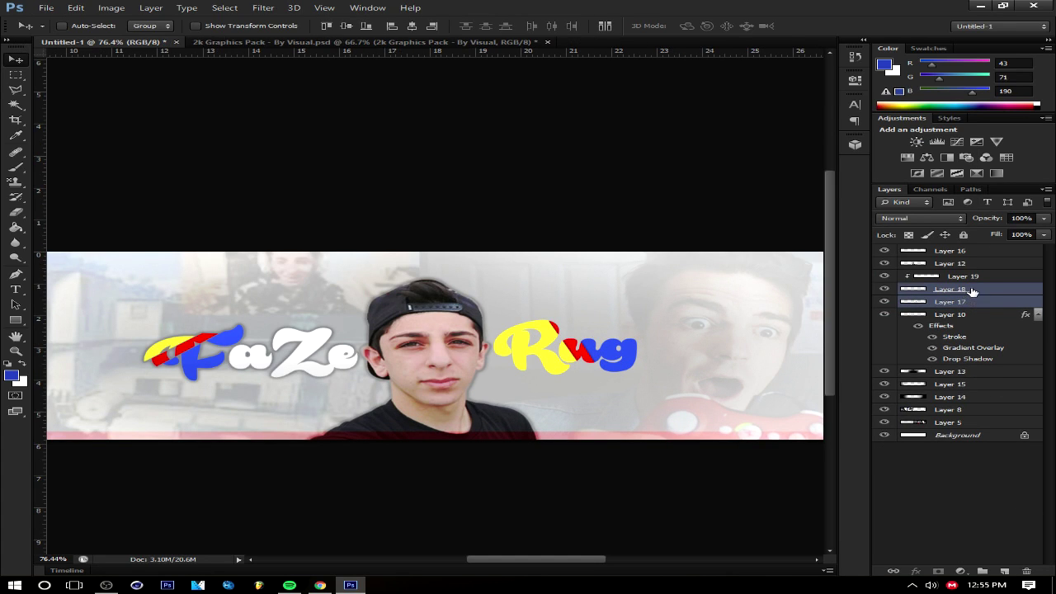
left_click(972, 292)
key("e")
right_click(957, 291)
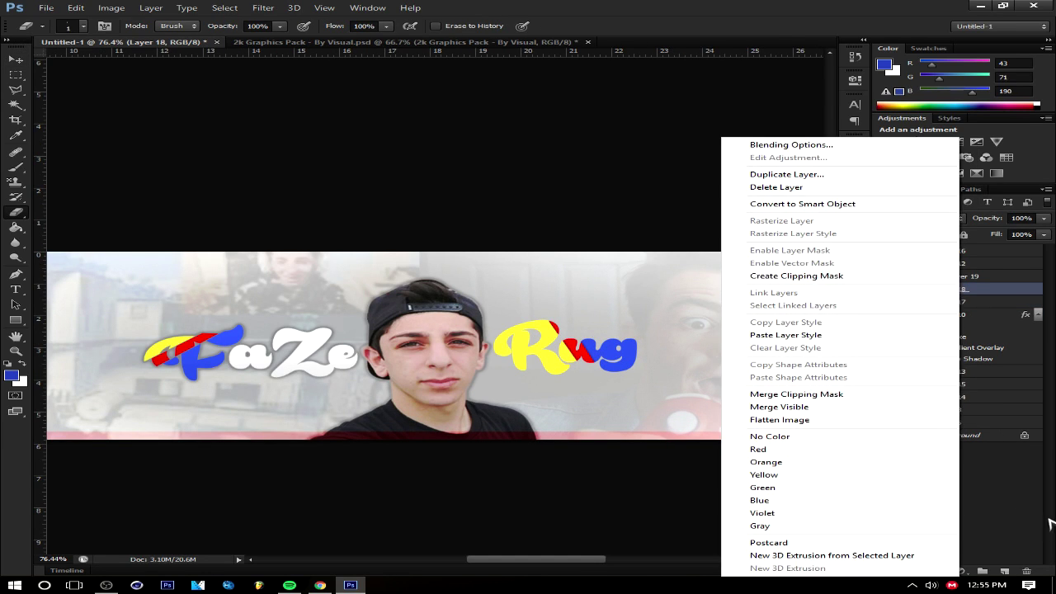
left_click(767, 401)
Copy Layer 10's Stroke, Gradient Overlay and Drop Shadow effects onto Layer 19
scroll(727, 372, "up", 1)
key("v")
scroll(420, 388, "down", 5)
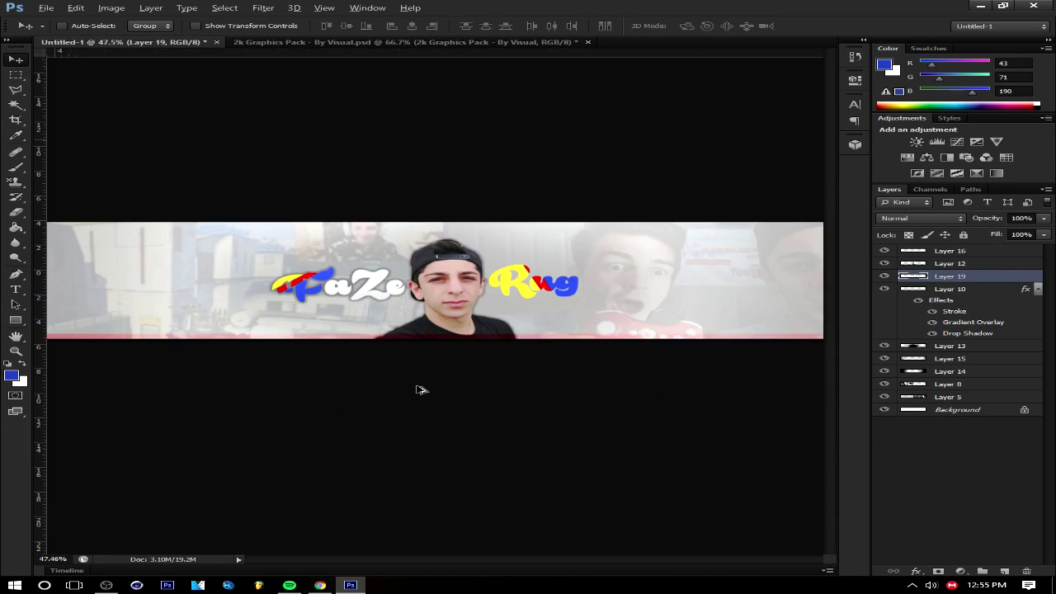
scroll(420, 389, "up", 1)
left_click_drag(941, 300, 957, 275)
scroll(507, 397, "down", 1)
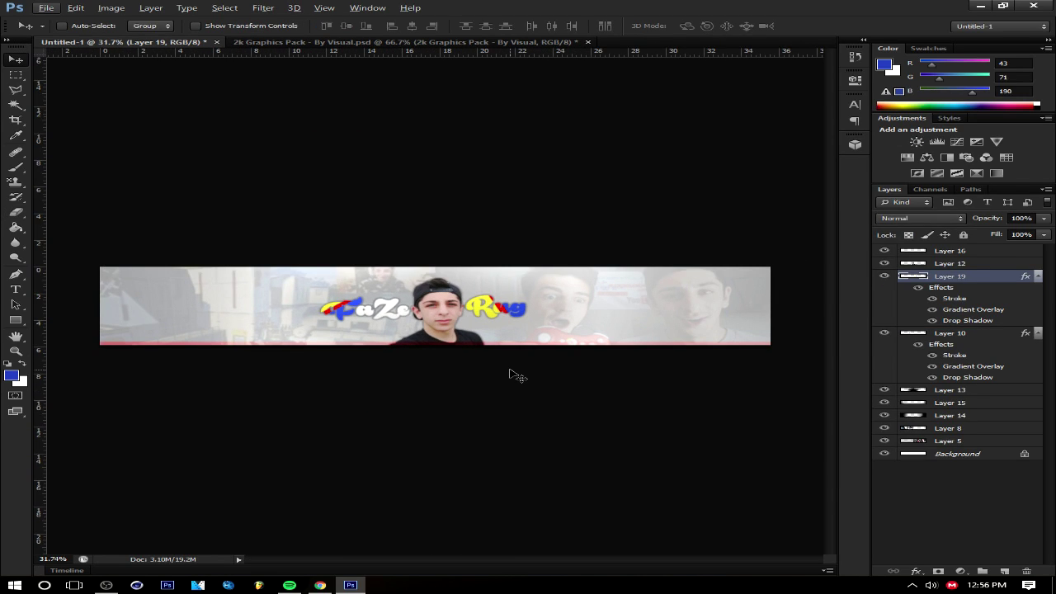
scroll(495, 375, "up", 1)
scroll(545, 363, "down", 2)
scroll(627, 346, "up", 4)
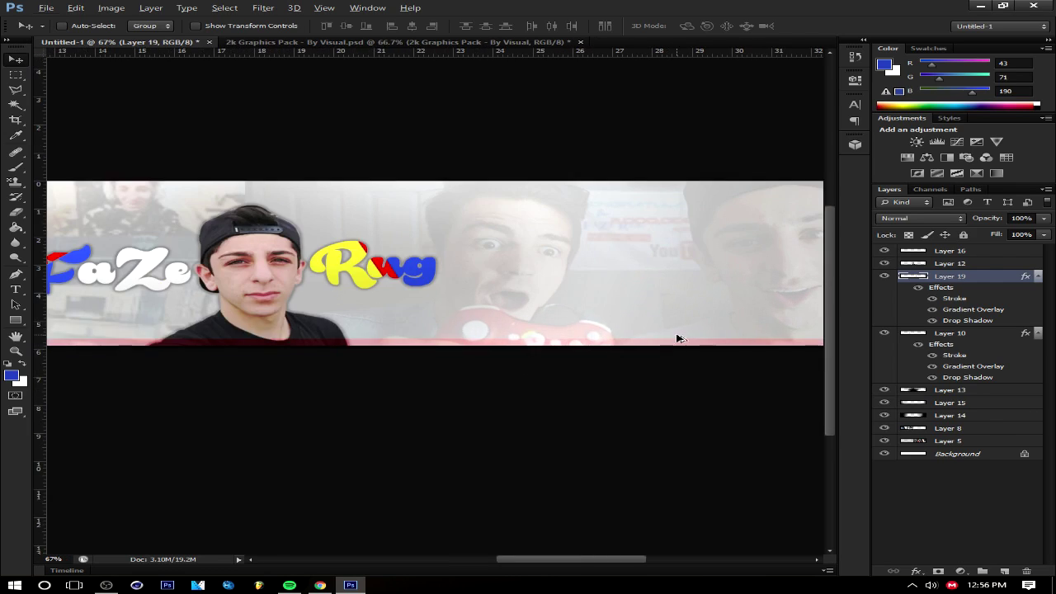
Lower the opacity of Layers 8 and 5 to 9%
left_click(949, 441)
left_click(948, 428, "shift")
left_click_drag(1044, 217, 1036, 227)
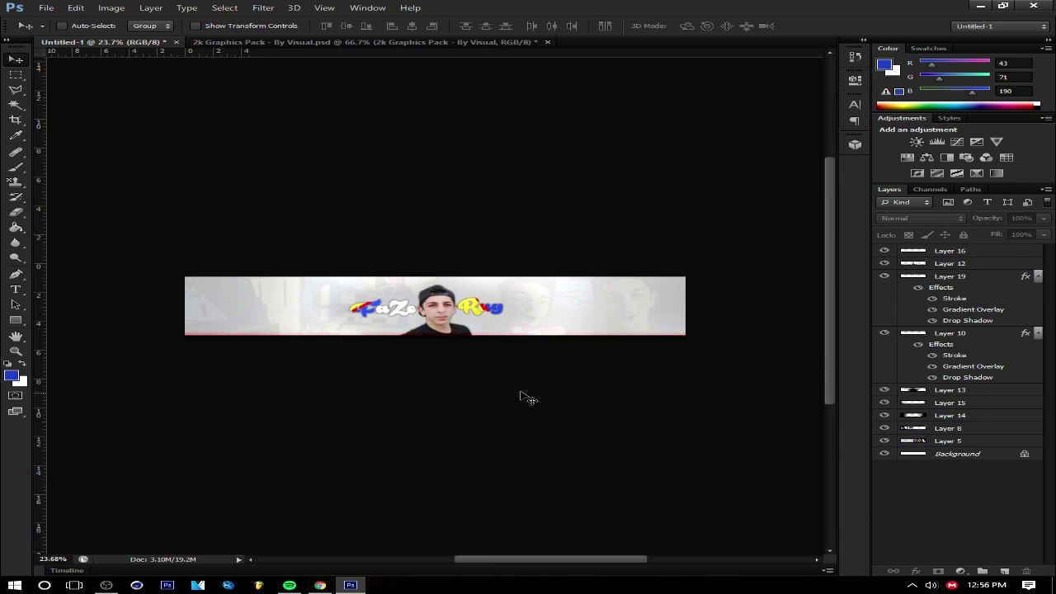
scroll(518, 393, "down", 3)
scroll(490, 366, "up", 3)
scroll(490, 365, "up", 2)
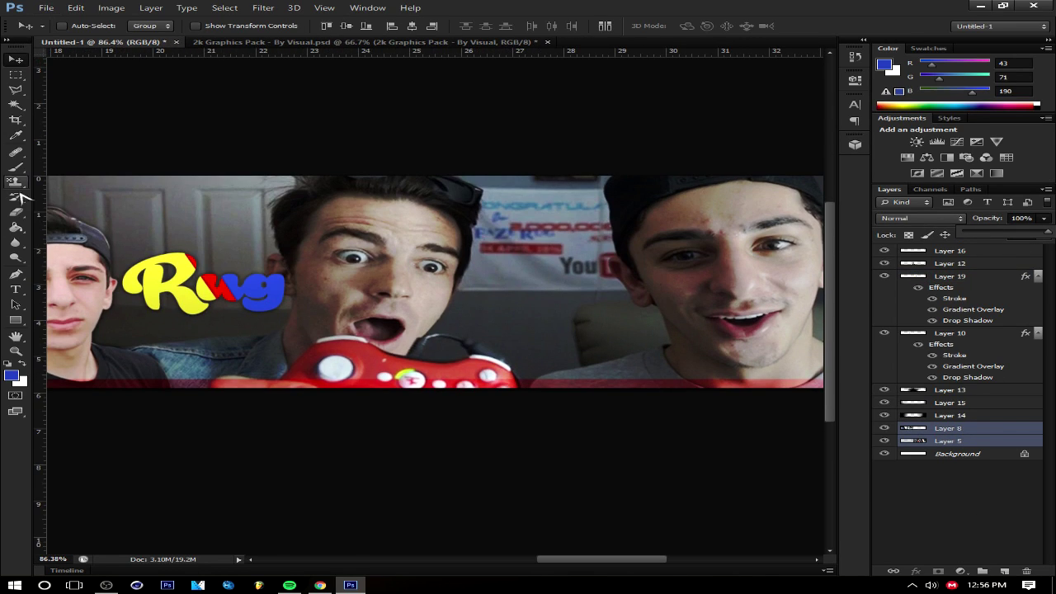
Brush soft white highlights over the controller and faces on a new Overlay-blended layer
key("ctrl+shift+alt+n")
key("b")
key("x")
scroll(413, 289, "up", 3)
left_click(949, 441)
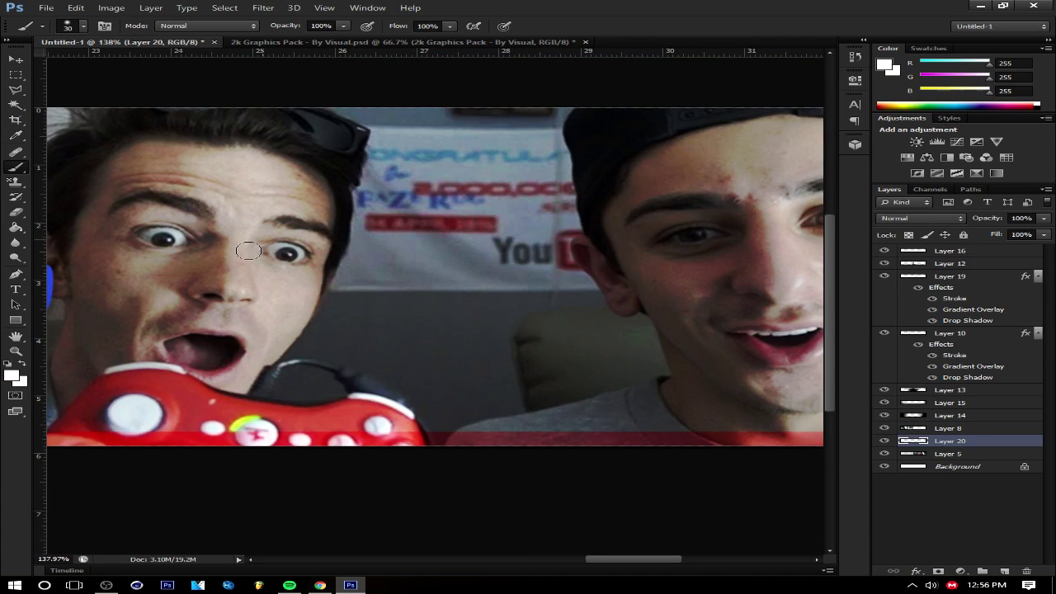
left_click_drag(949, 440, 948, 422)
scroll(141, 396, "down", 3)
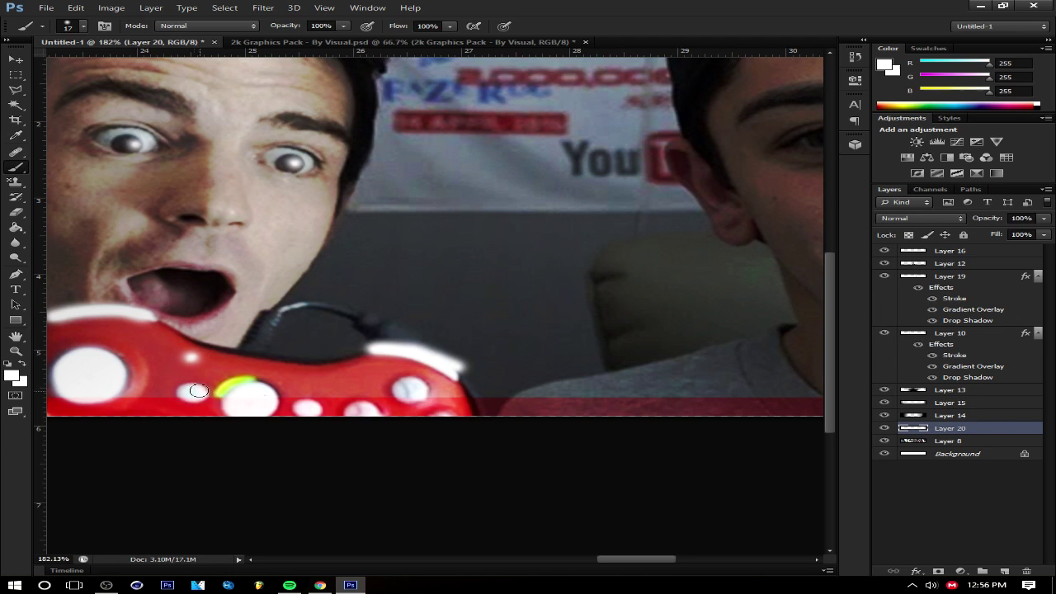
left_click_drag(620, 562, 649, 563)
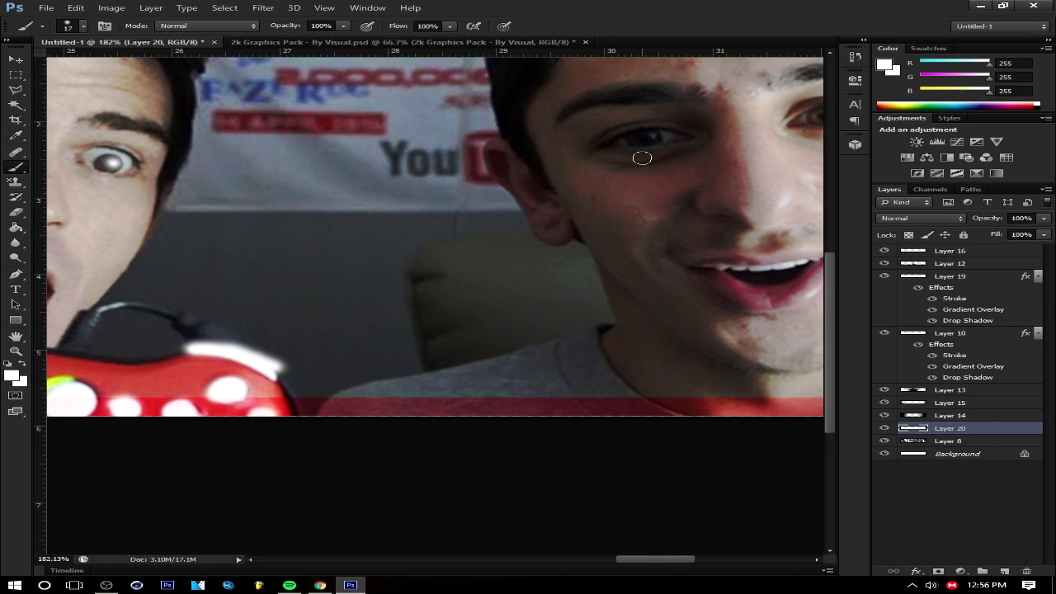
scroll(198, 333, "down", 5)
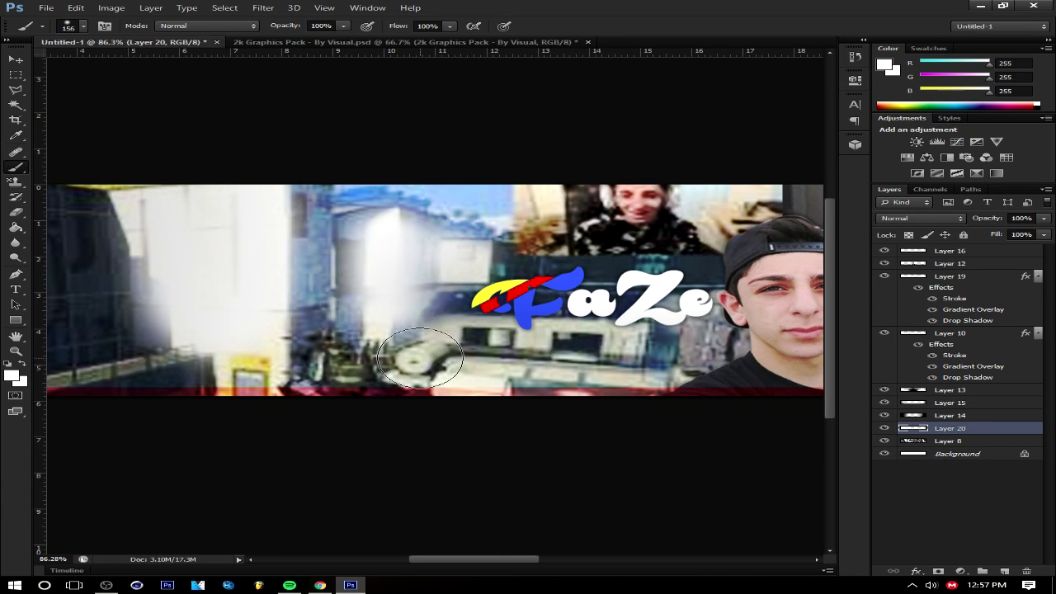
scroll(127, 306, "down", 3)
key("shift+alt+o")
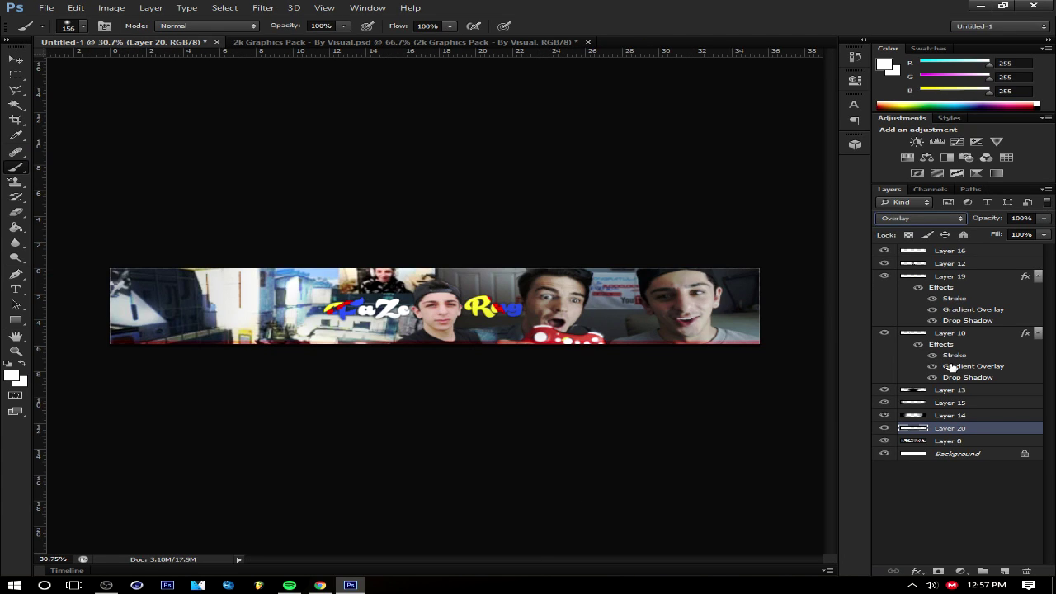
left_click(978, 441)
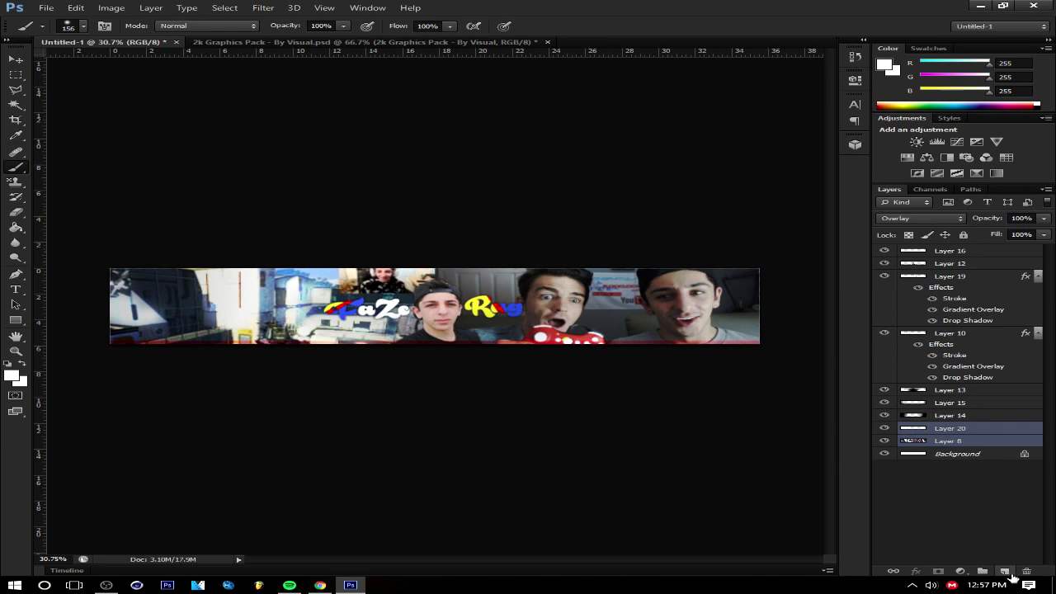
left_click(1004, 571)
left_click(11, 376)
left_click(264, 268)
left_click(608, 113)
scroll(610, 315, "up", 5)
scroll(486, 401, "down", 1)
scroll(486, 401, "down", 1)
scroll(183, 308, "down", 1)
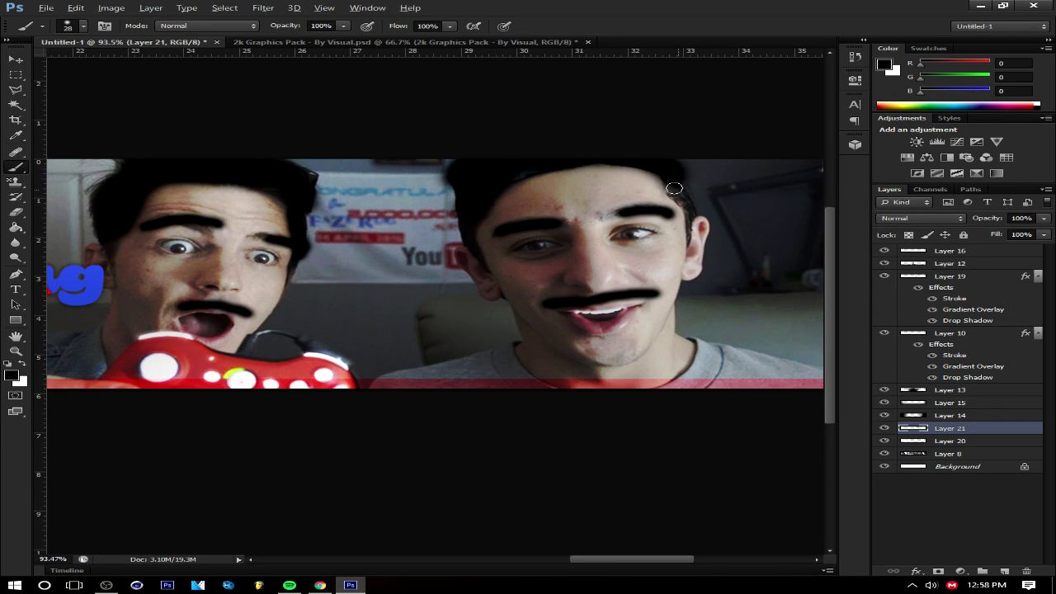
scroll(640, 231, "up", 1)
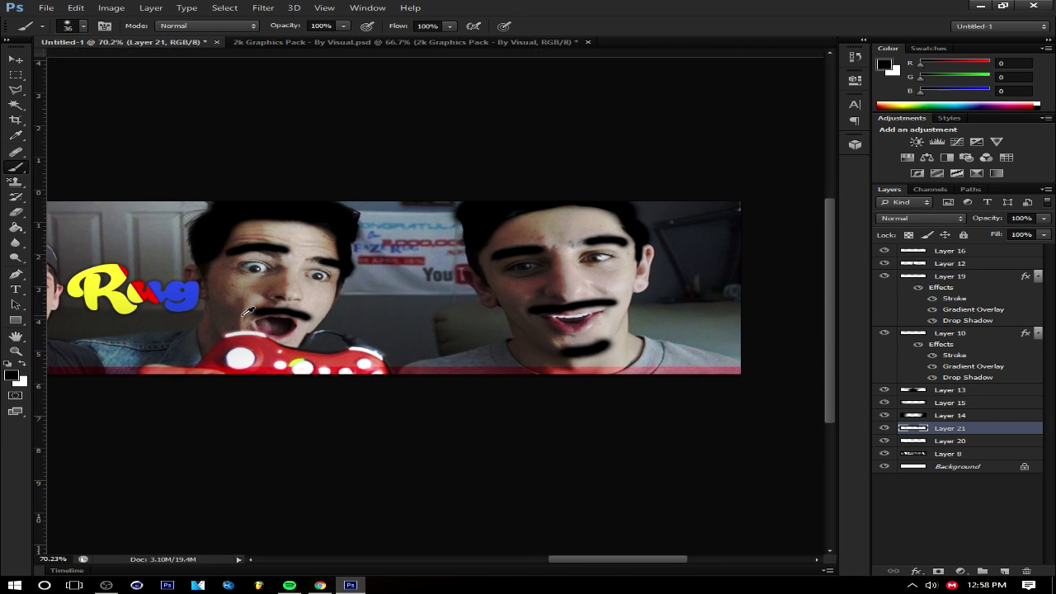
left_click_drag(643, 559, 535, 551)
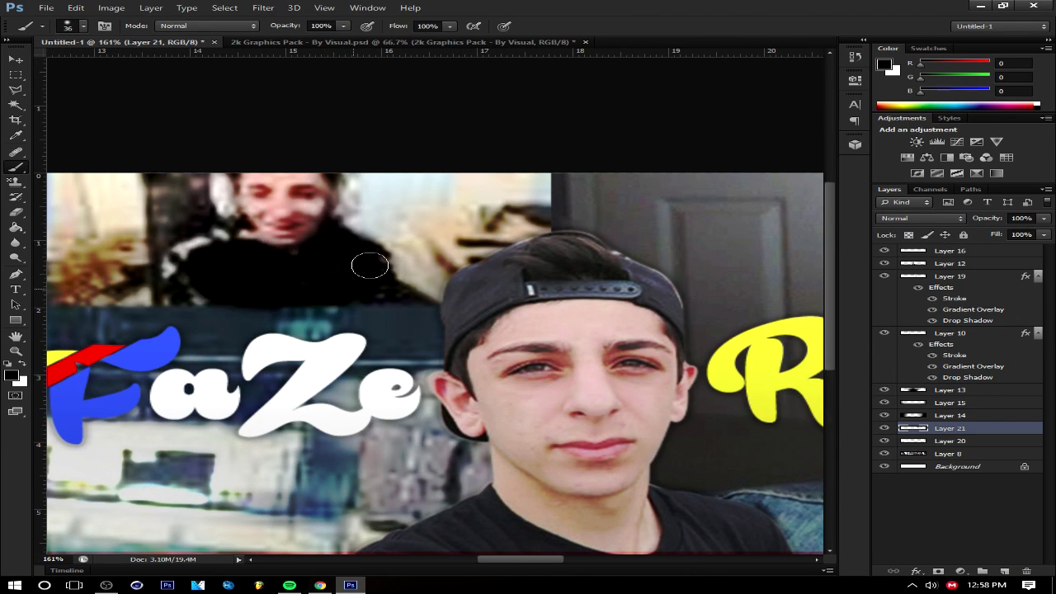
scroll(368, 259, "down", 3)
left_click_drag(125, 299, 145, 336)
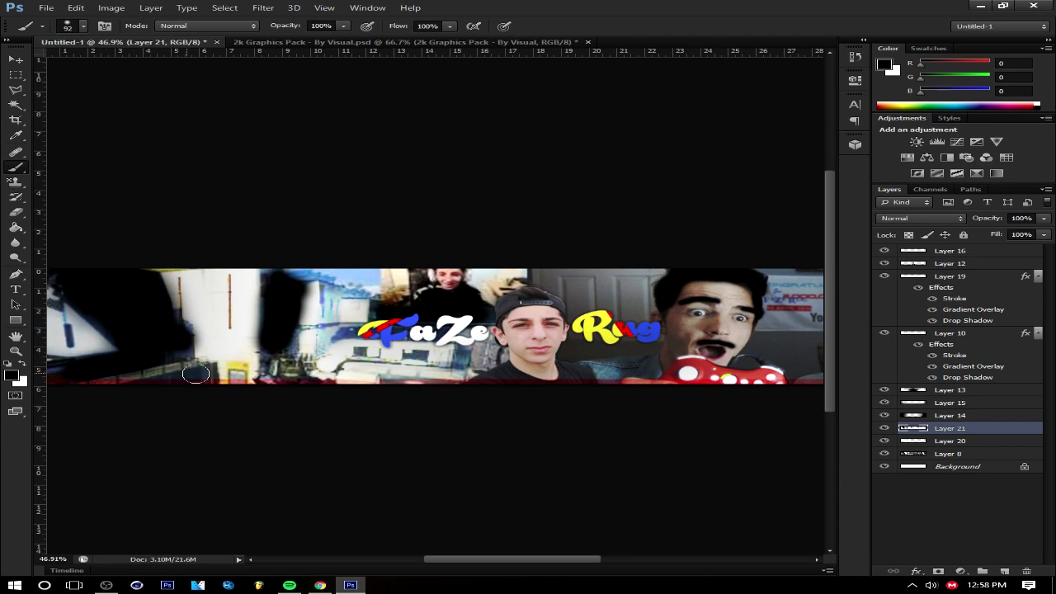
scroll(195, 373, "down", 1)
left_click(920, 218)
left_click_drag(1044, 225, 998, 234)
scroll(679, 406, "down", 3)
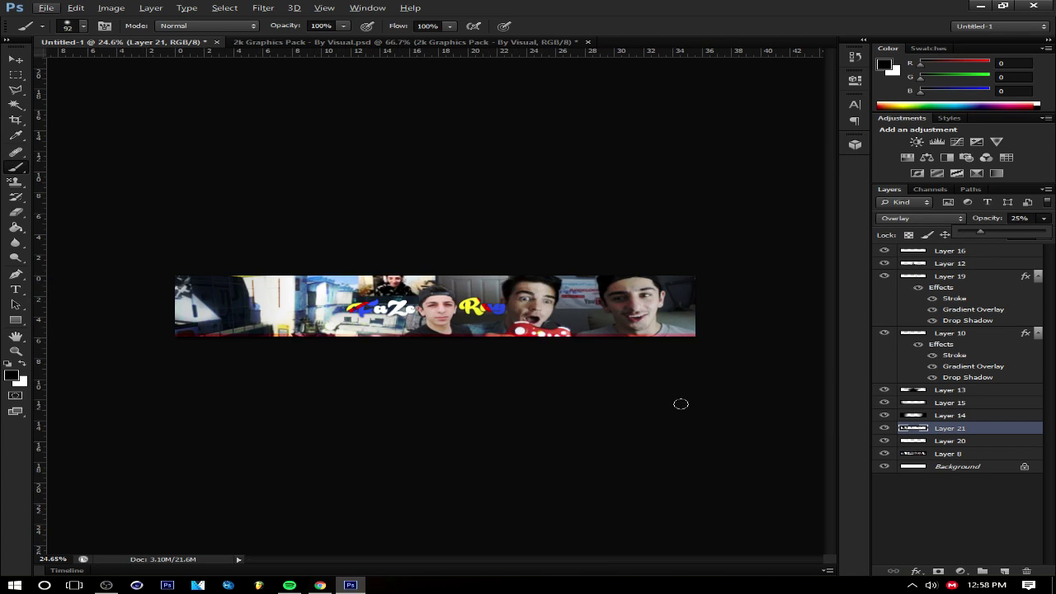
key("Delete")
scroll(350, 290, "up", 1)
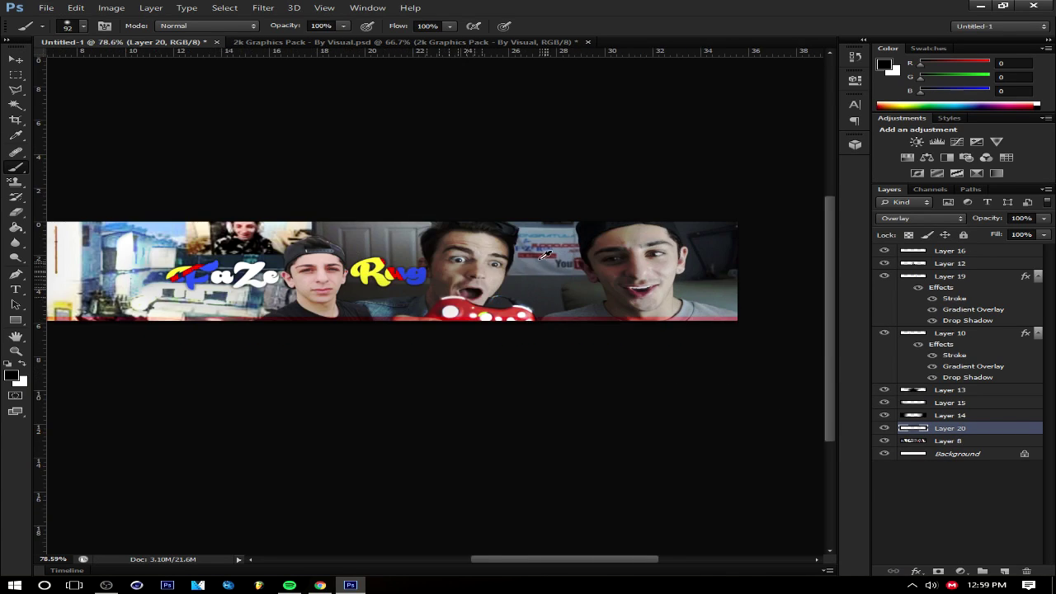
Move the highlight layer to the top and lower its opacity to 43%
scroll(351, 291, "up", 4)
scroll(582, 497, "up", 1)
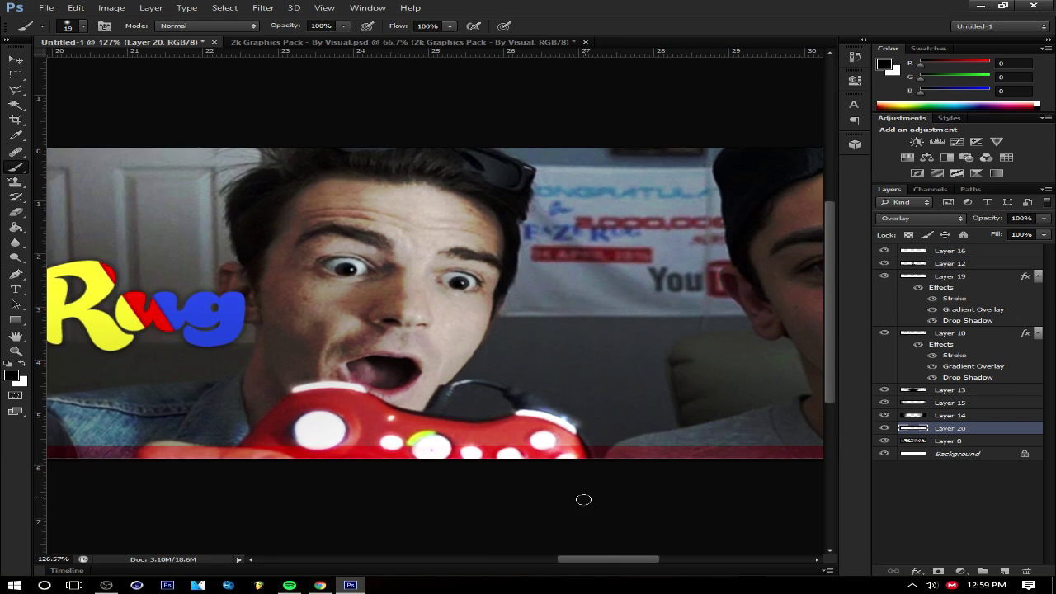
scroll(636, 511, "right", 2)
scroll(636, 512, "right", 2)
scroll(757, 355, "up", 2)
scroll(757, 354, "down", 1)
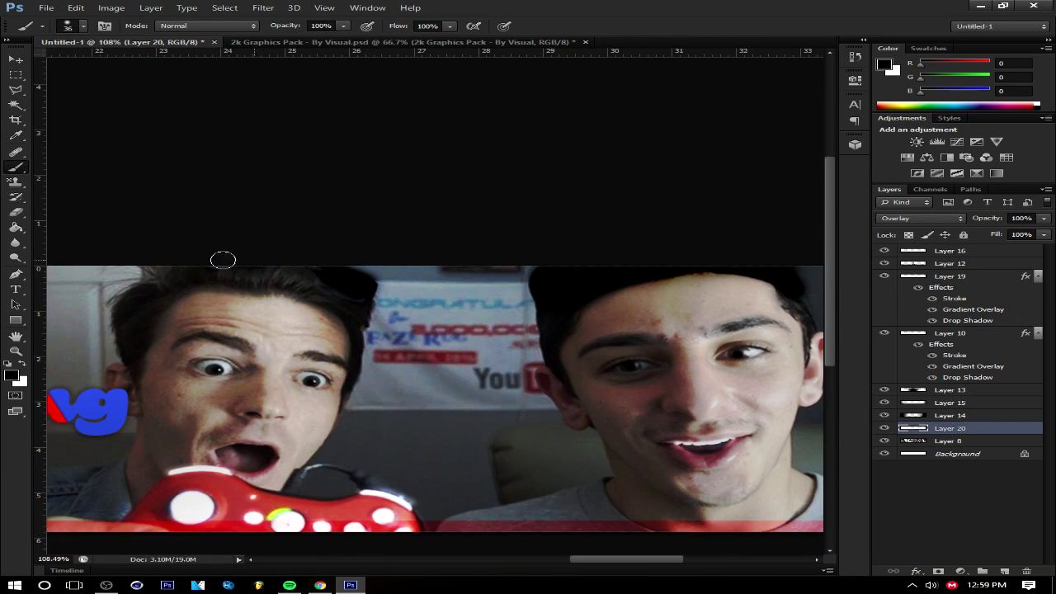
scroll(606, 551, "left", 3)
scroll(459, 537, "left", 5)
scroll(460, 537, "down", 5)
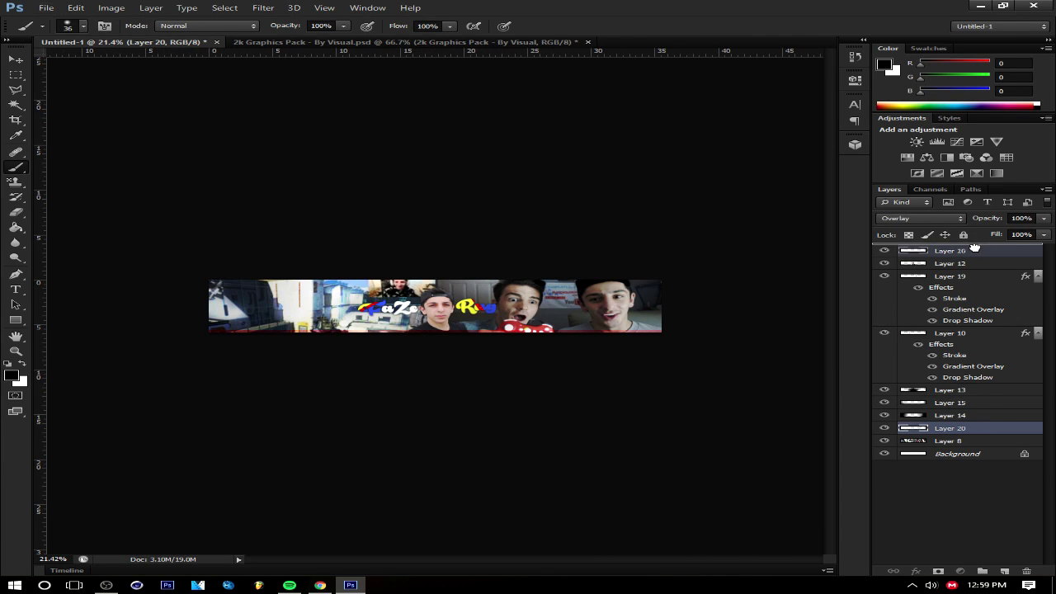
left_click_drag(974, 247, 974, 250)
scroll(760, 271, "up", 1)
left_click(1044, 217)
left_click_drag(1040, 235, 1000, 237)
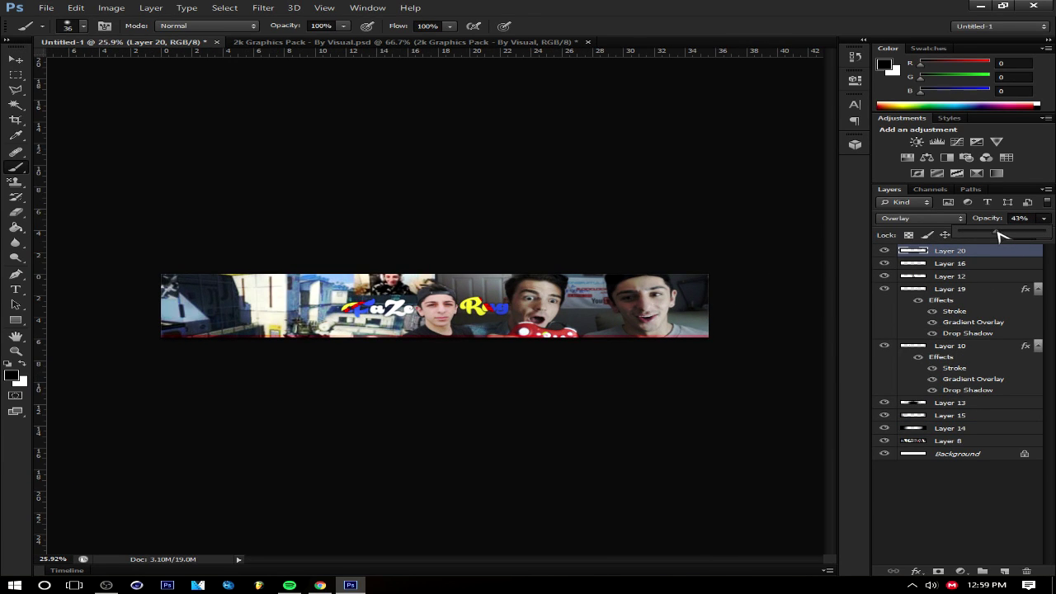
left_click(1017, 492)
key("ctrl+minus")
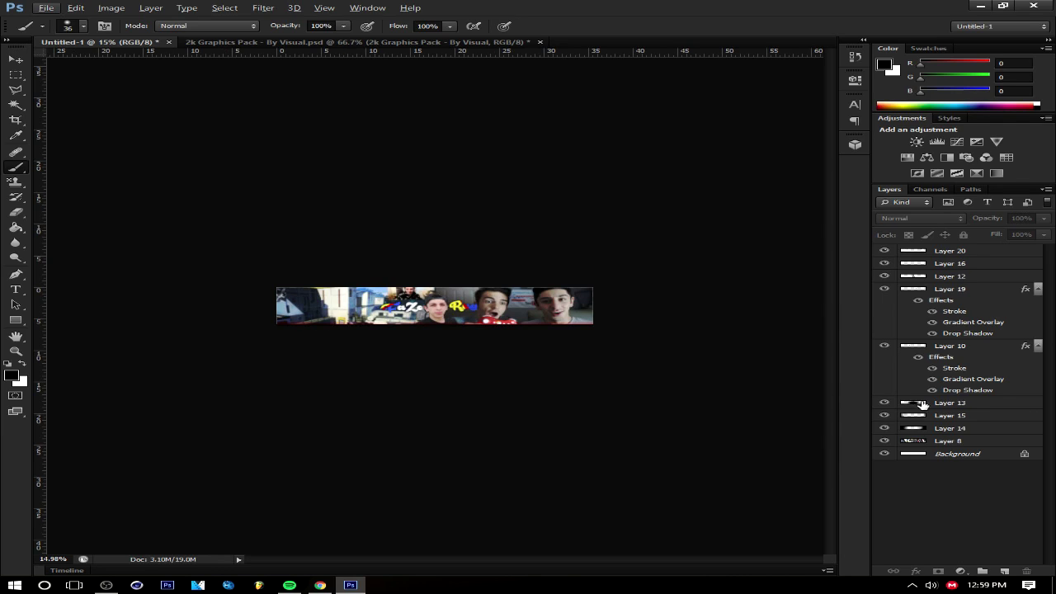
Return the highlight layer above Layer 8 and lower the photo layers' opacity to wash them out
left_click_drag(949, 251, 979, 430)
scroll(733, 347, "up", 5)
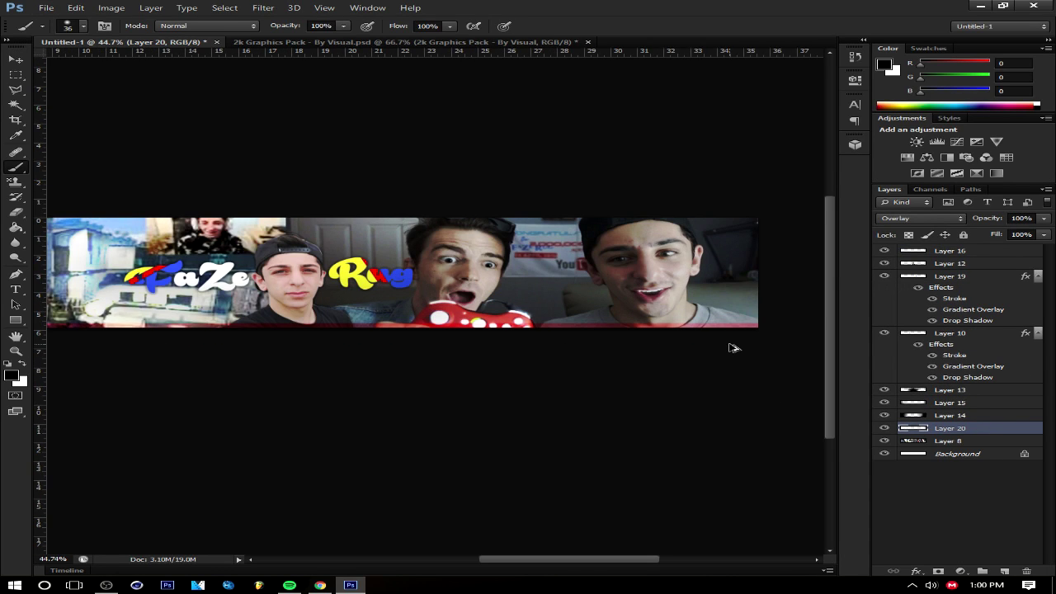
scroll(734, 347, "down", 2)
left_click(971, 441)
left_click(1042, 234)
left_click_drag(1041, 235, 962, 229)
left_click(957, 511)
scroll(641, 410, "down", 1)
scroll(641, 410, "up", 2)
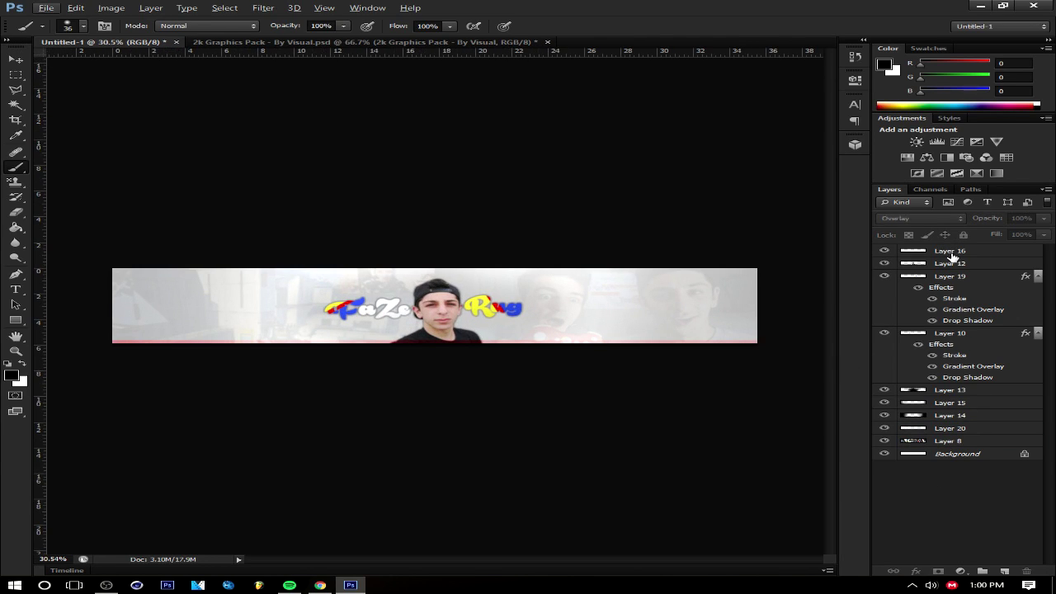
Delete Layer 16, the red Overlay strip along the bottom
left_click(953, 257)
key("Delete")
scroll(737, 337, "down", 2)
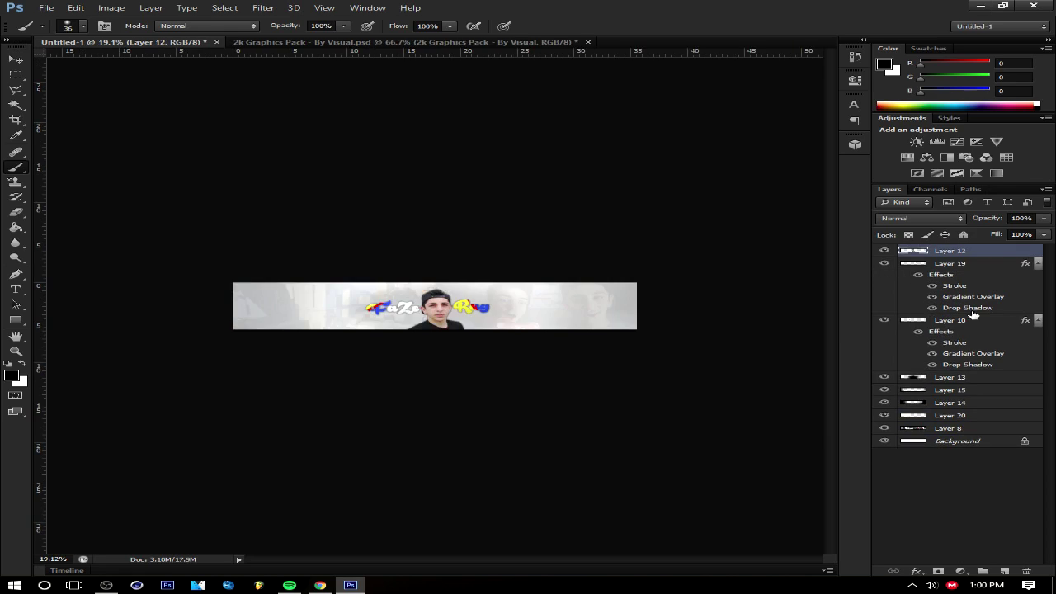
scroll(501, 365, "up", 1)
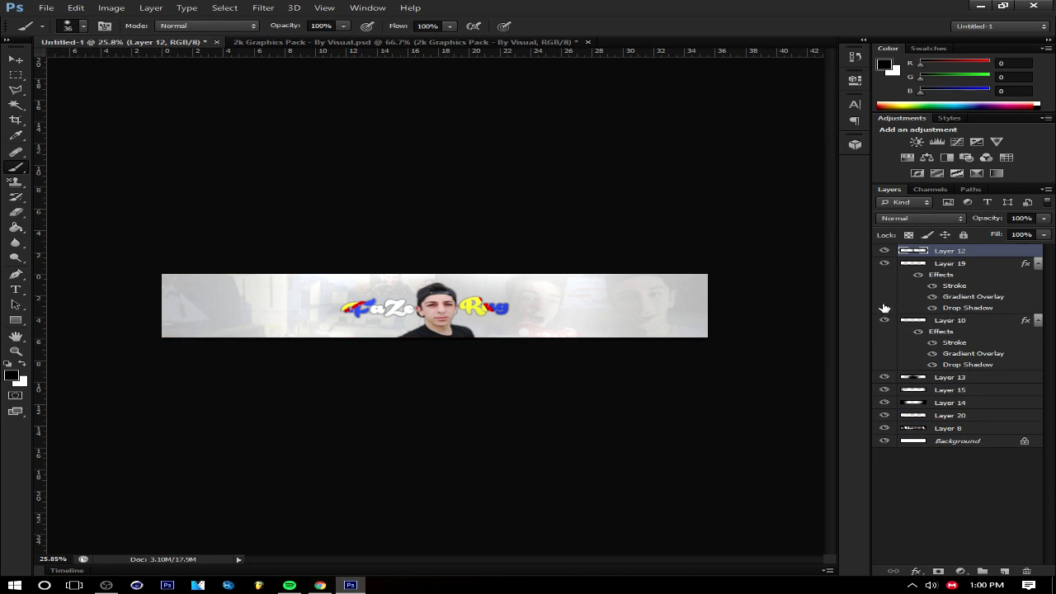
left_click(957, 495)
scroll(380, 382, "down", 1)
scroll(313, 370, "up", 2)
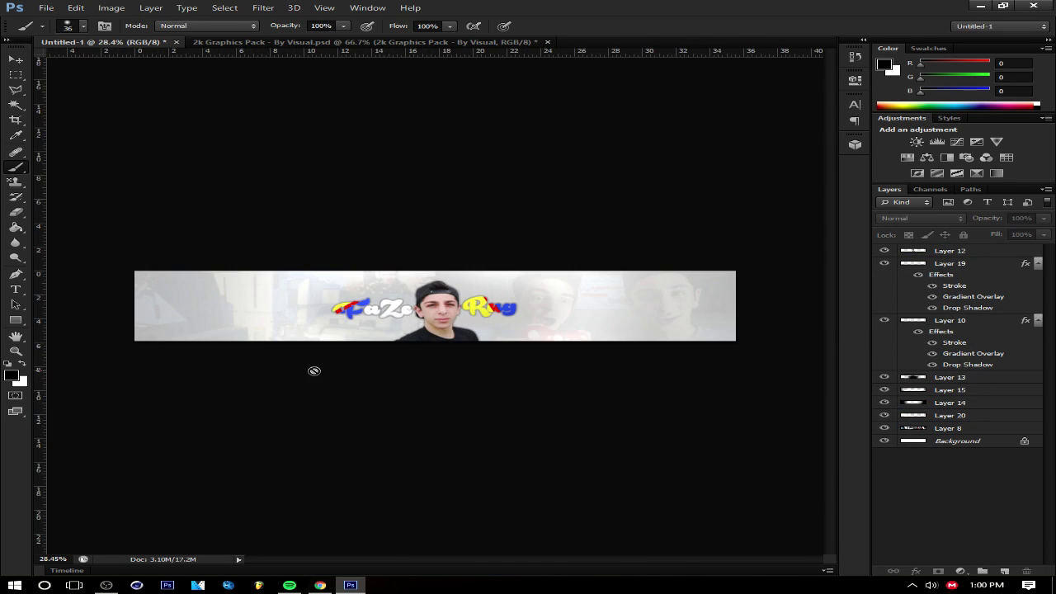
Copy the red, yellow and blue FaZe F logo image from Google Images
key("alt+Tab")
left_click(493, 177)
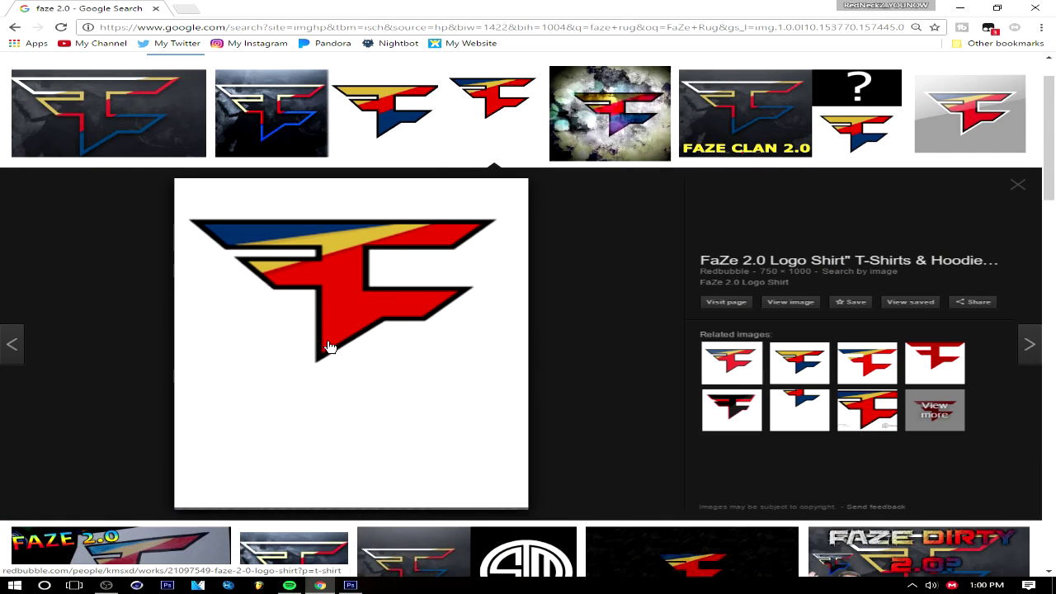
right_click(377, 249)
key("Escape")
key("Left")
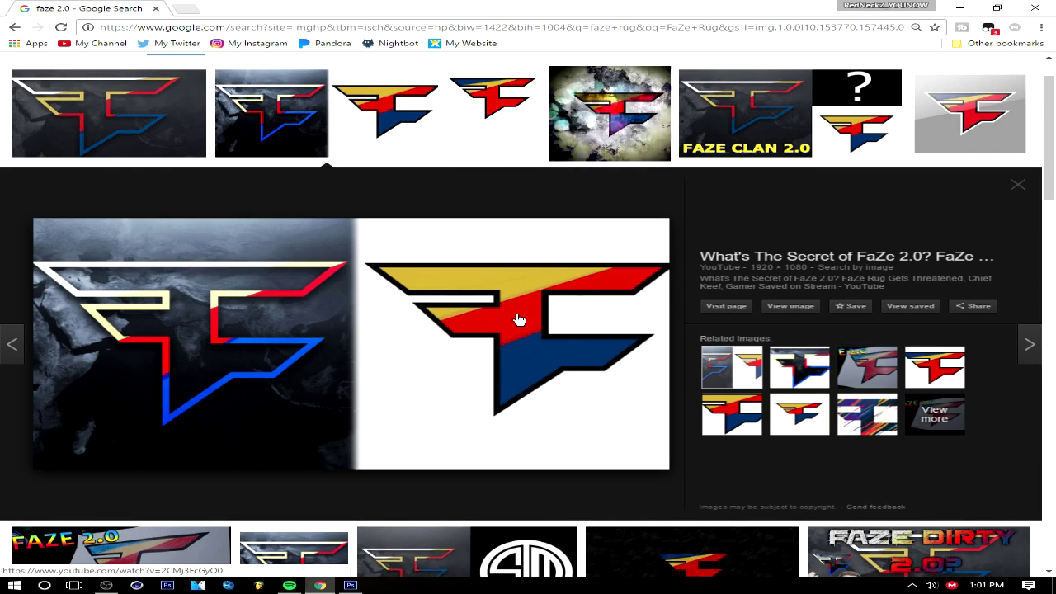
left_click(900, 154)
right_click(388, 315)
left_click(450, 433)
key("alt+Tab")
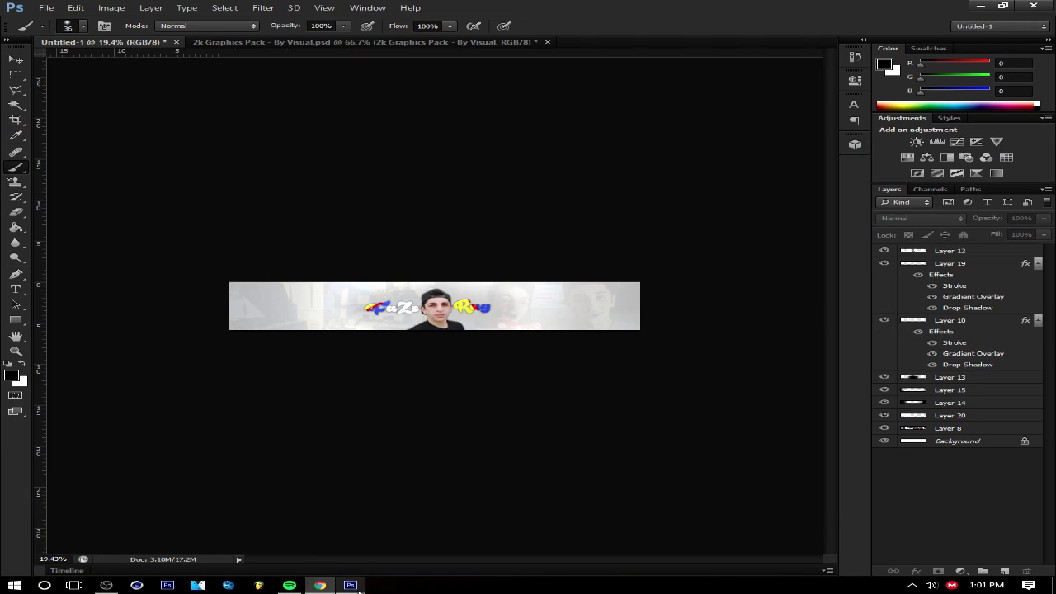
Paste the FaZe logo, shrink it on the left, and delete its white background
key("ctrl+v")
key("ctrl+t")
left_click_drag(498, 284, 322, 282)
key("Return")
scroll(104, 300, "up", 5)
key("w")
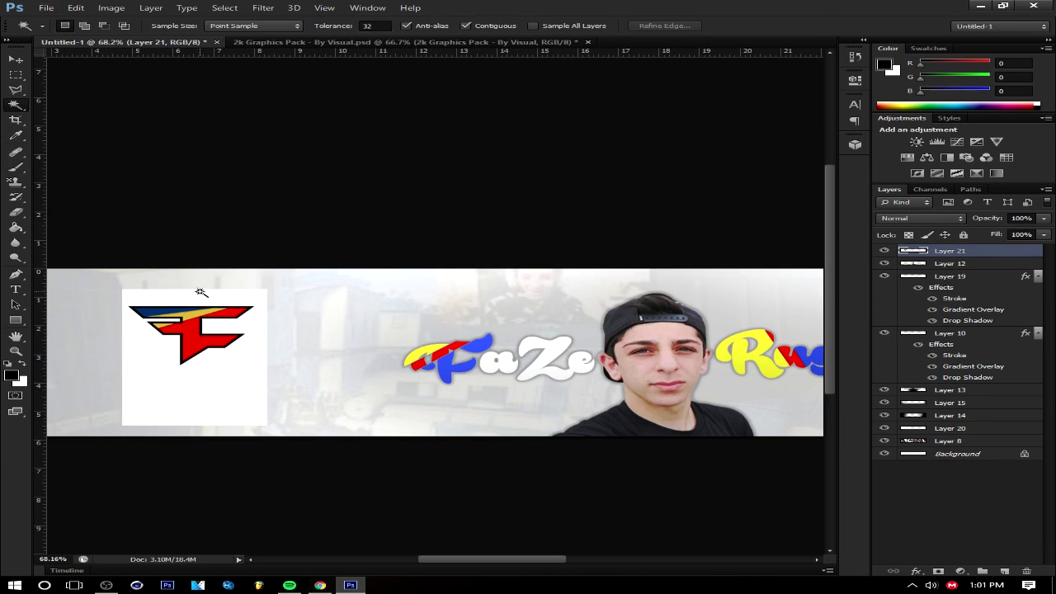
left_click(202, 298)
key("Delete")
Enlarge the logo and move it to the right of Rug
key("ctrl+t")
left_click_drag(251, 363, 349, 396)
scroll(181, 217, "down", 5)
key("Return")
key("v")
left_click_drag(301, 302, 557, 302)
Blend the logo as Overlay and fade its opacity
scroll(528, 305, "up", 2)
left_click(920, 218)
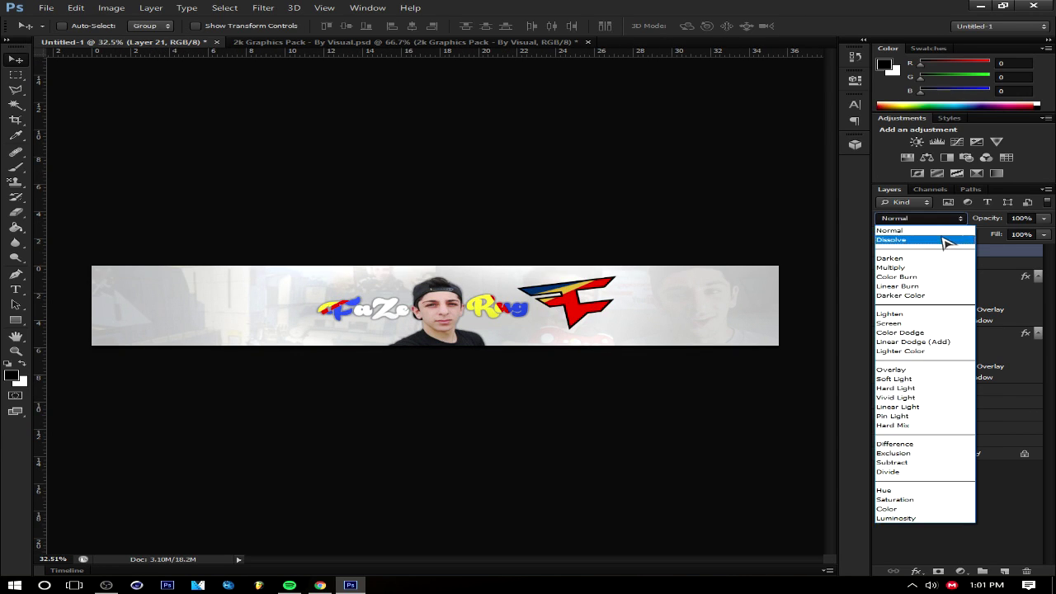
left_click(908, 361)
left_click_drag(992, 234, 984, 235)
left_click_drag(495, 309, 581, 309)
Move Layer 21 just above Layer 20 and scale the watermark up
left_click_drag(949, 250, 949, 422)
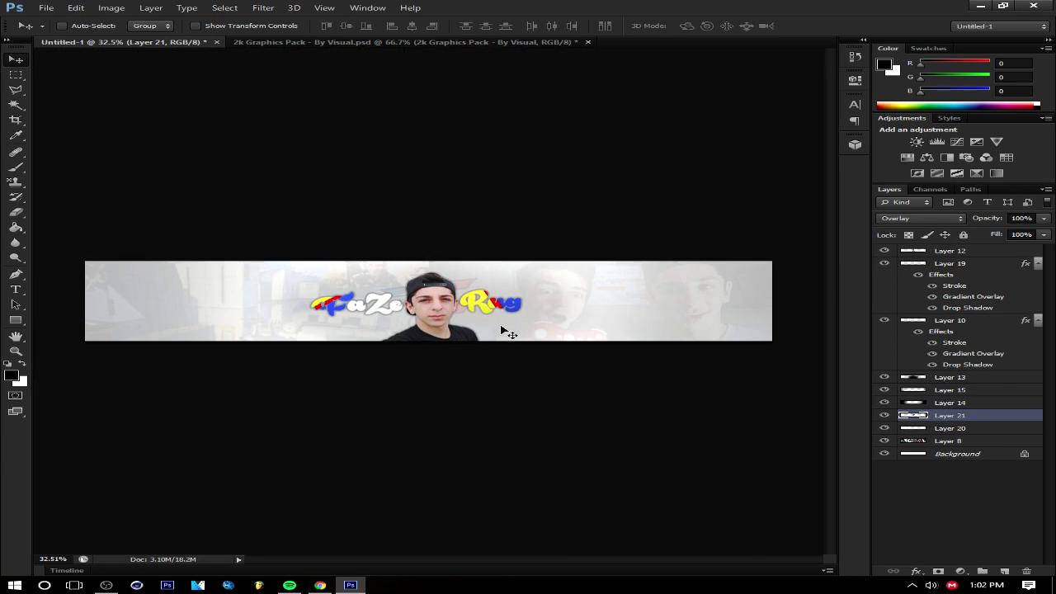
key("ctrl+t")
left_click_drag(537, 353, 535, 381)
key("Return")
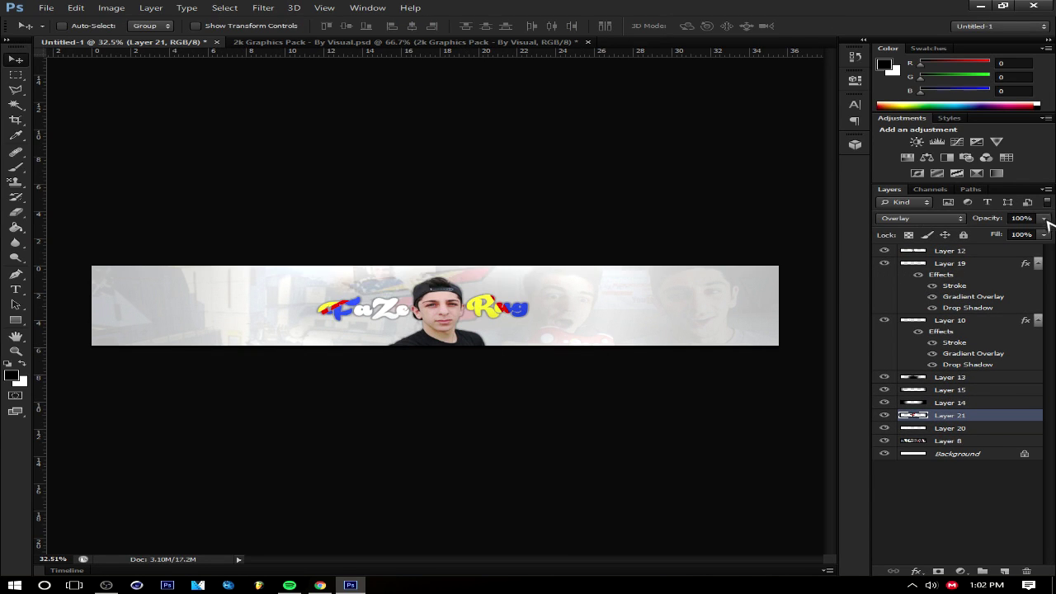
Duplicate the FaZe logo watermark, rotate the copy about 33°, shift it down-left, and set it to 78% opacity
left_click_drag(1006, 238, 997, 238)
key("ctrl+j")
key("ctrl+t")
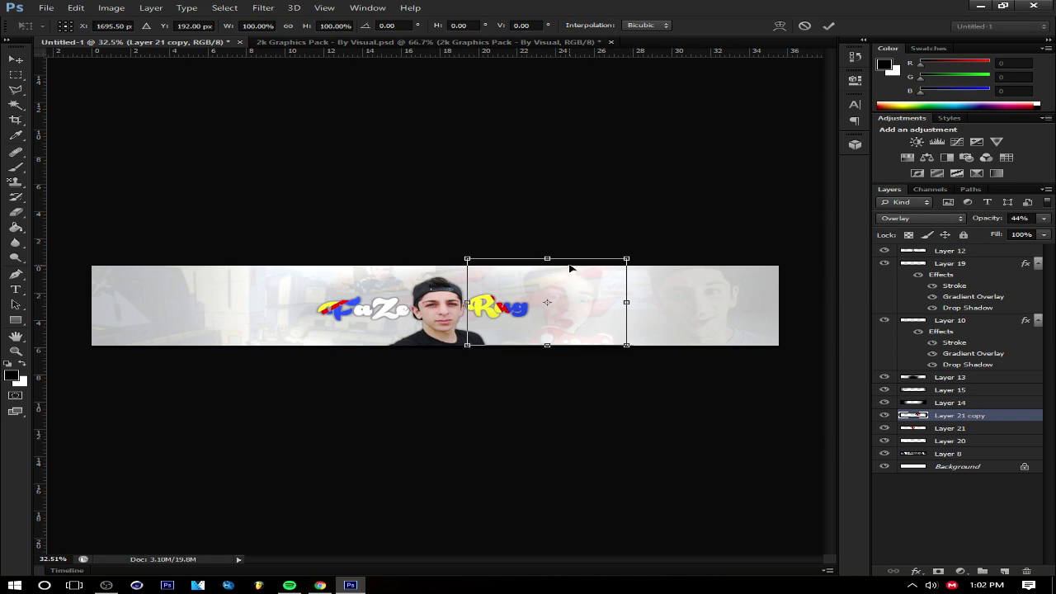
key("Return")
key("ctrl+t")
right_click(523, 301)
key("Escape")
right_click(523, 302)
left_click_drag(561, 281, 549, 262)
left_click_drag(515, 297, 505, 301)
left_click_drag(1043, 218, 1029, 237)
key("Return")
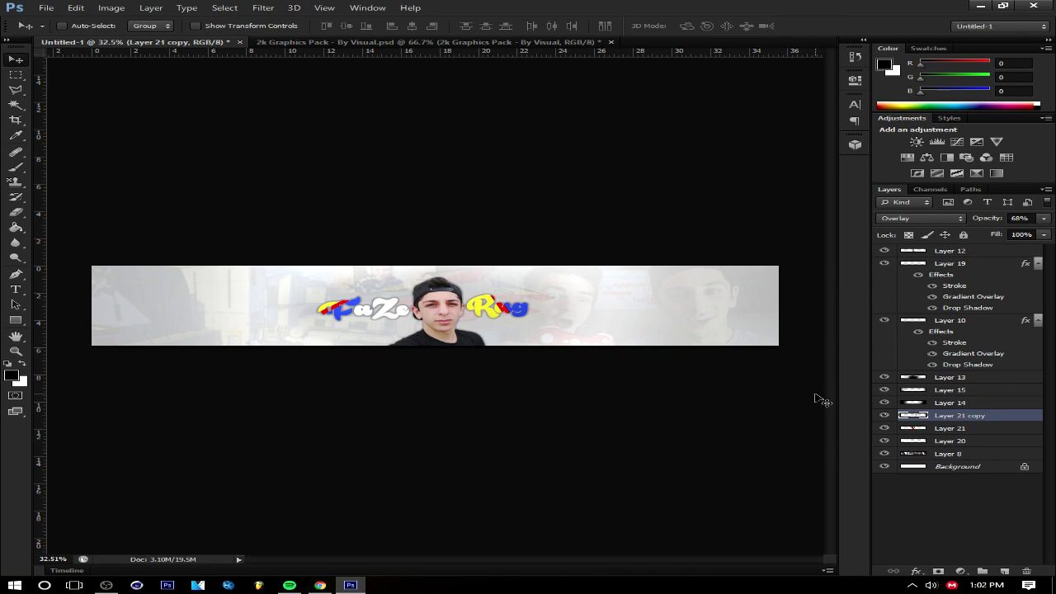
Add another watermark copy rotated the opposite way, placed on the left at 60% opacity
key("ctrl+j")
key("ctrl+t")
left_click_drag(542, 229, 474, 224)
key("Return")
left_click_drag(537, 302, 350, 305)
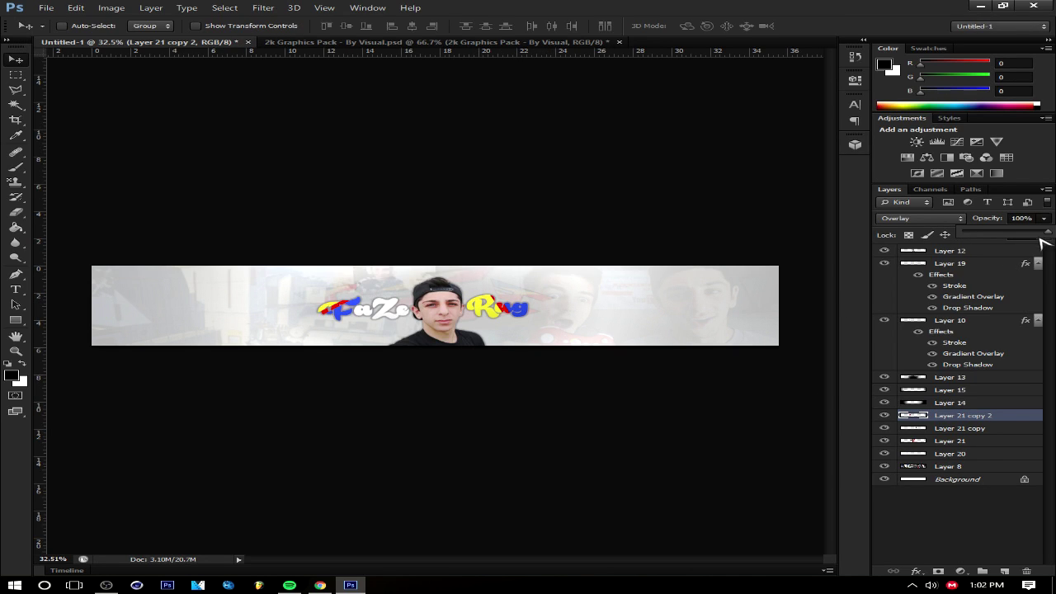
left_click_drag(1002, 230, 1008, 231)
left_click_drag(322, 289, 337, 289)
left_click_drag(1013, 237, 1023, 237)
scroll(702, 396, "down", 1)
scroll(702, 396, "down", 2)
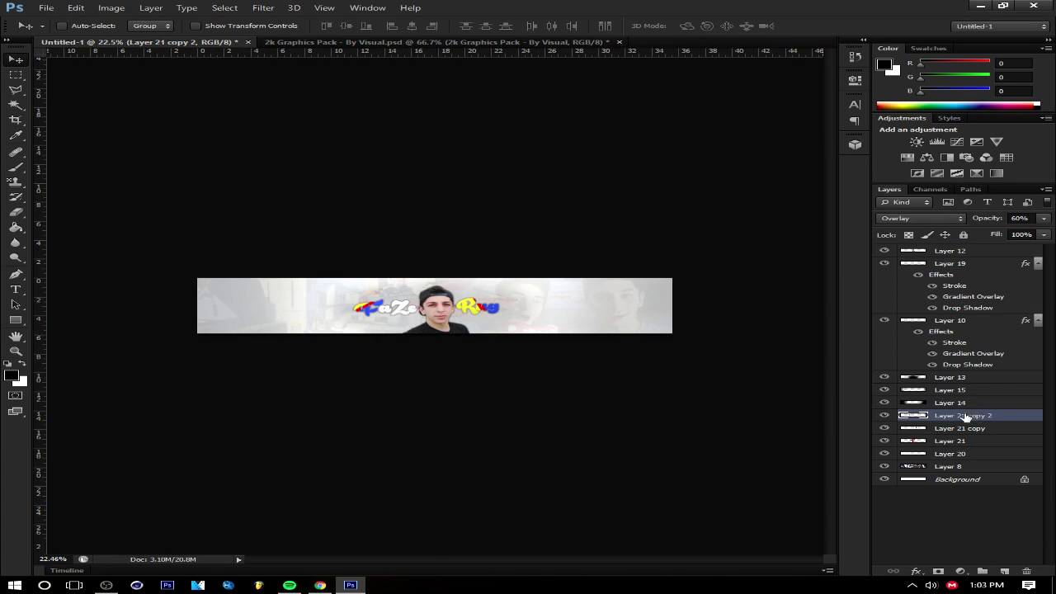
Duplicate the watermark twice more, moving a copy to the left side
key("ctrl+j")
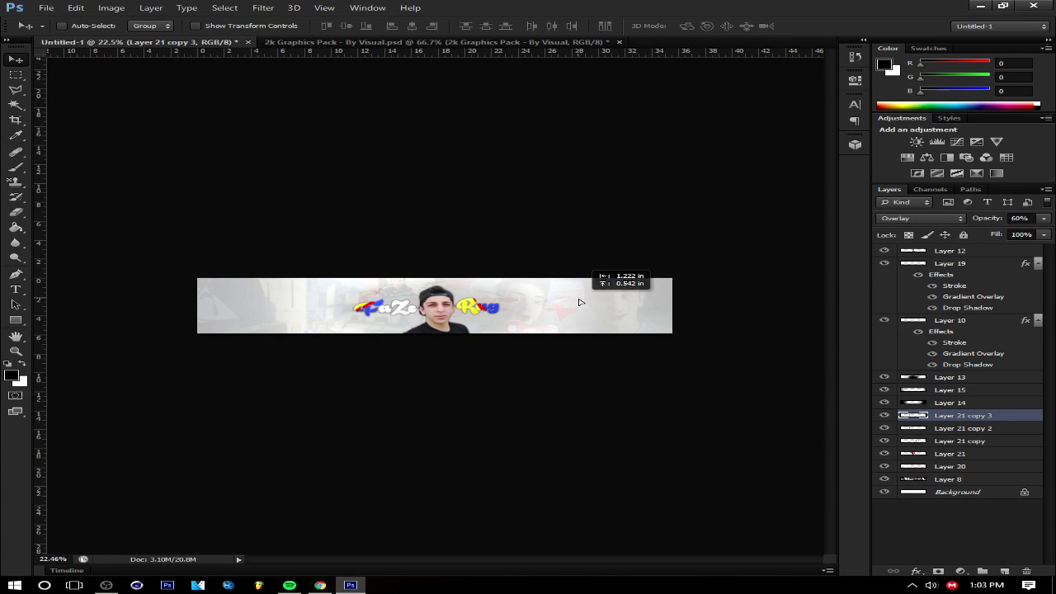
key("ctrl+j")
left_click_drag(579, 302, 300, 306)
key("ctrl+t")
key("Return")
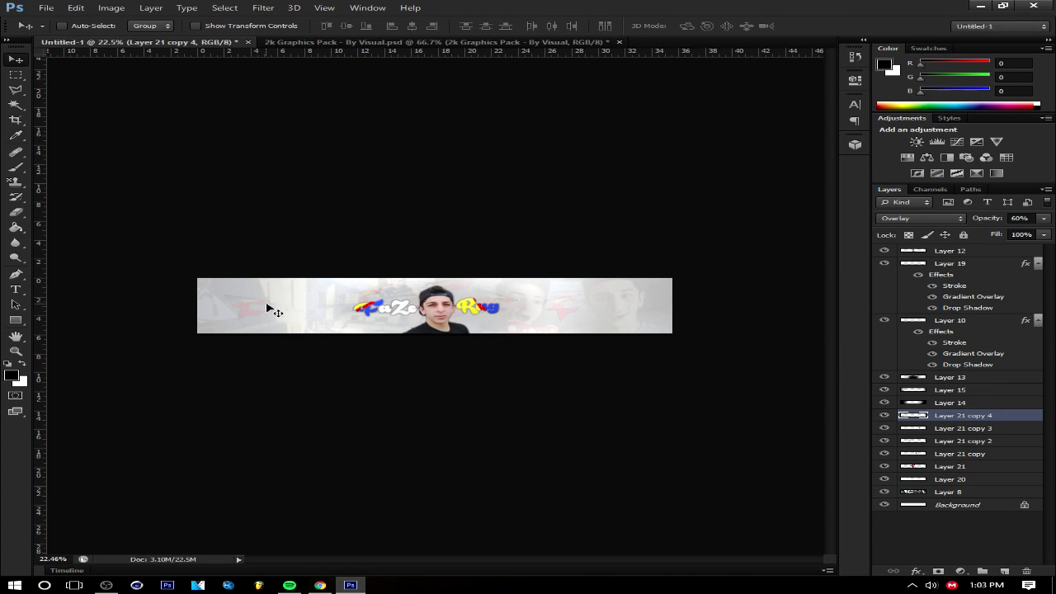
scroll(247, 323, "down", 2)
scroll(553, 330, "up", 2)
Add two more watermark copies, moving the newest to the right, at 48% opacity
key("ctrl+j")
key("ctrl+t")
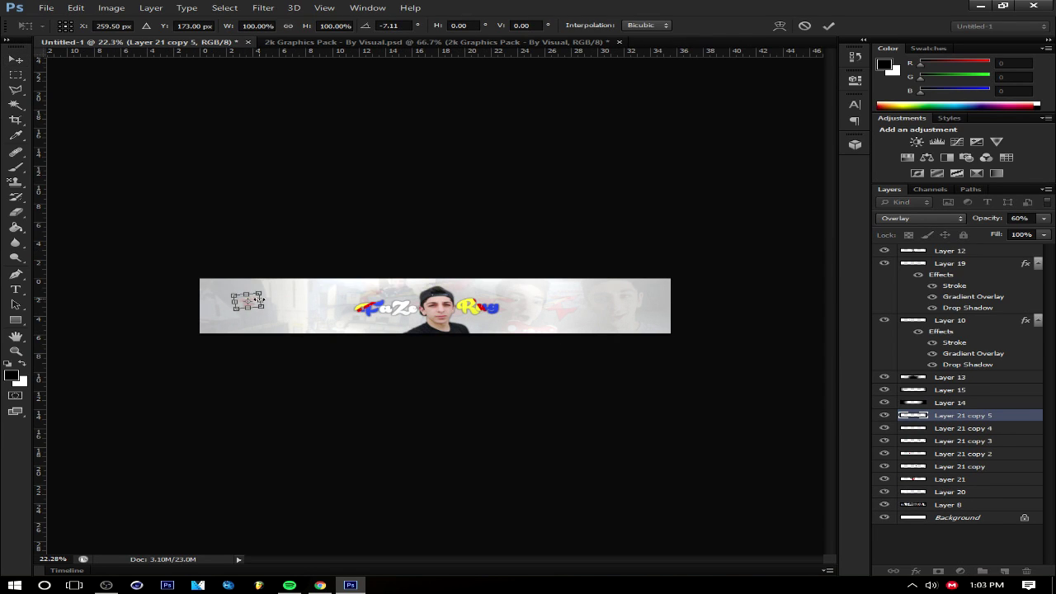
key("Return")
scroll(502, 352, "up", 2)
scroll(449, 320, "down", 2)
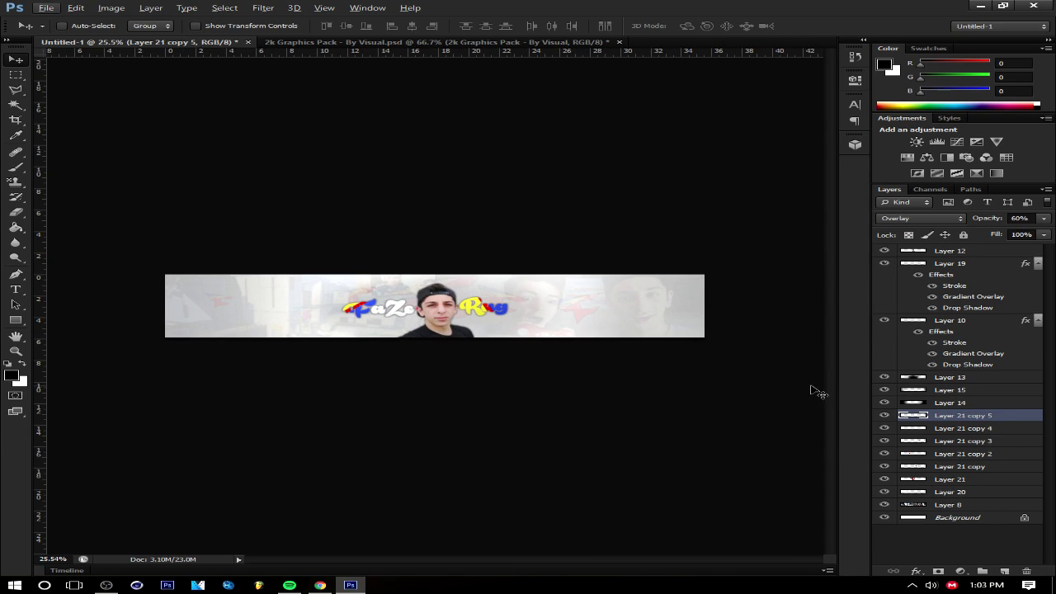
key("ctrl+j")
key("ctrl+t")
left_click_drag(349, 323, 636, 306)
key("Return")
key("ctrl+t")
key("Return")
left_click_drag(1021, 236, 1011, 237)
Try pasted layer effects, Overlay blending and lower opacity on all watermark layers, then undo the effects
scroll(663, 311, "down", 1)
left_click(948, 491, "shift")
right_click(988, 486)
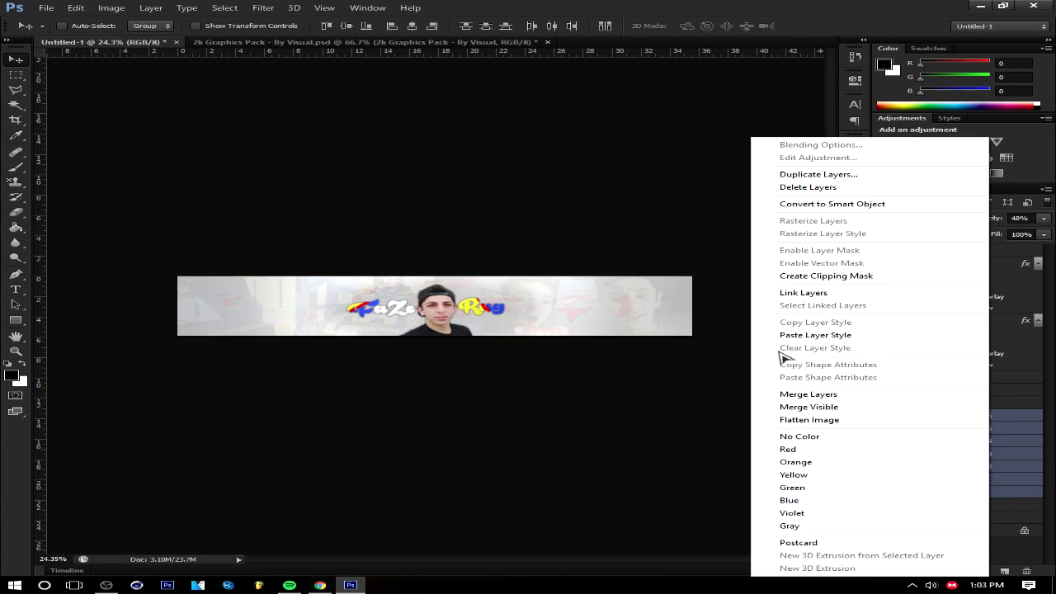
left_click(796, 334)
left_click(935, 219)
left_click(916, 363)
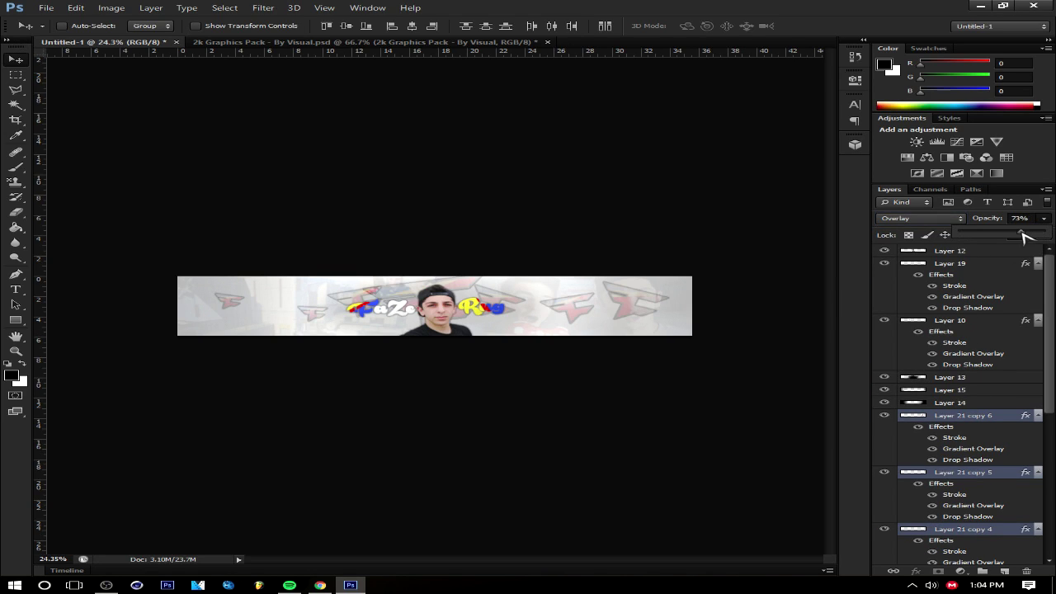
left_click_drag(1023, 236, 995, 234)
key("ctrl+alt+z")
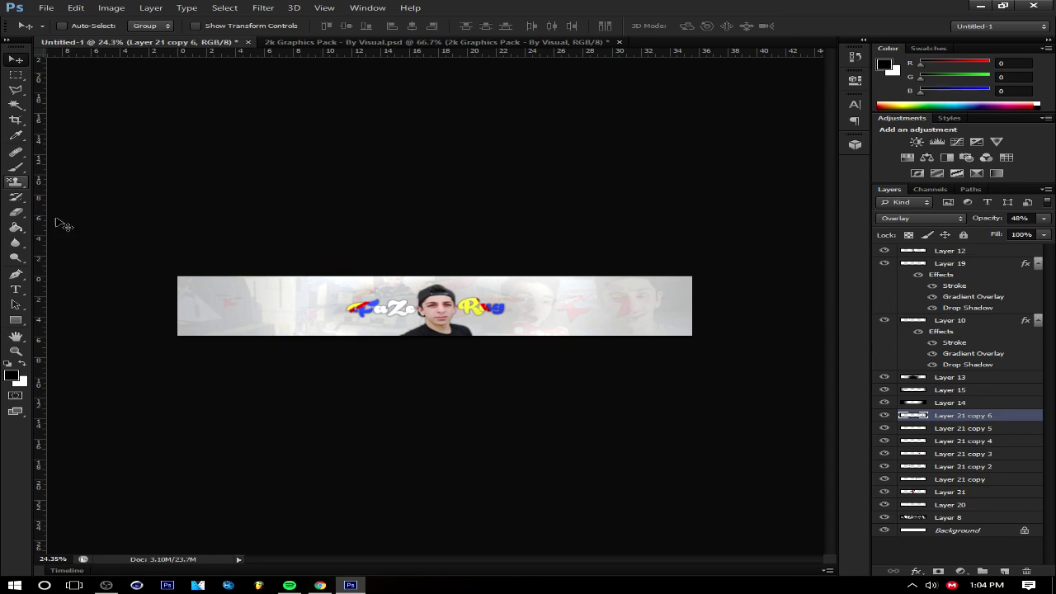
Fade Layers 13, 15 and 14 to about 23% opacity
scroll(459, 339, "up", 5)
left_click(949, 402)
left_click(949, 377, "shift")
left_click(1043, 219)
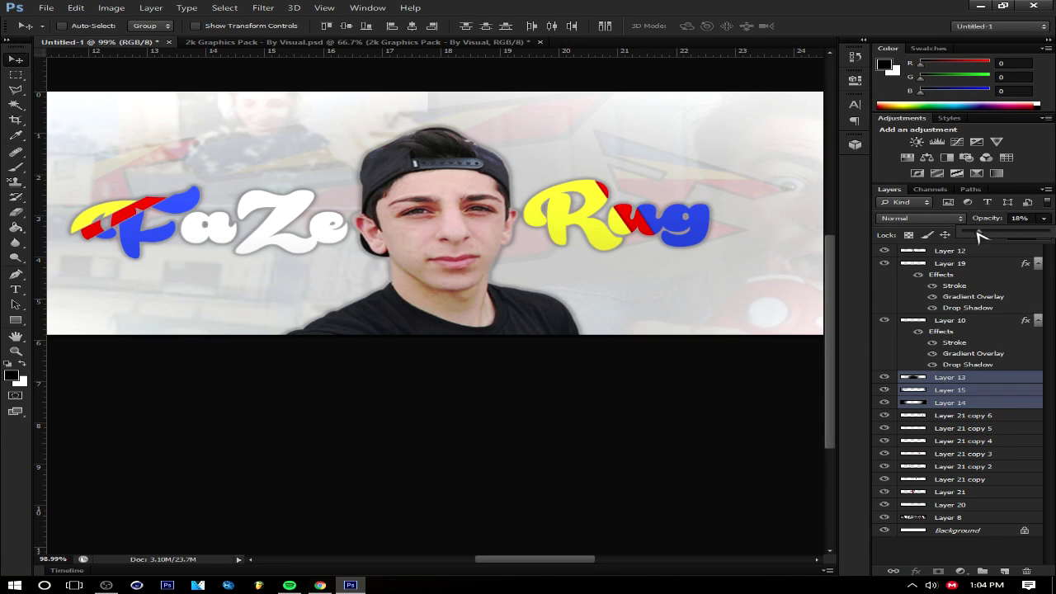
scroll(693, 283, "down", 3)
left_click_drag(979, 233, 985, 233)
scroll(985, 236, "down", 2)
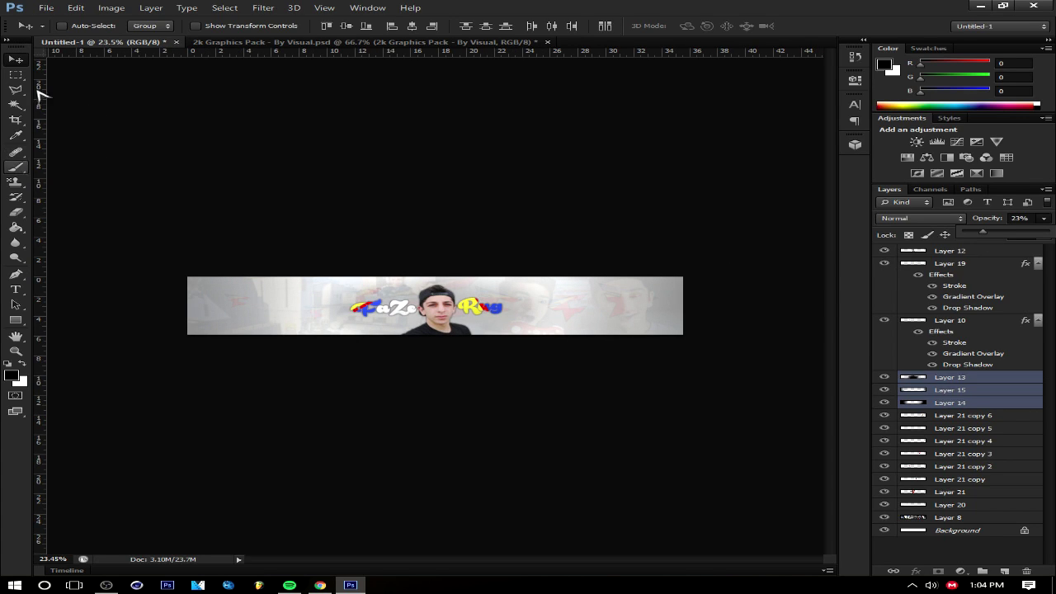
left_click(949, 505)
key("ctrl+z")
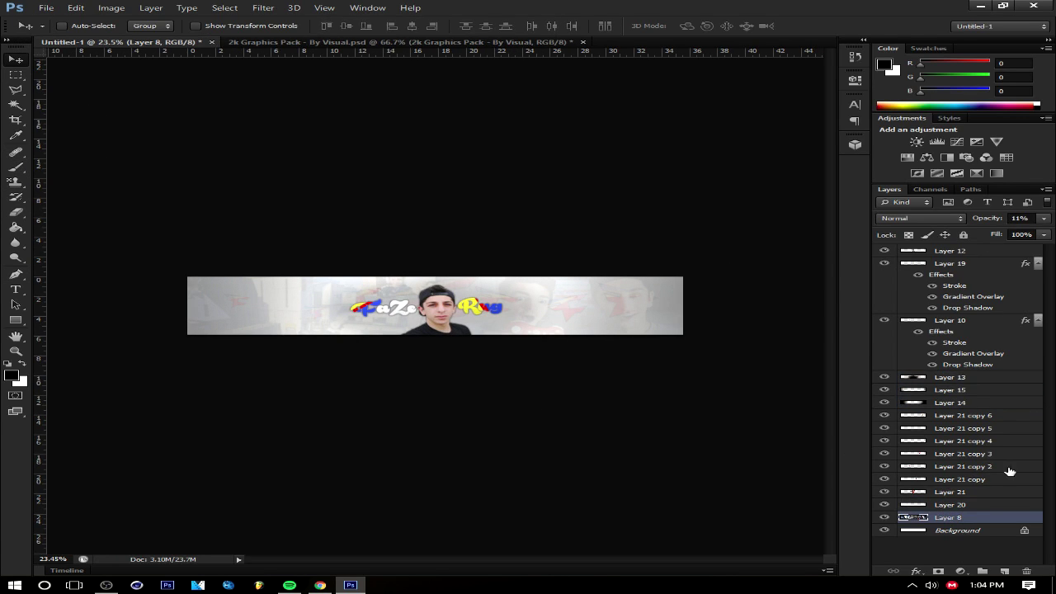
Save As a PNG named 'FAZE RUG!' in the FINSIHED folder, accepting the default PNG options
left_click(47, 7)
left_click(142, 144)
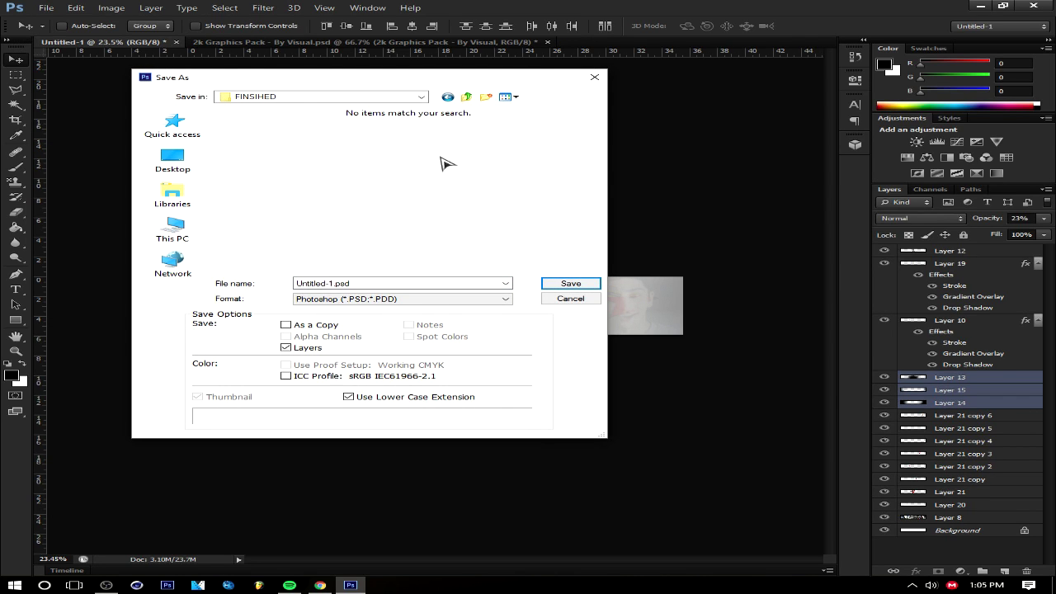
left_click(470, 299)
type("FAZE RUG")
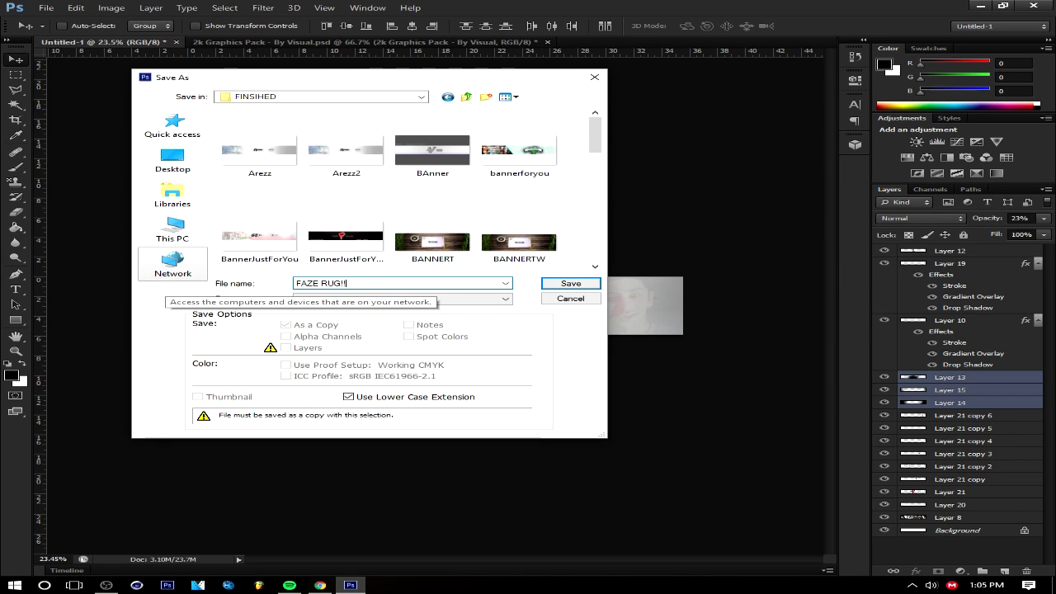
type("!")
left_click(577, 285)
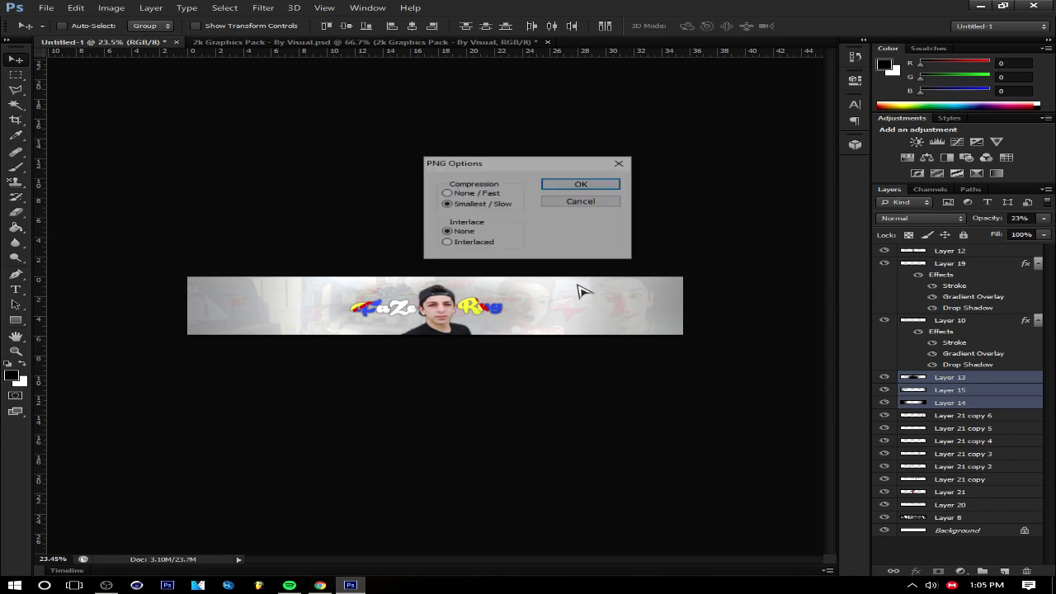
left_click(582, 184)
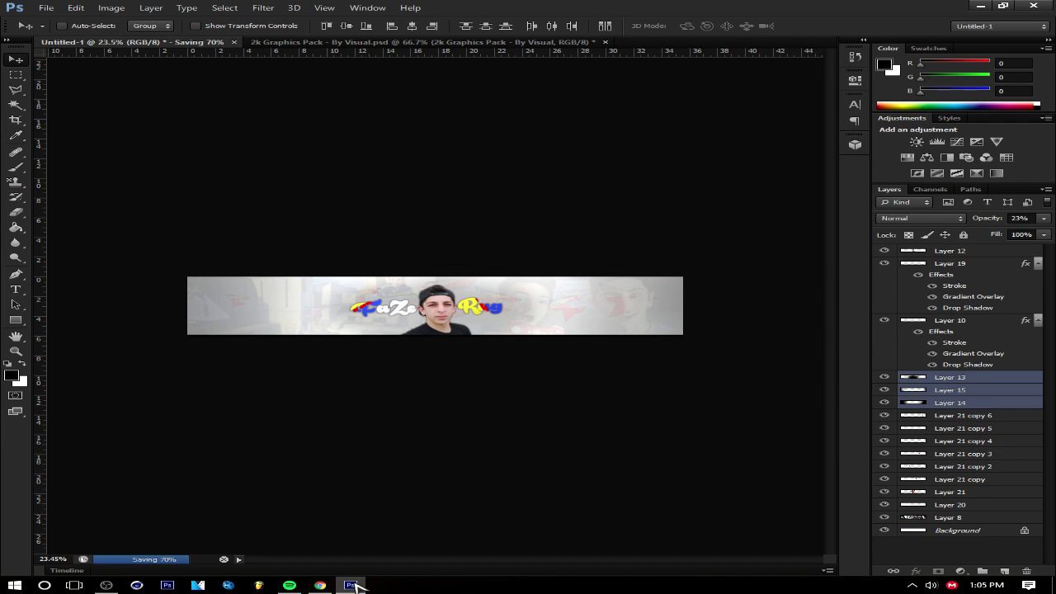